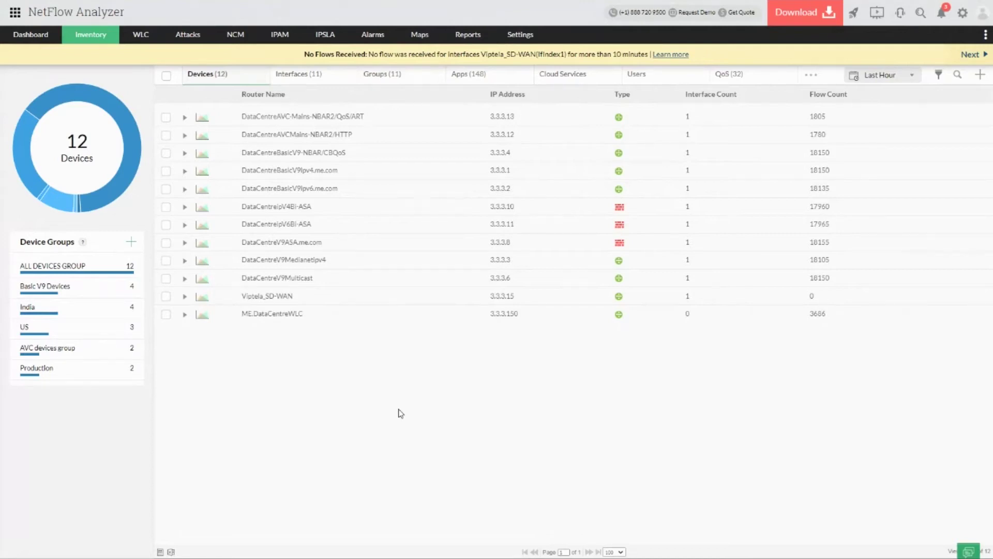
Switch to the NetFlow Analyzer help page on configuring flows and review the export methods and supported vendors with their flow formats.
key(super+Tab)
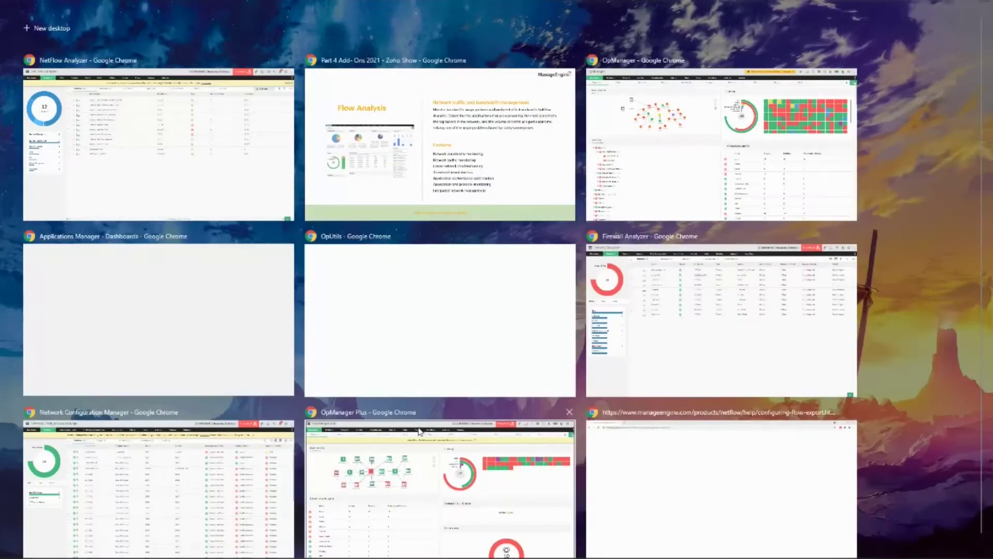
click(738, 493)
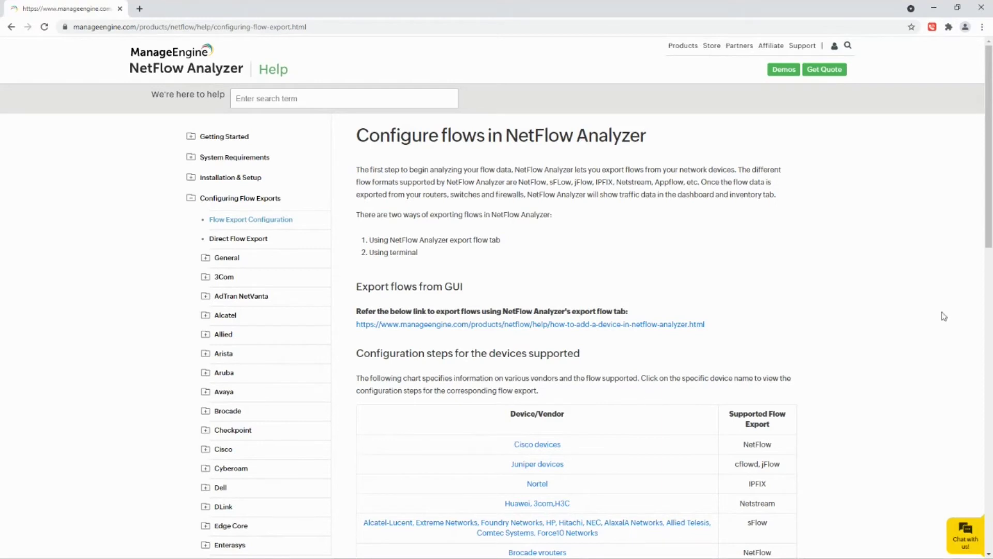
drag(987, 158, 984, 246)
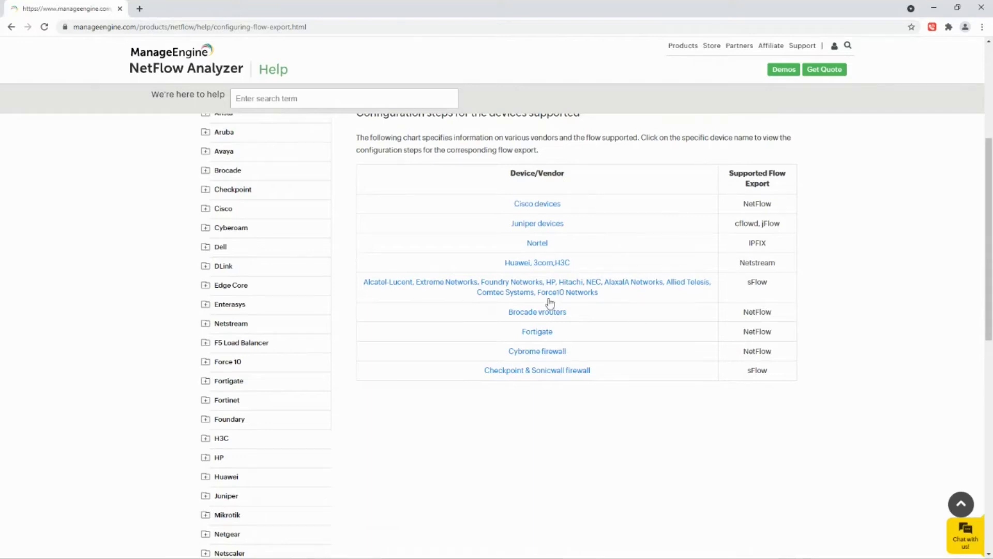
scroll(551, 331, up, 5)
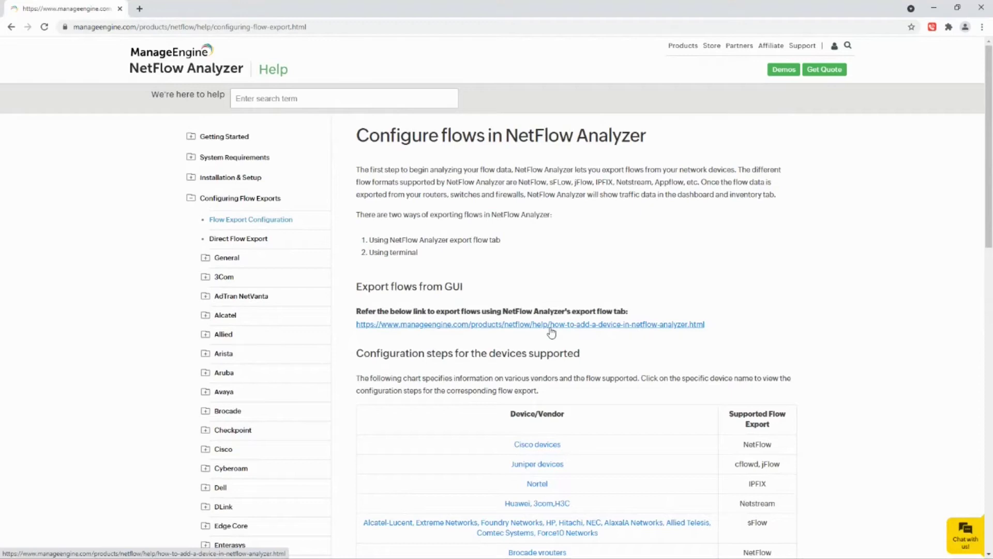
scroll(552, 333, down, 5)
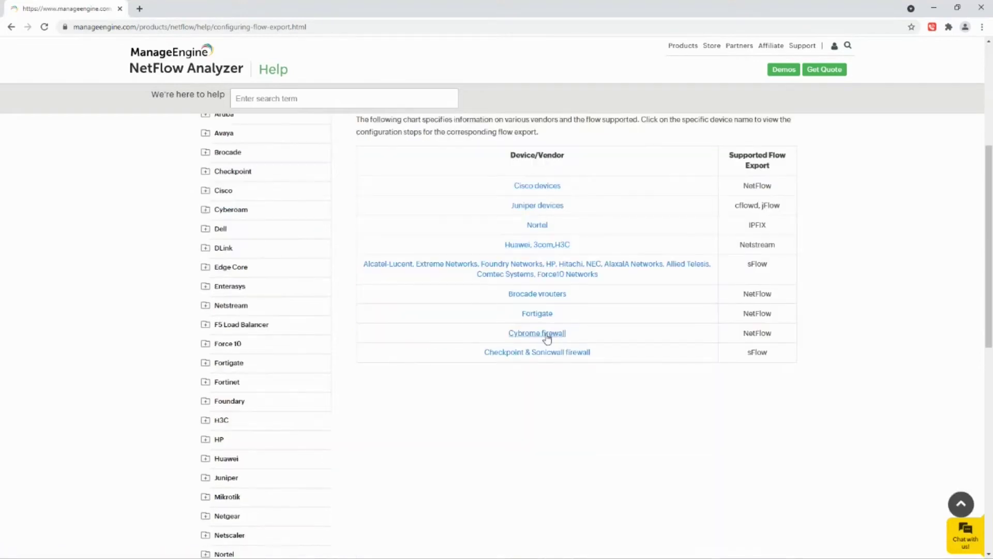
scroll(547, 339, up, 5)
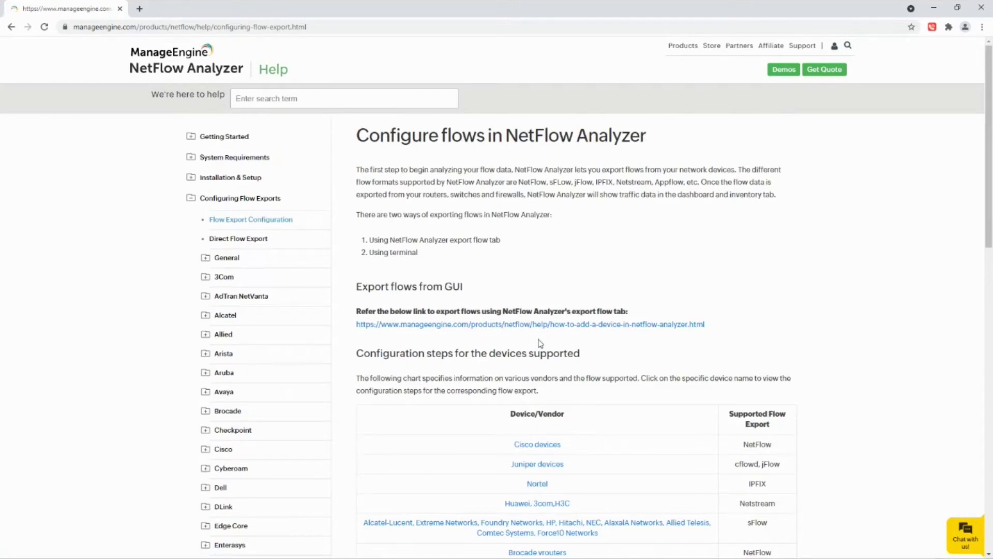
scroll(541, 343, down, 5)
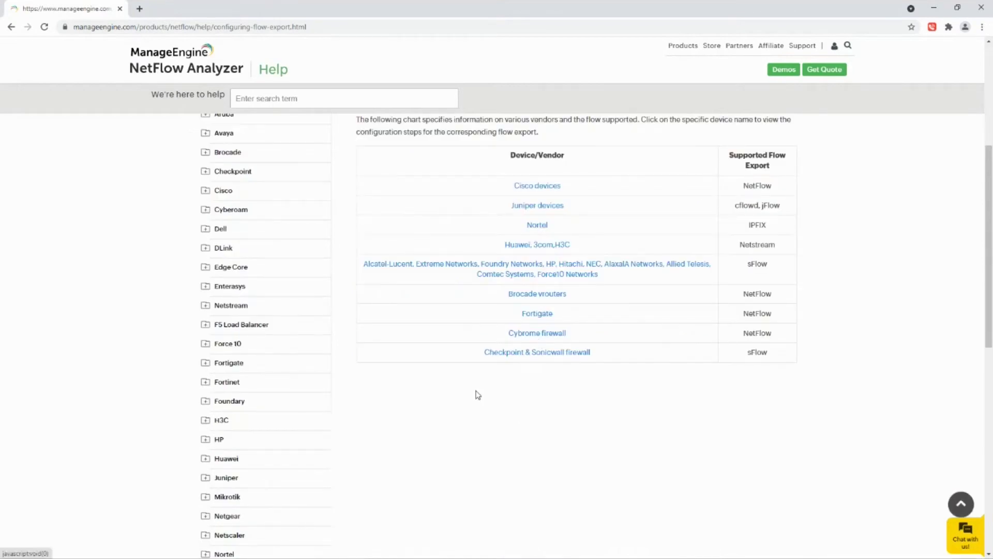
scroll(474, 395, down, 10)
scroll(476, 394, up, 15)
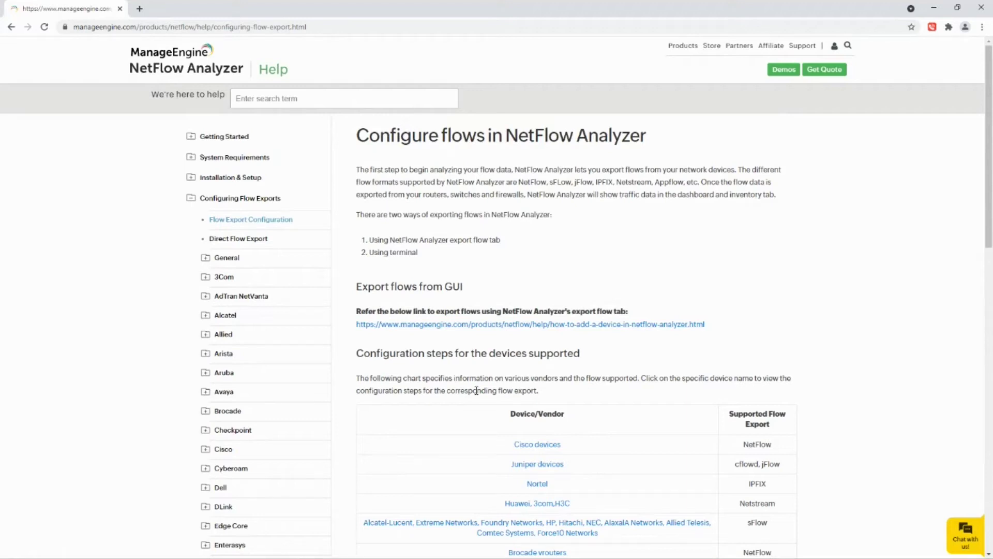
Return to NetFlow Analyzer and show the last 30 days for interface GigabitEthernet0/1/2 of router DataCentreipV4Bi-ASA.
key(super+Tab)
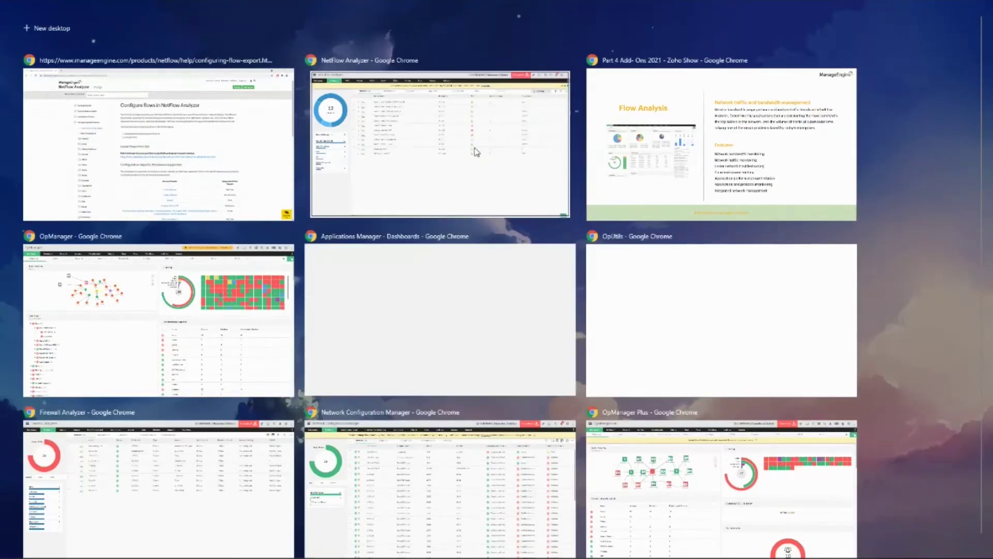
click(473, 150)
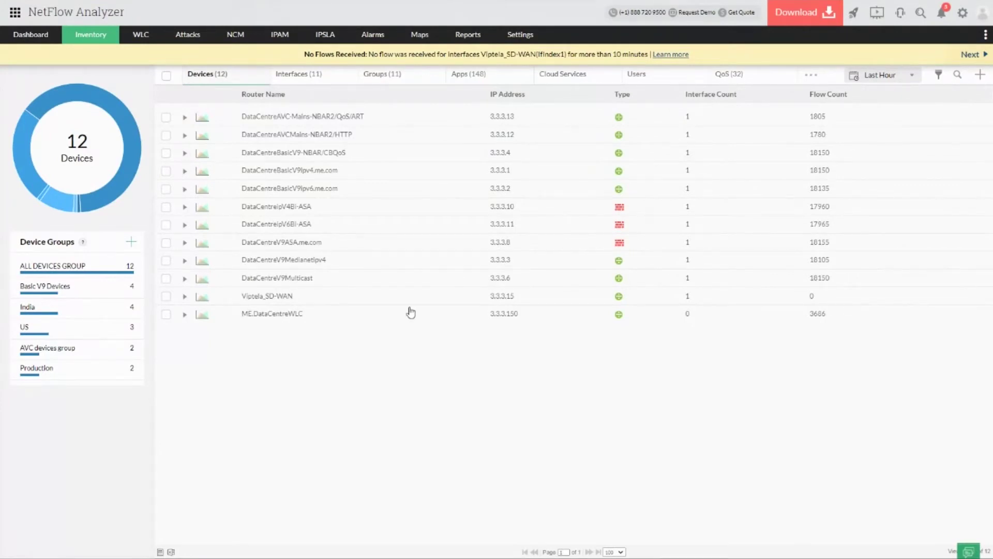
click(329, 78)
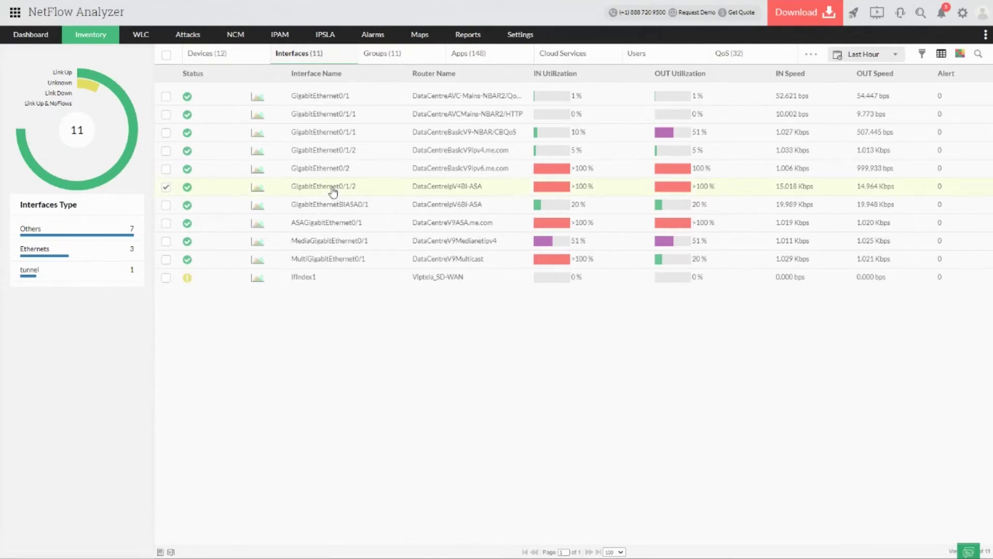
click(334, 191)
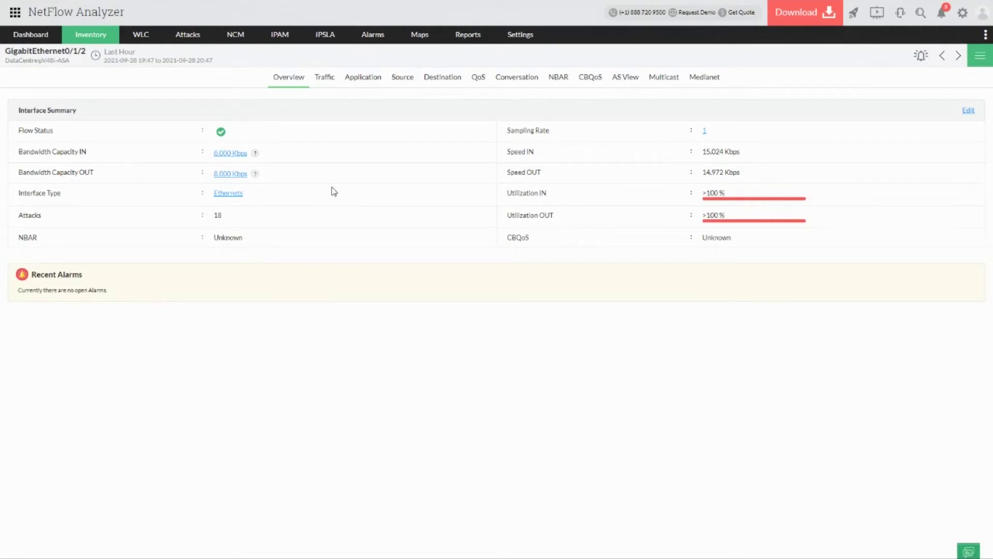
click(96, 58)
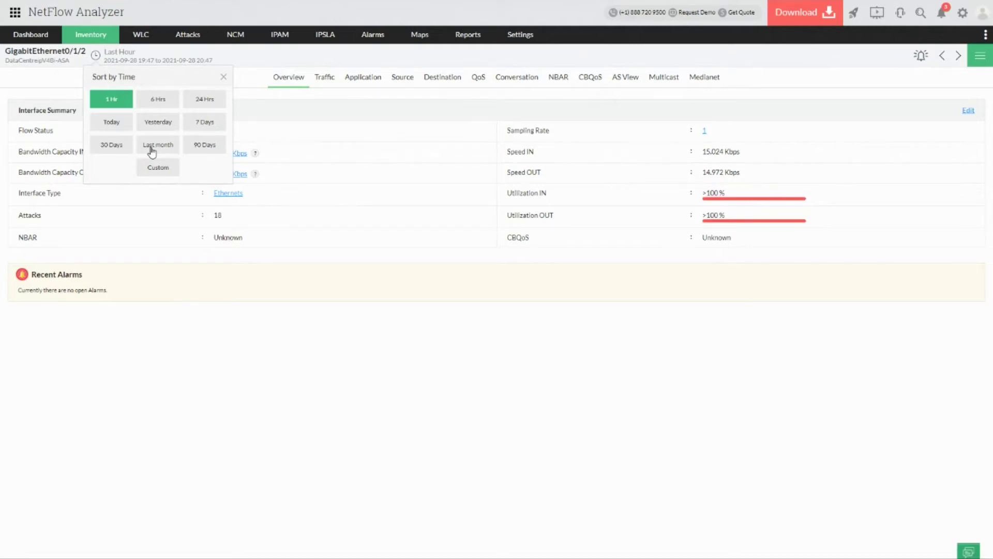
click(118, 147)
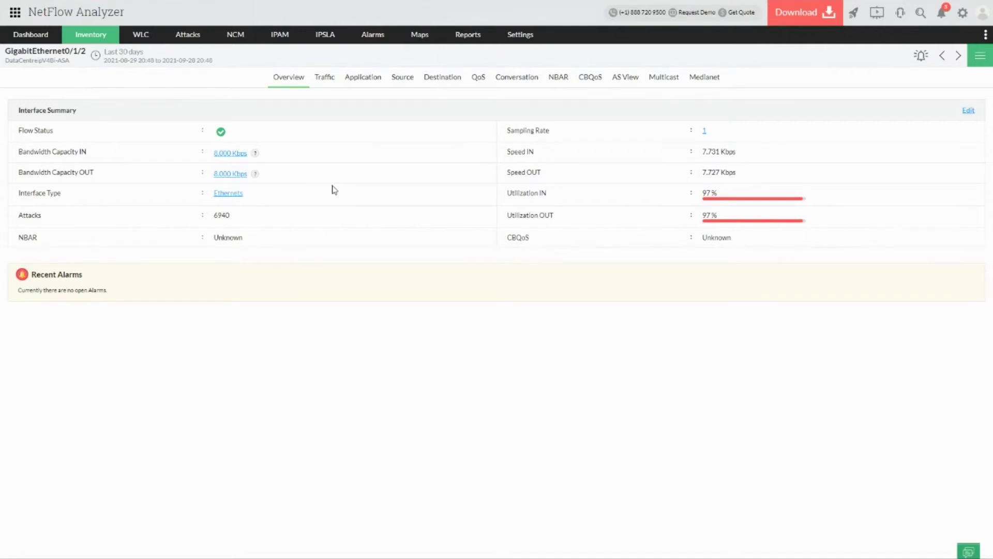
Examine the interface's traffic by volume, including the hourly average graph and the time-based IN and OUT table.
click(328, 77)
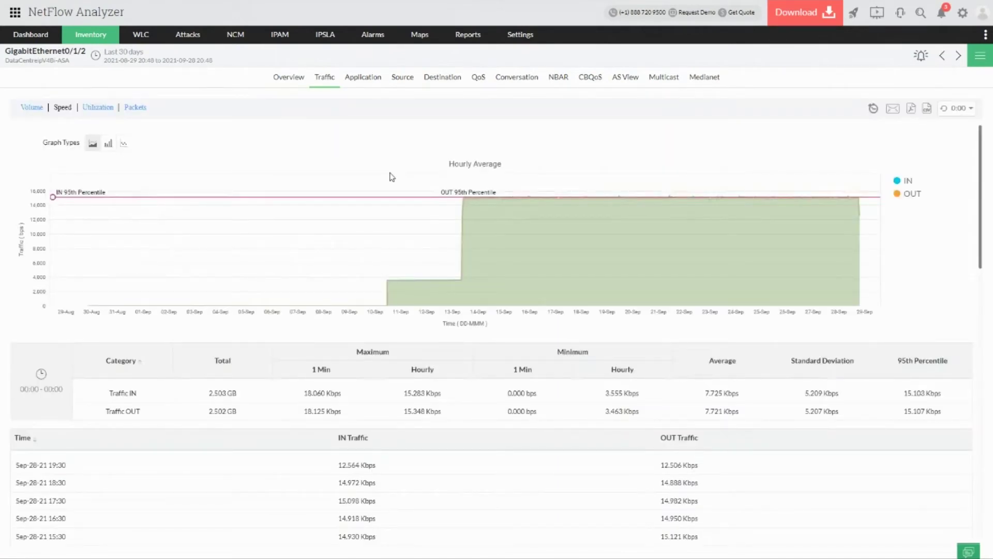
click(30, 110)
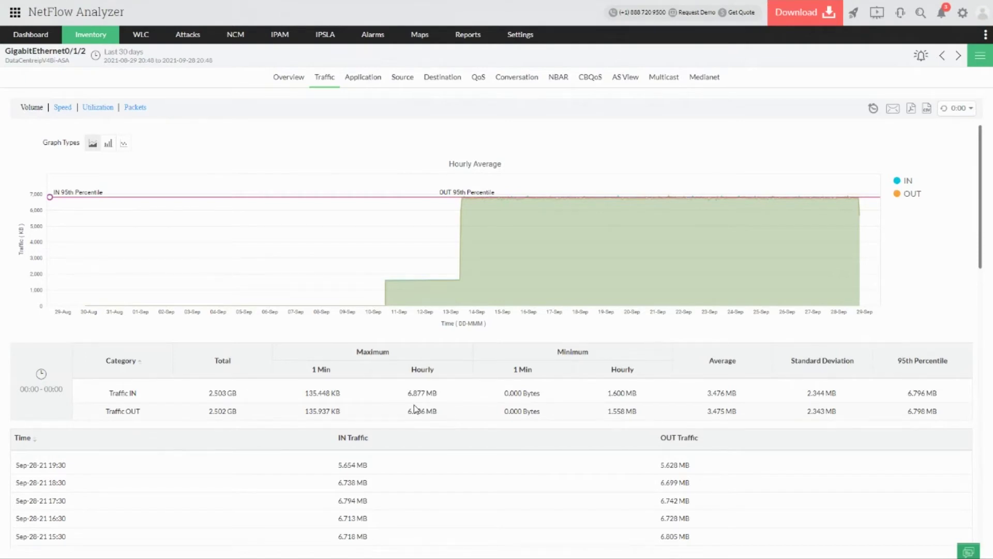
scroll(414, 405, down, 5)
scroll(414, 405, down, 10)
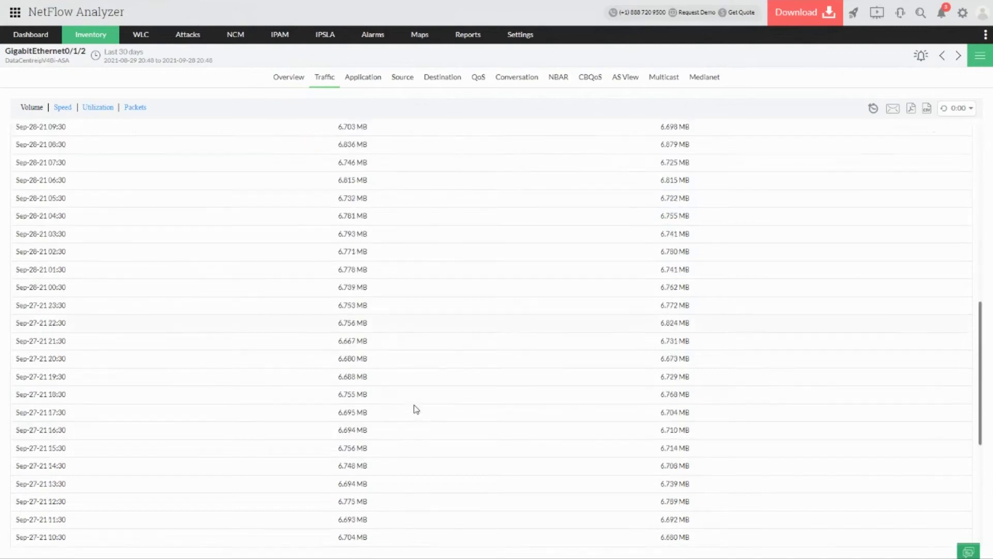
scroll(413, 404, up, 15)
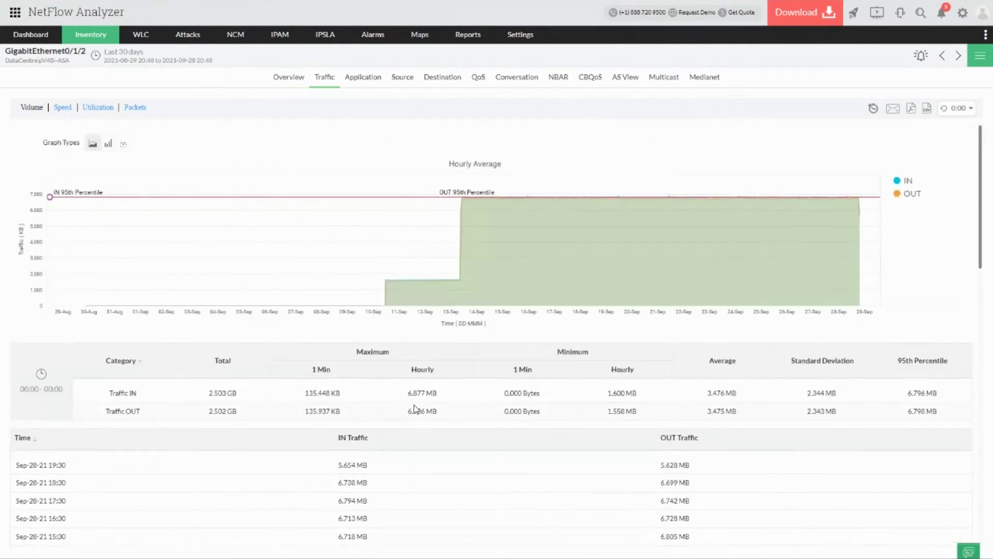
View the traffic utilization as a bar graph and check the packets report, returning to the volume report as an area graph.
click(96, 112)
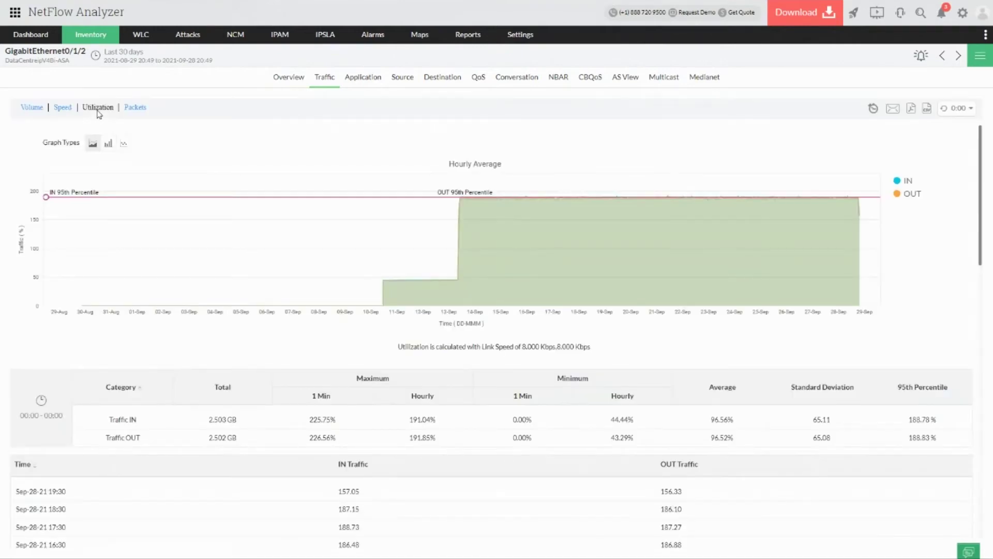
click(108, 145)
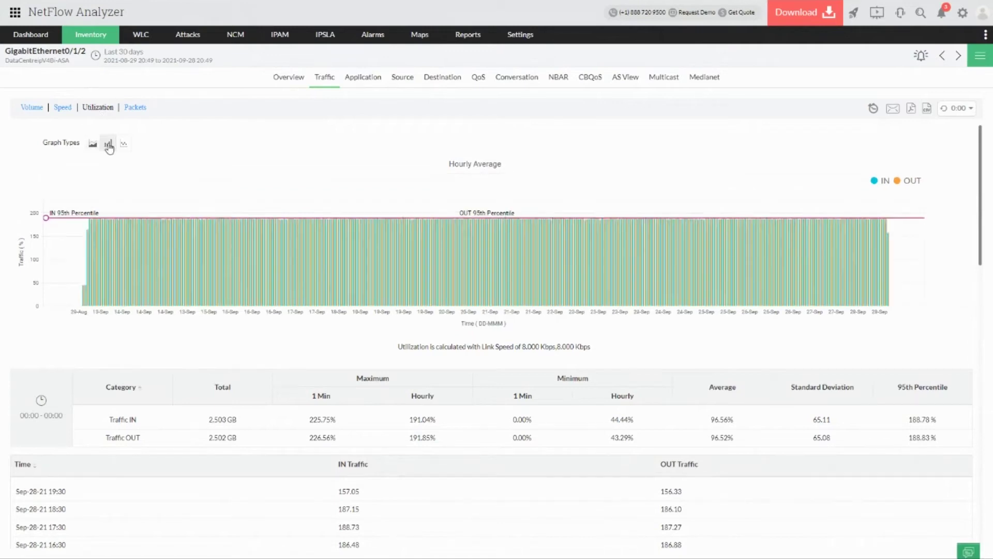
click(141, 107)
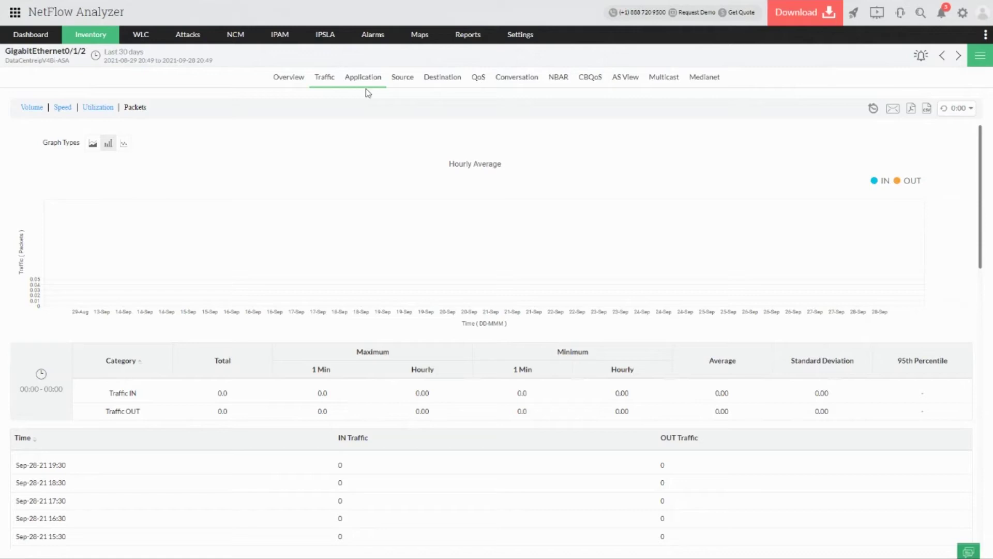
click(29, 109)
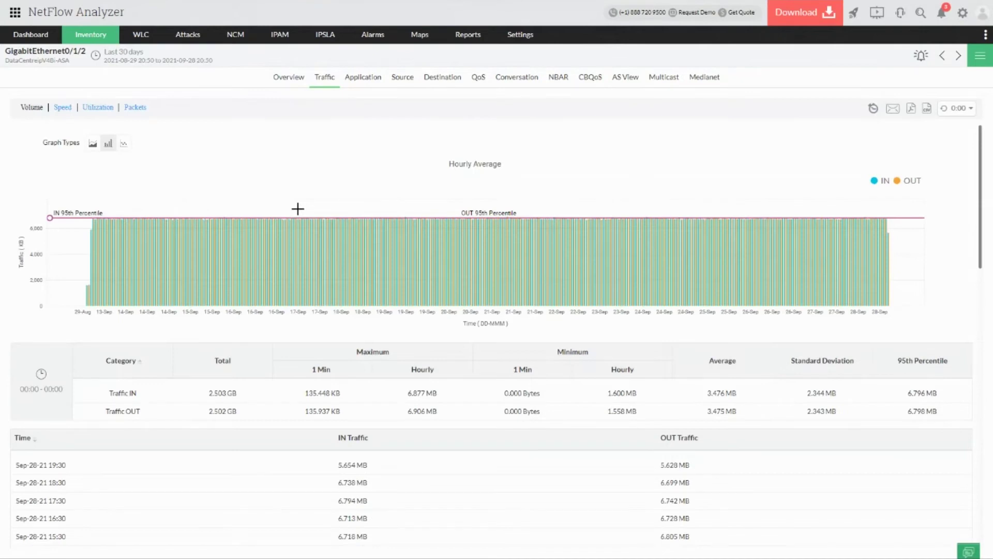
click(93, 144)
Examine the interface's application traffic graph and the full list of applications with their share of traffic.
click(360, 84)
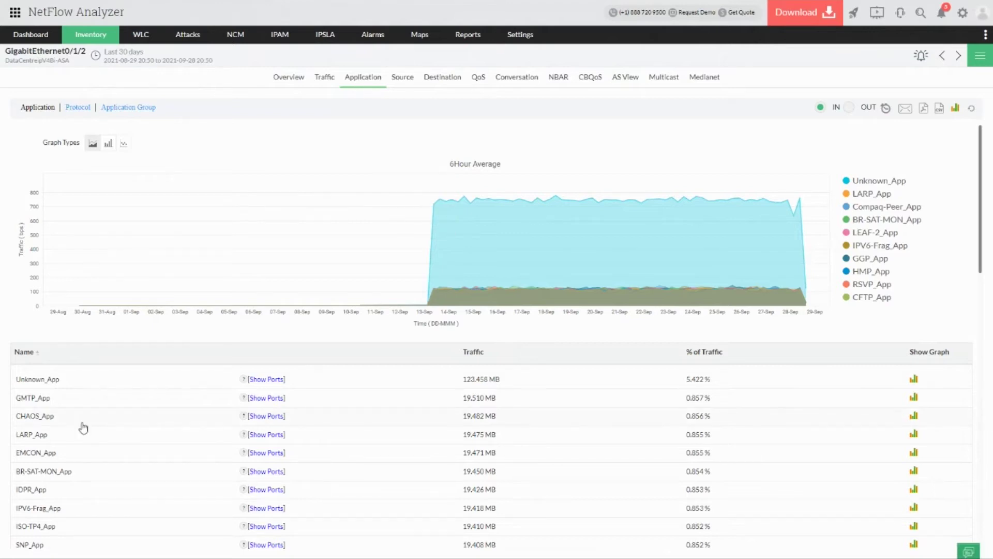
scroll(60, 313, down, 10)
scroll(61, 311, down, 5)
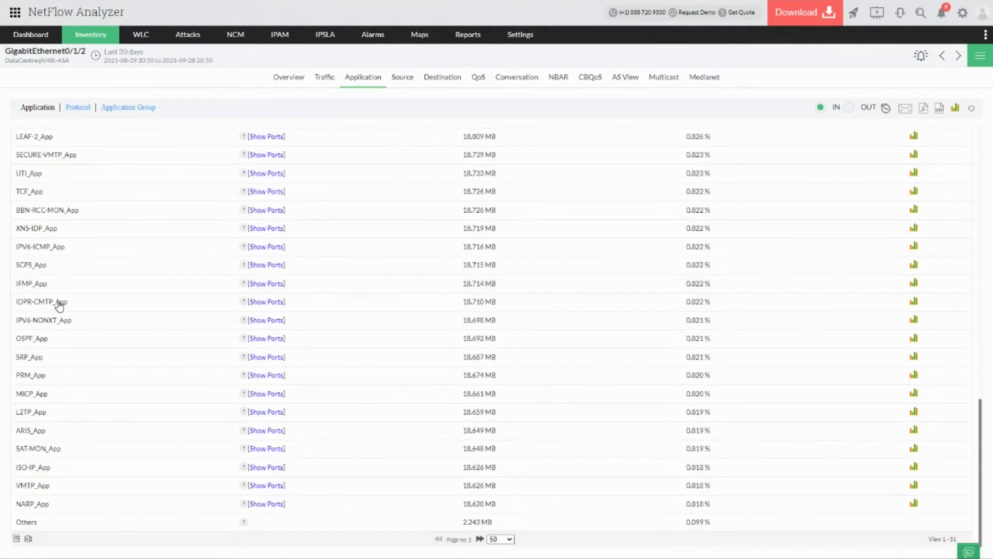
scroll(59, 305, up, 15)
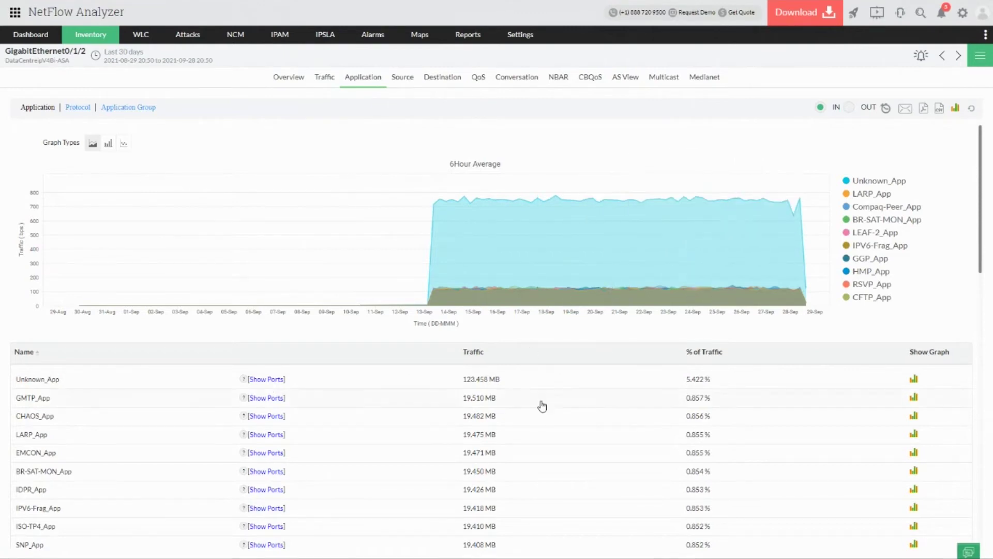
Review the interface's traffic sources by IP address, check the first address's individual graph, and view the sources by network.
click(409, 77)
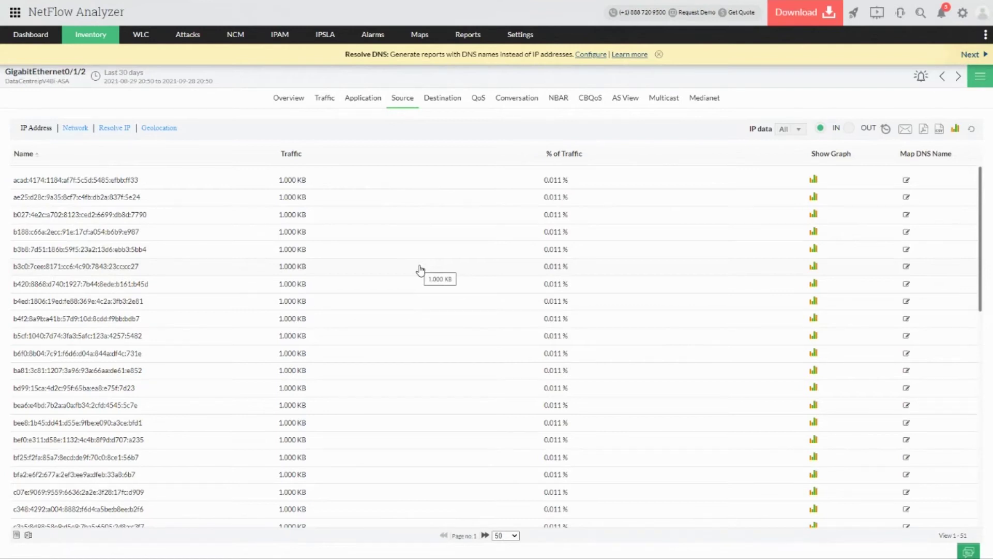
scroll(419, 268, down, 3)
scroll(419, 268, up, 3)
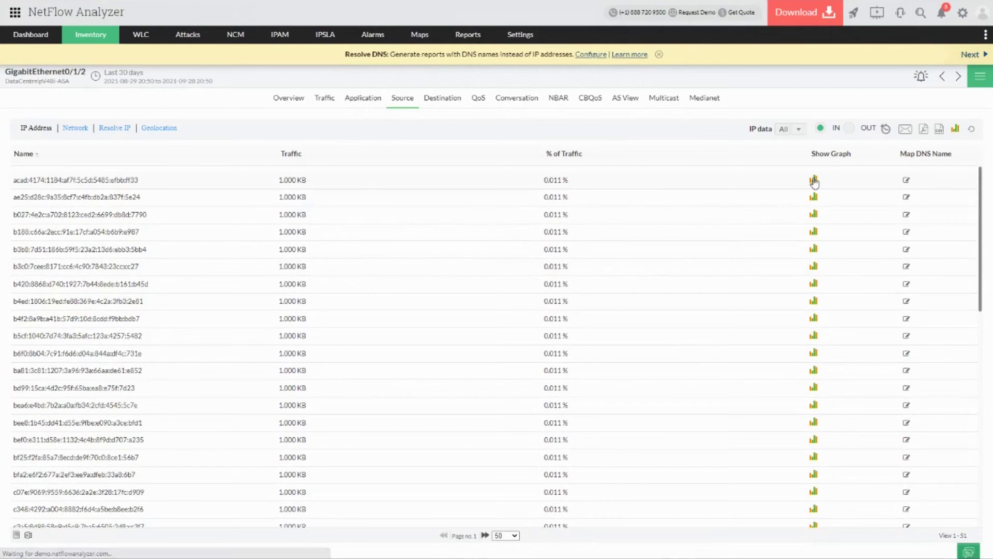
click(814, 181)
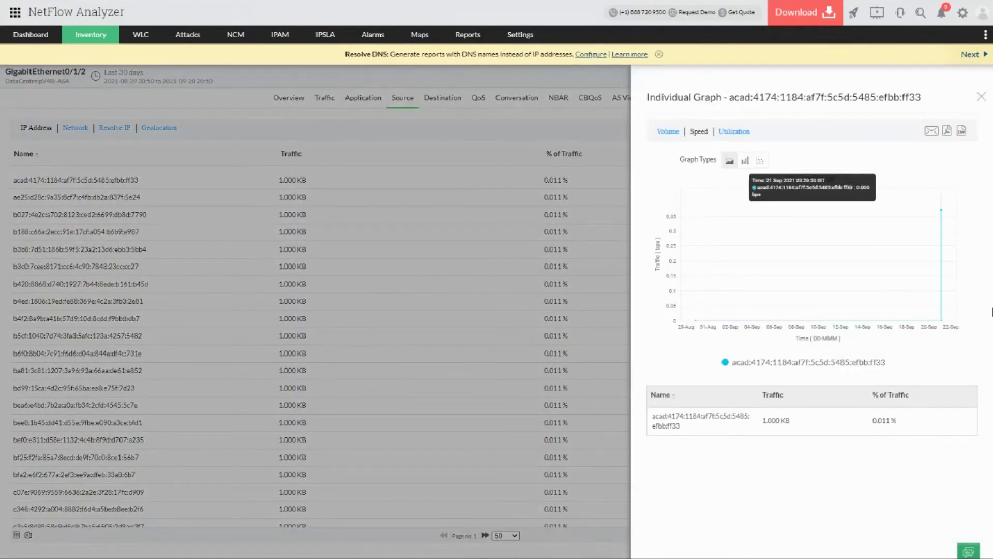
click(982, 99)
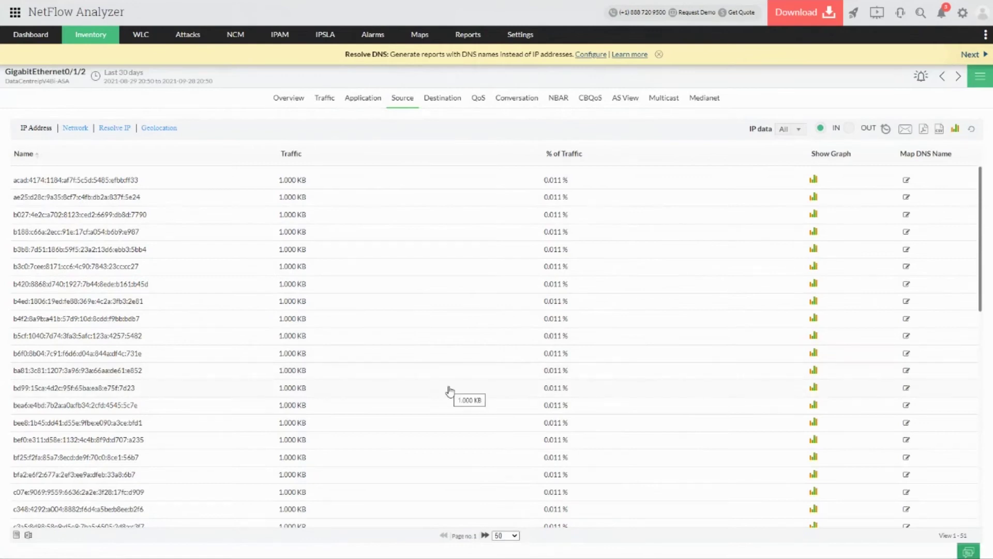
click(77, 129)
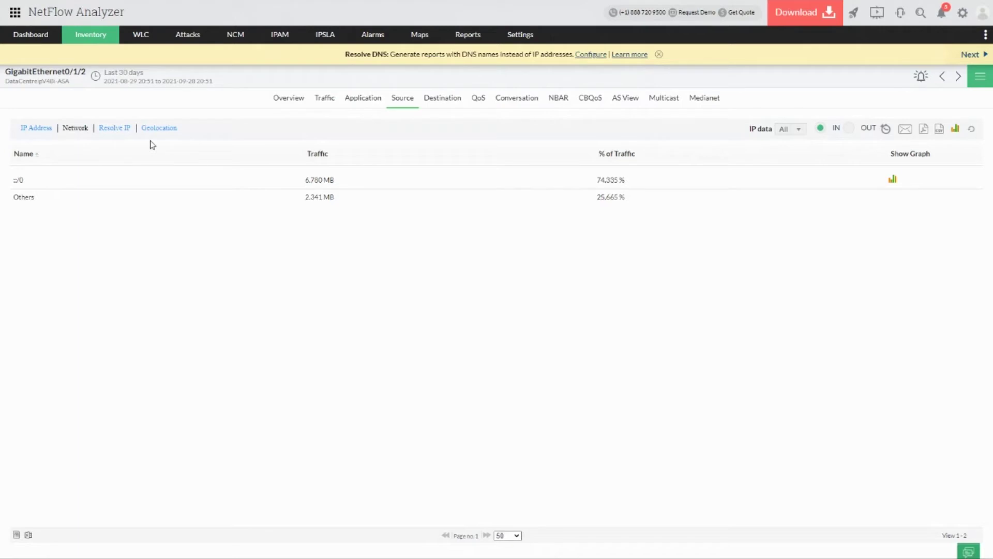
Review the interface's destination, conversation, AS View and multicast reports, dismissing the Resolve DNS notice.
click(444, 100)
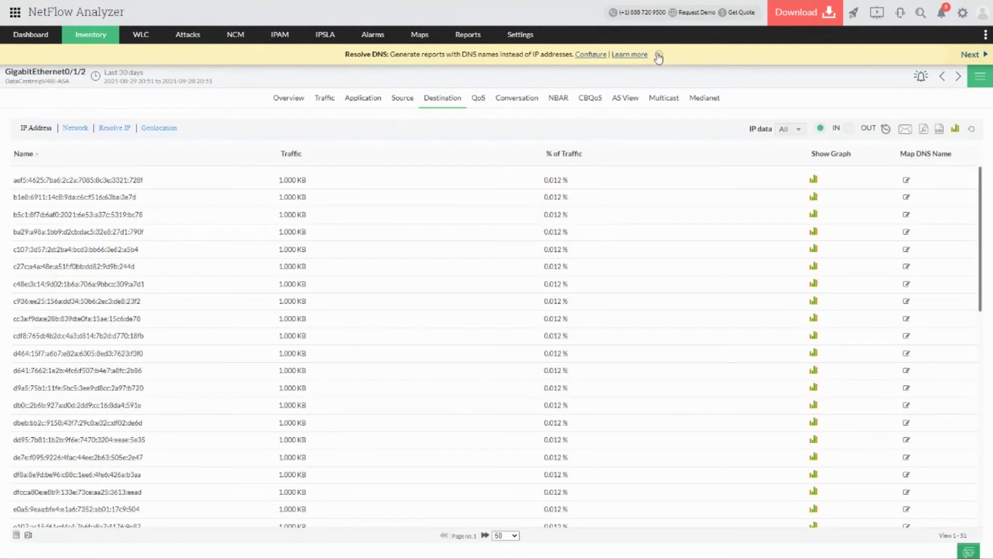
click(659, 55)
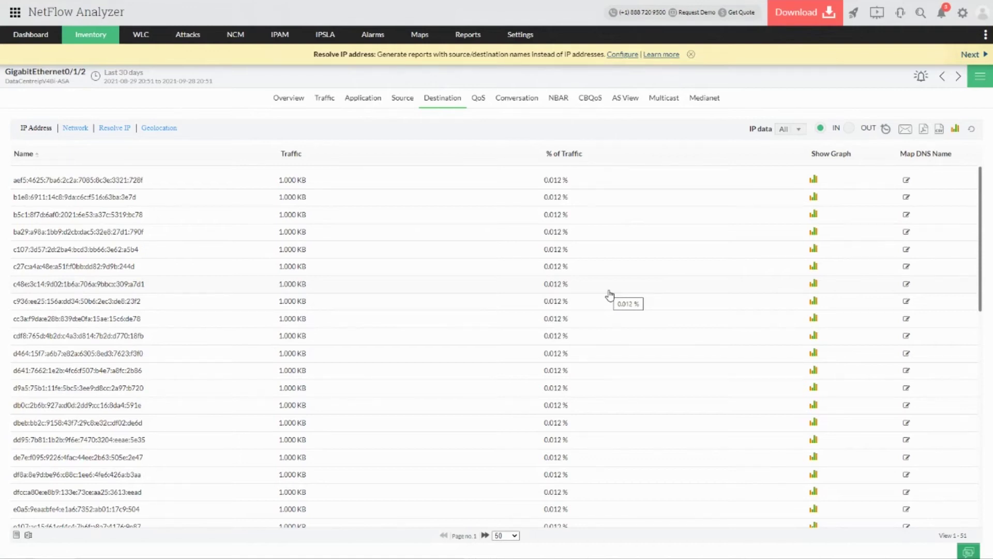
click(521, 99)
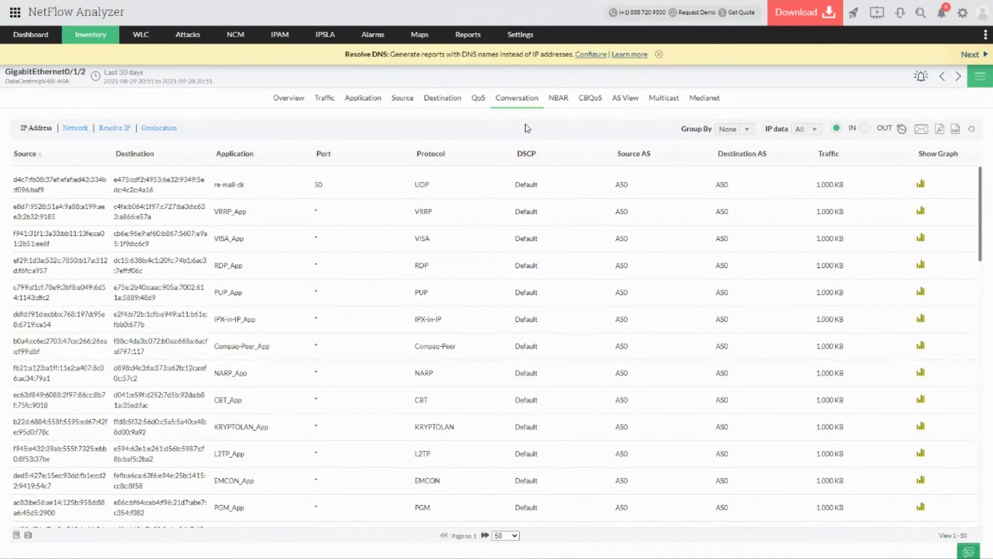
click(627, 104)
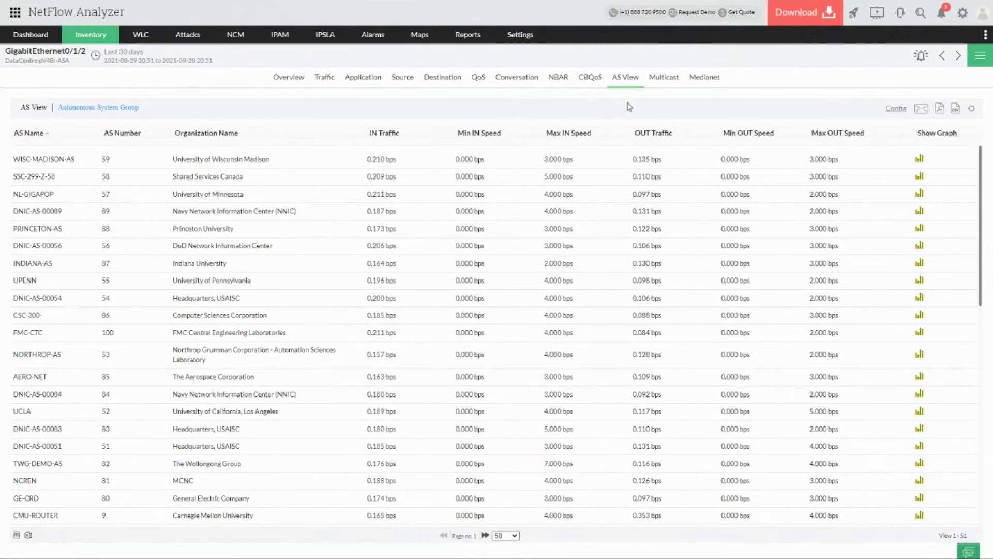
click(660, 86)
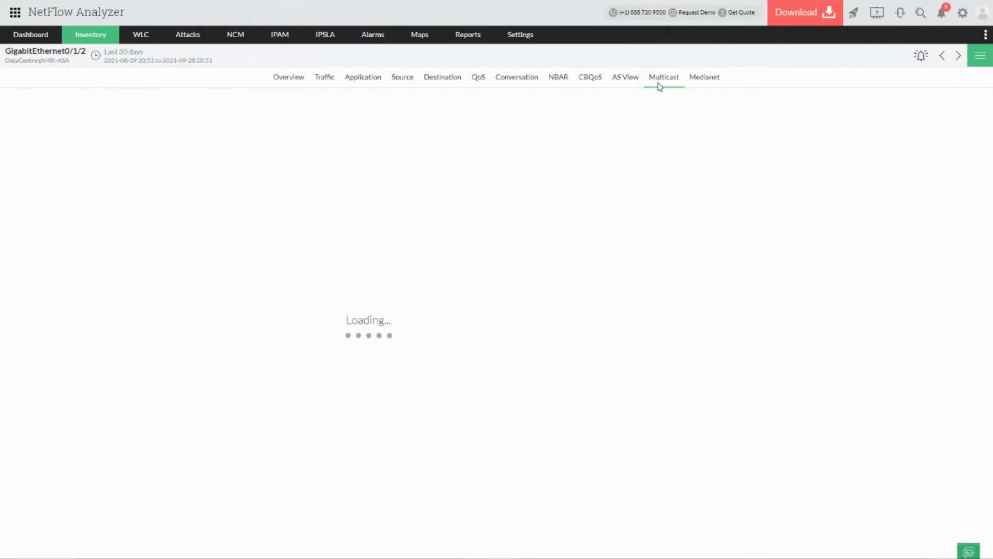
Check the interface's Medianet and traffic reports, and view its configuration options such as enabling or disabling ASAM.
click(705, 89)
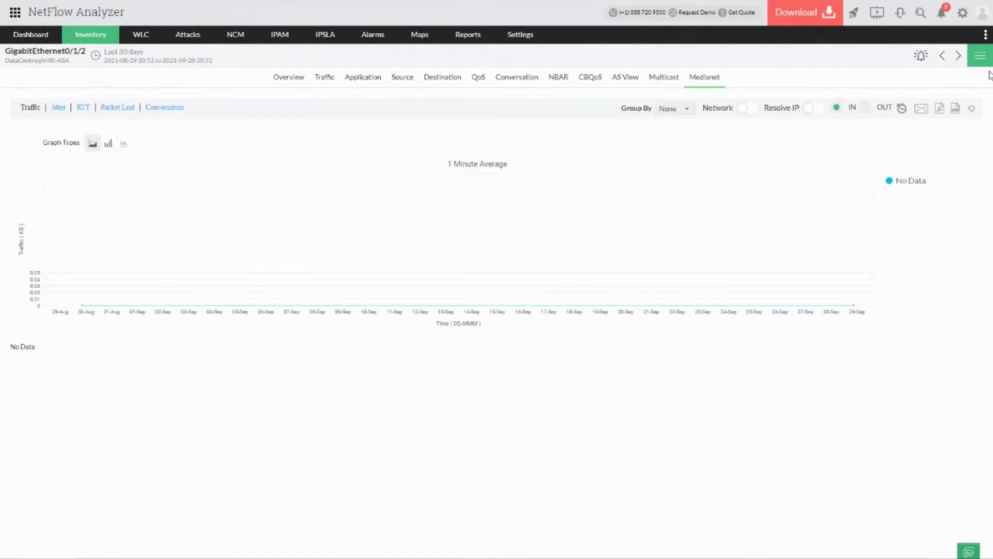
click(326, 78)
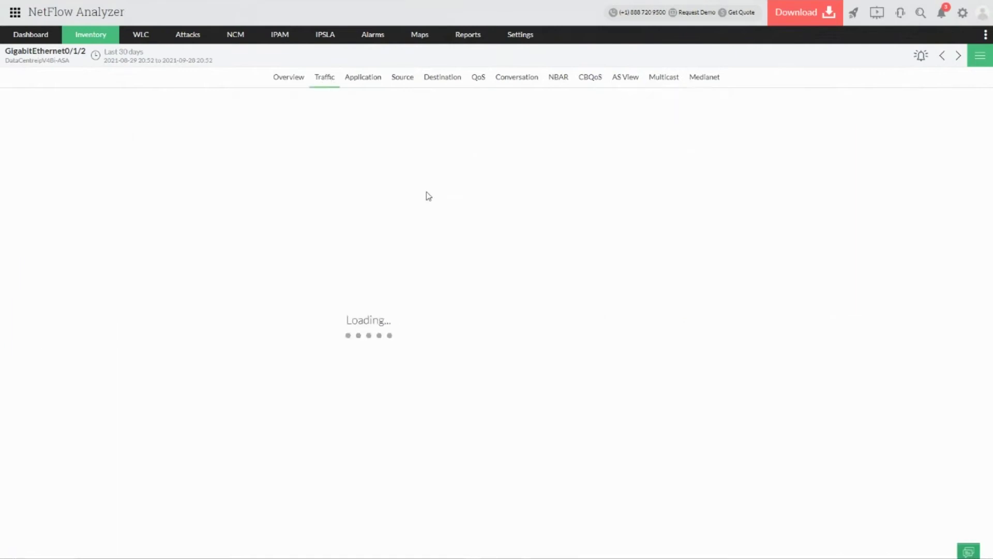
click(980, 63)
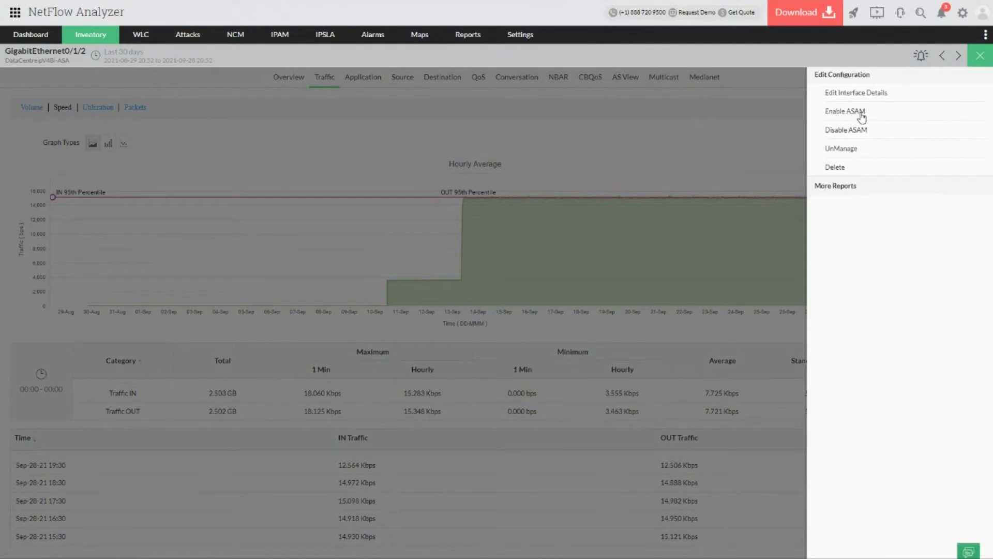
click(981, 55)
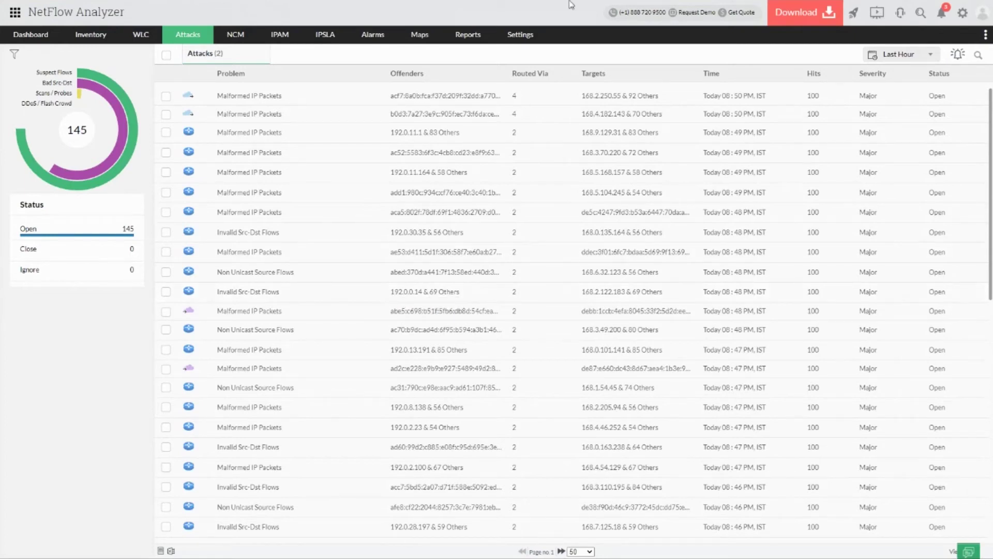
Review the NetFlow settings for raw and historical data storage, attacks, license management, alert profiles and notification templates.
click(521, 34)
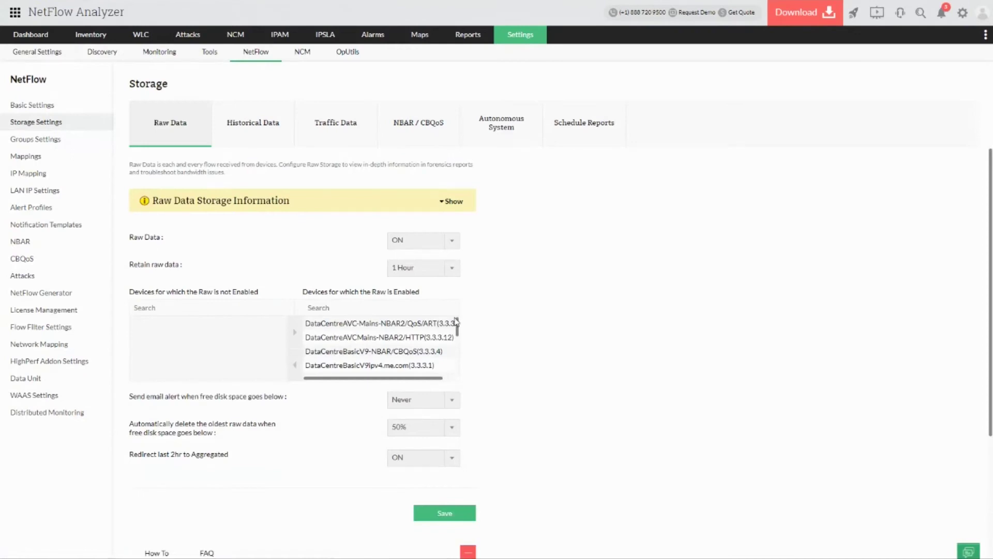
click(269, 133)
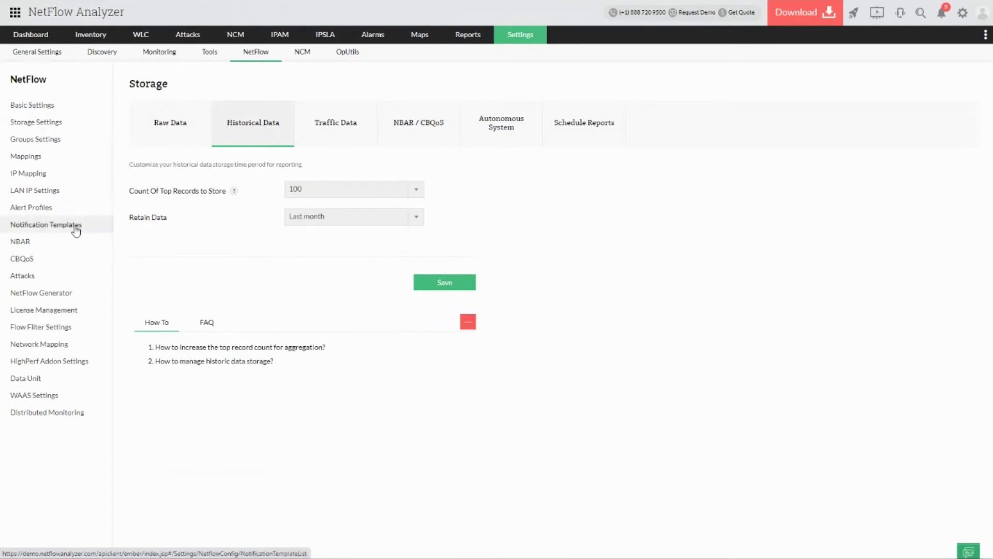
click(71, 284)
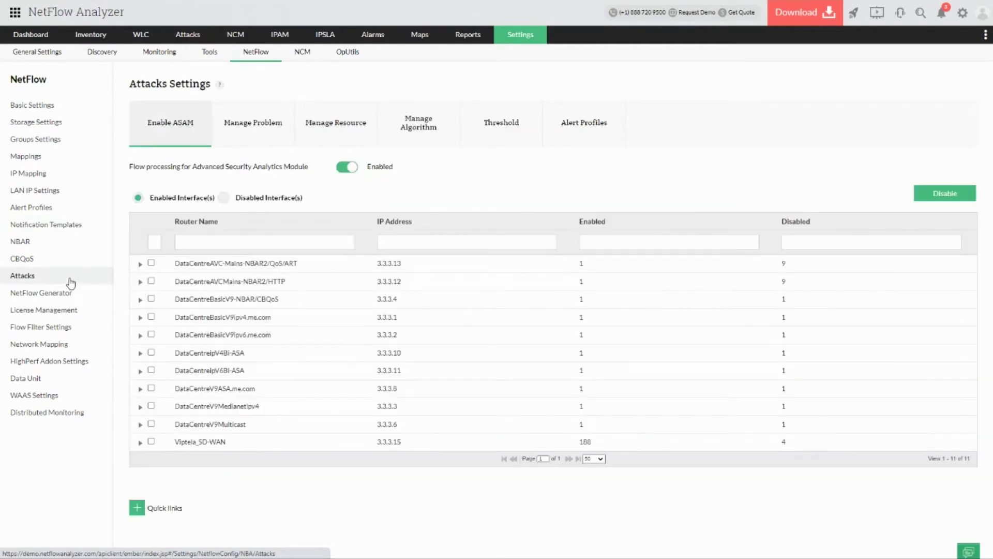
click(70, 312)
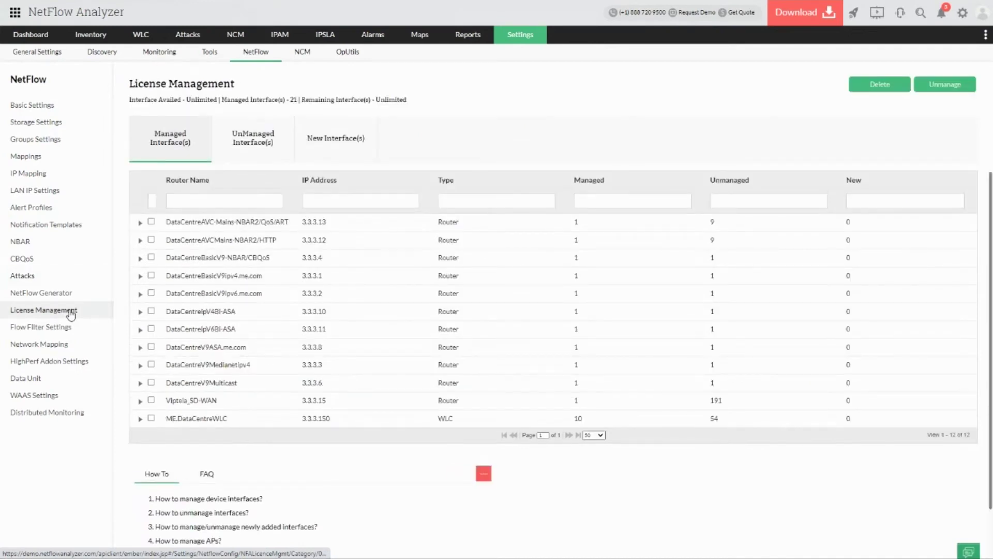
click(24, 209)
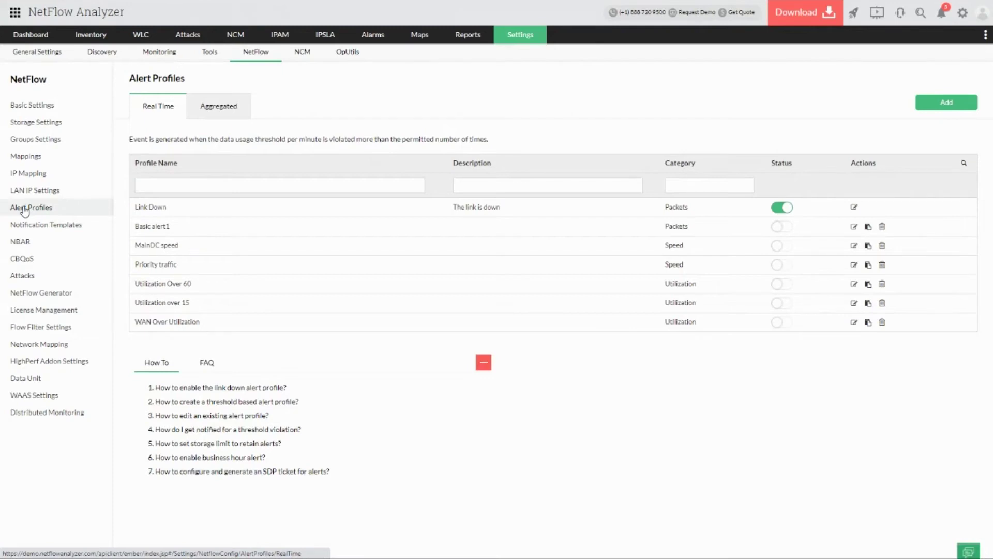
click(37, 228)
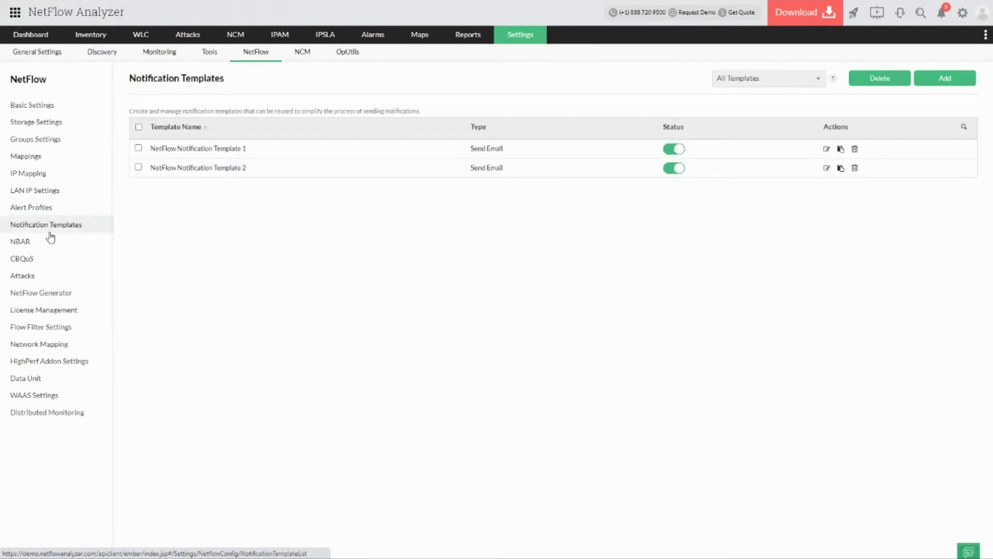
Return to the interface inventory, and switch to the Zoho Show presentation to display the Config Management slide.
click(89, 35)
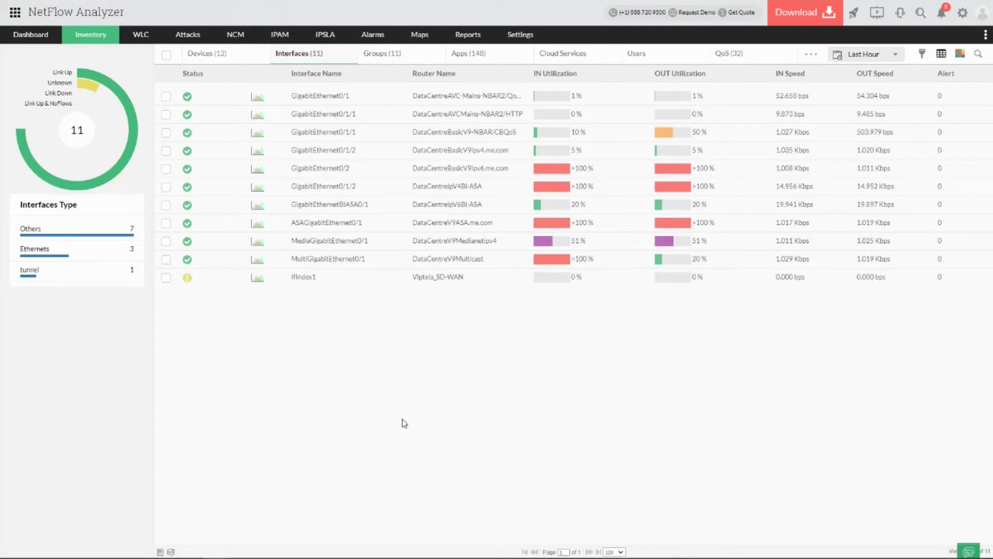
key(super+Tab)
click(725, 186)
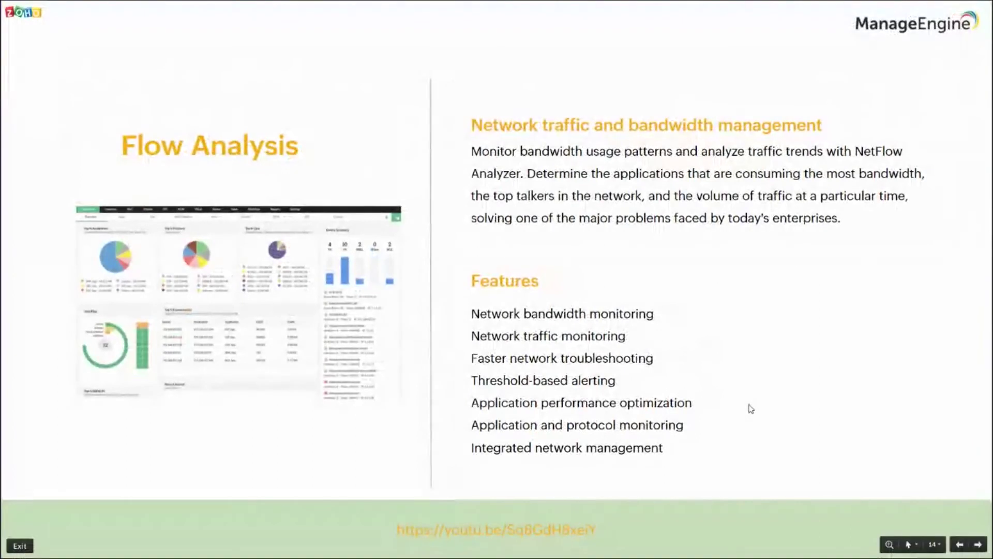
key(Right)
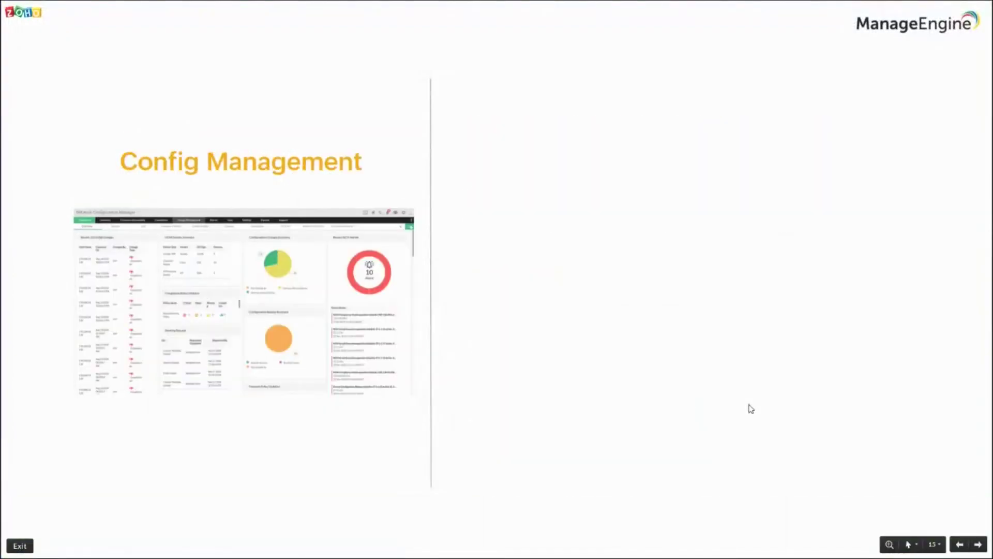
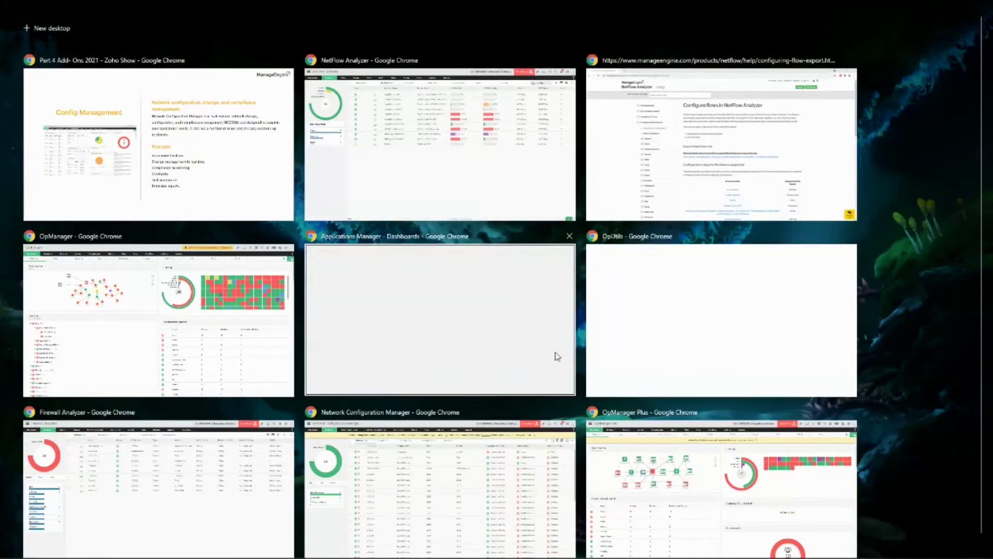
Switch to Network Configuration Manager and display the list of devices in its inventory.
click(431, 492)
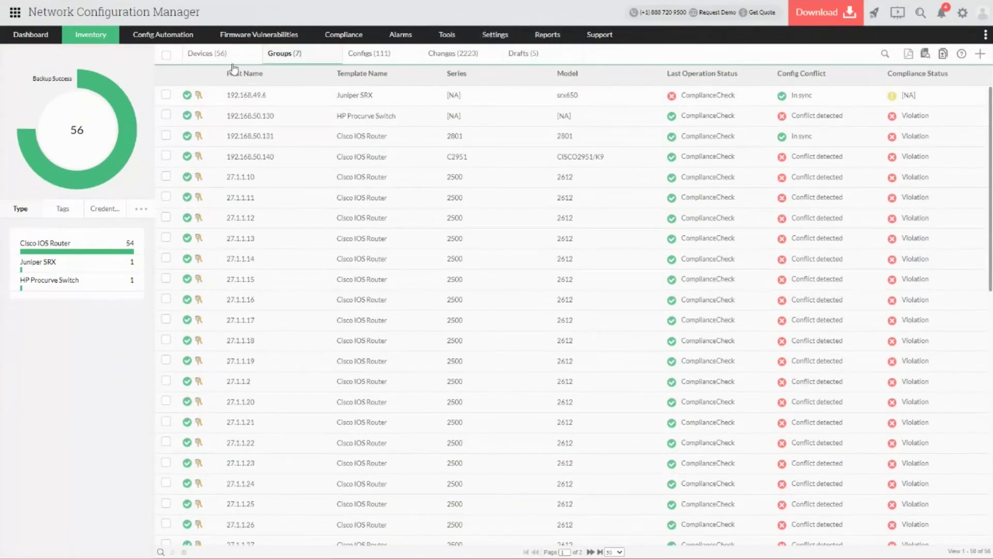
click(227, 58)
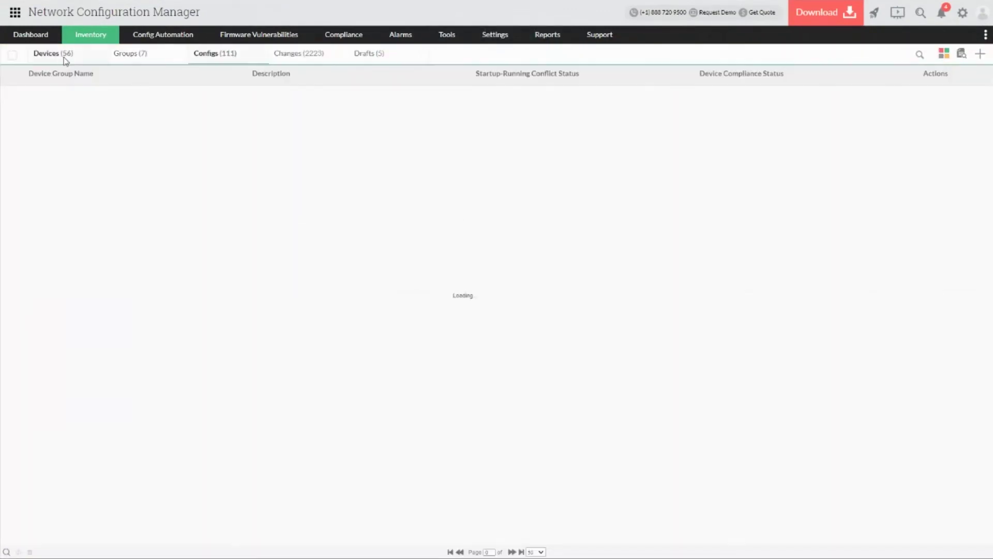
click(224, 60)
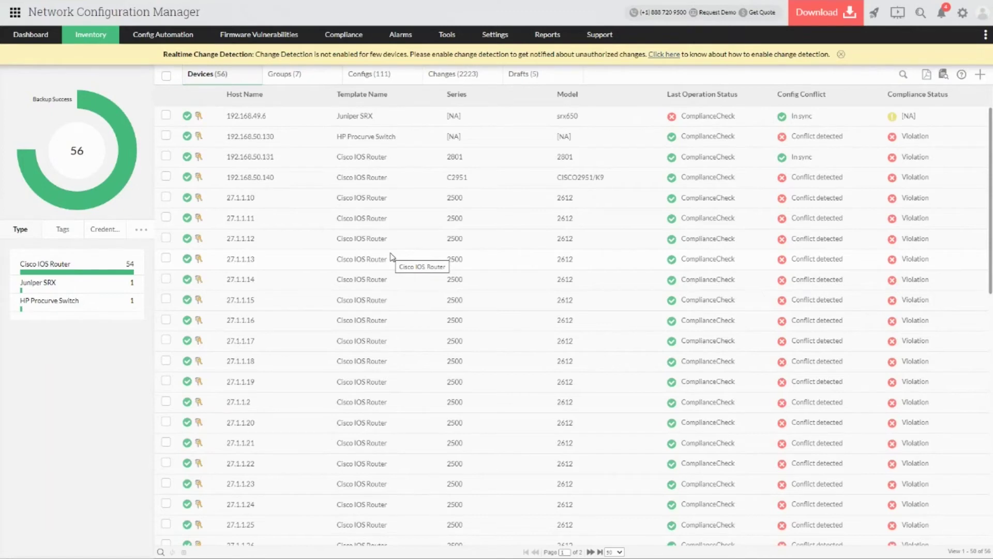
Examine device 192.168.50.140's summary, inventory, hardware details and backup summary.
click(249, 177)
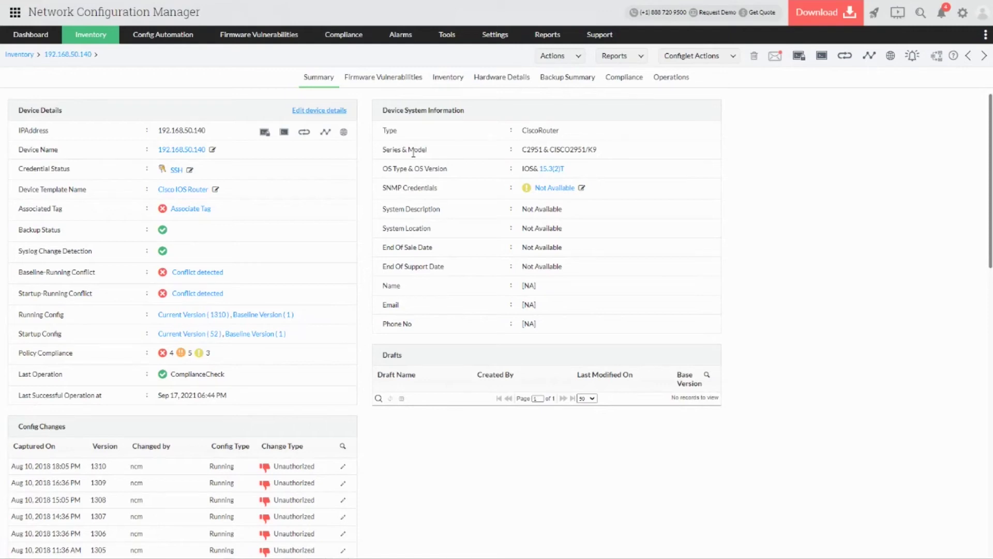
click(498, 85)
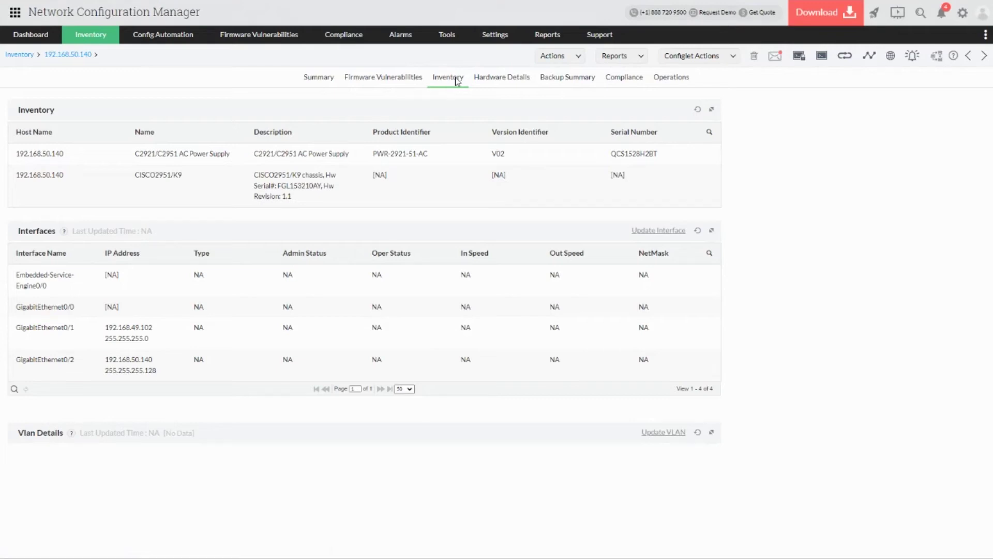
click(489, 80)
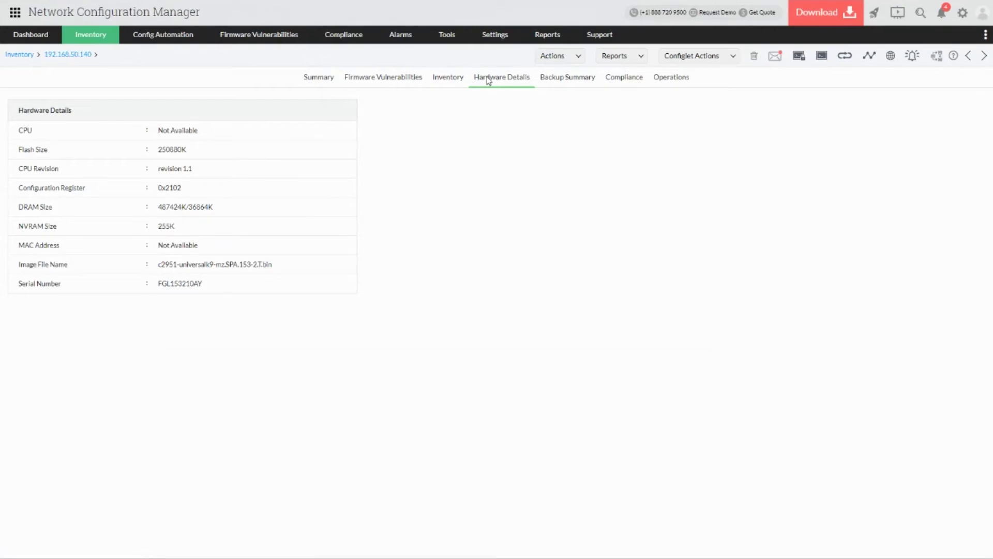
click(578, 81)
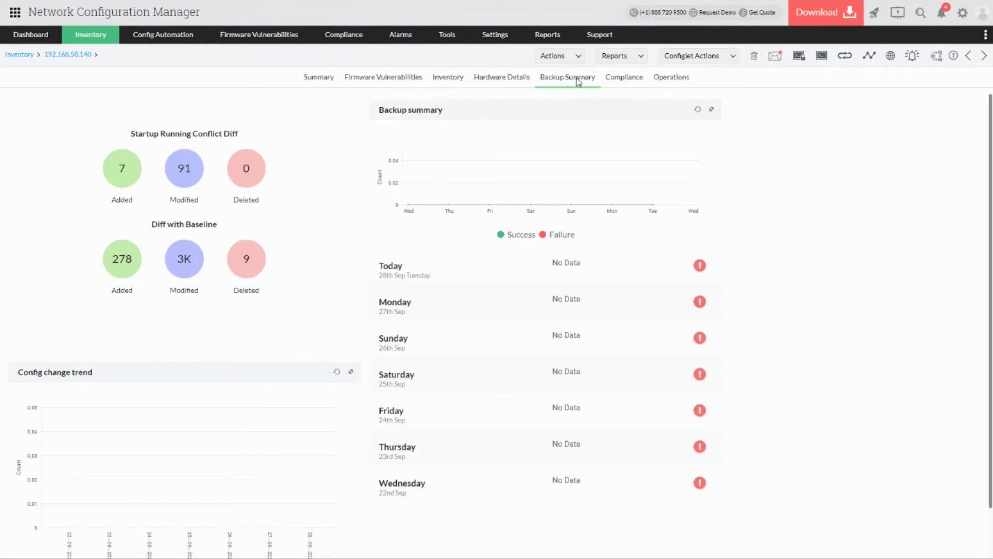
Show the modified lines of the startup-running conflict, and set the RHS comparison to device 192.168.50.130's running configuration, Version 51.
click(186, 177)
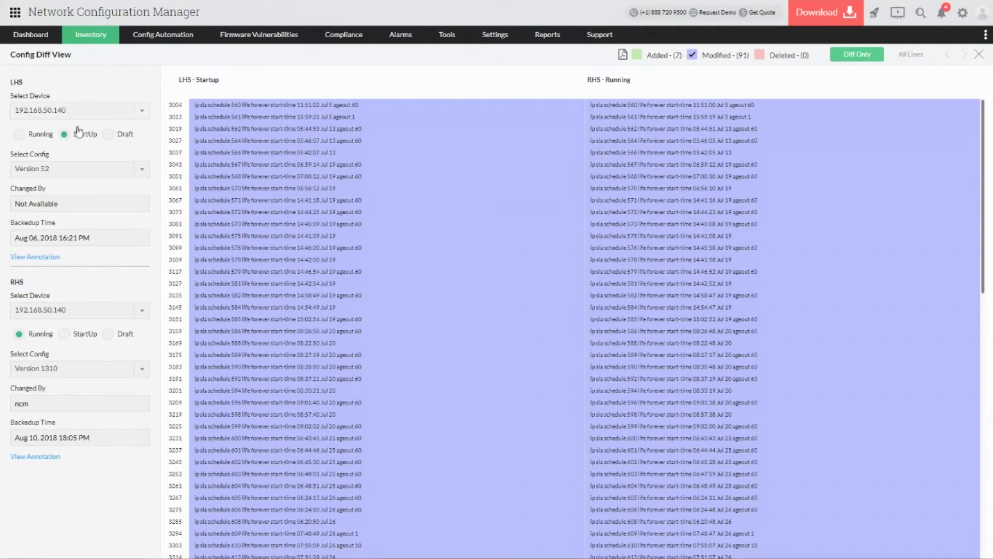
click(84, 311)
click(68, 382)
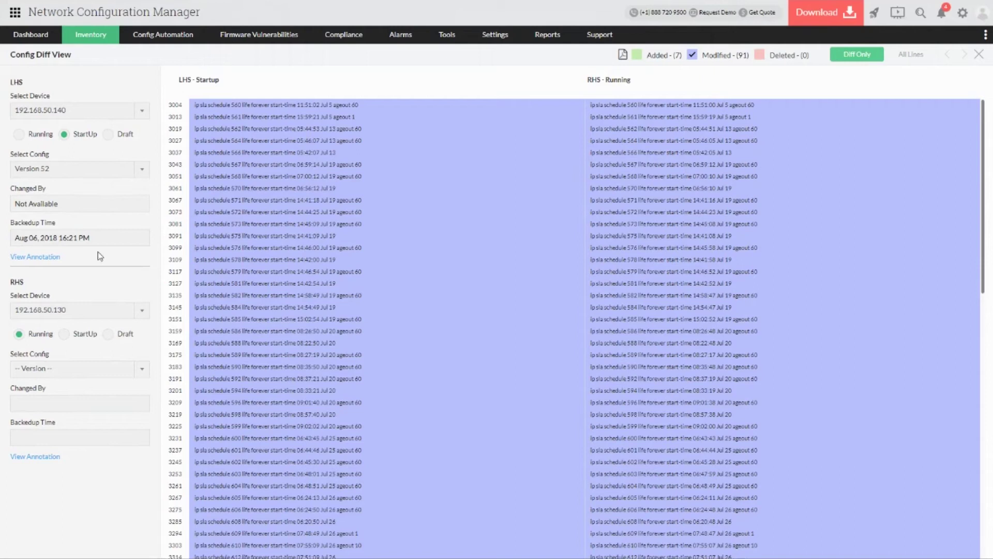
click(88, 369)
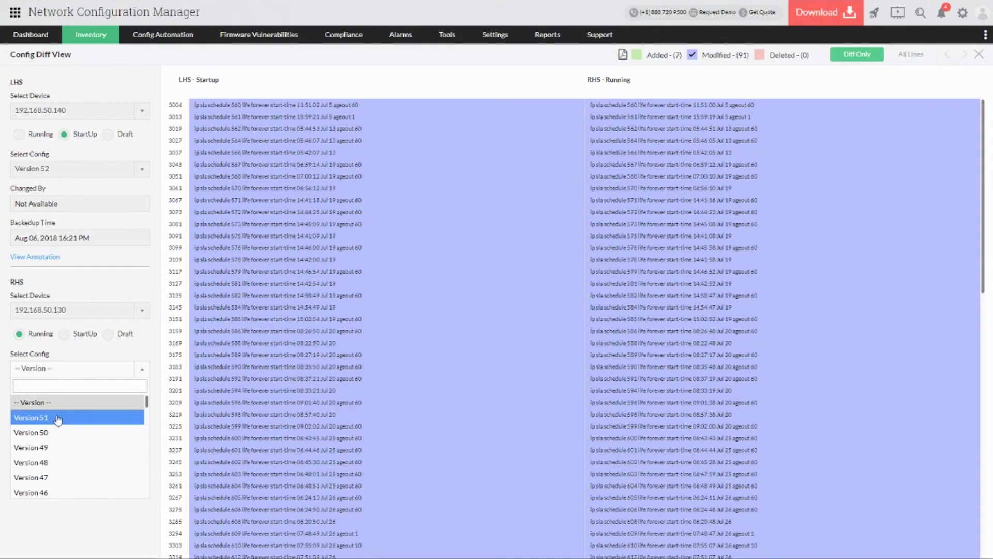
text(52)
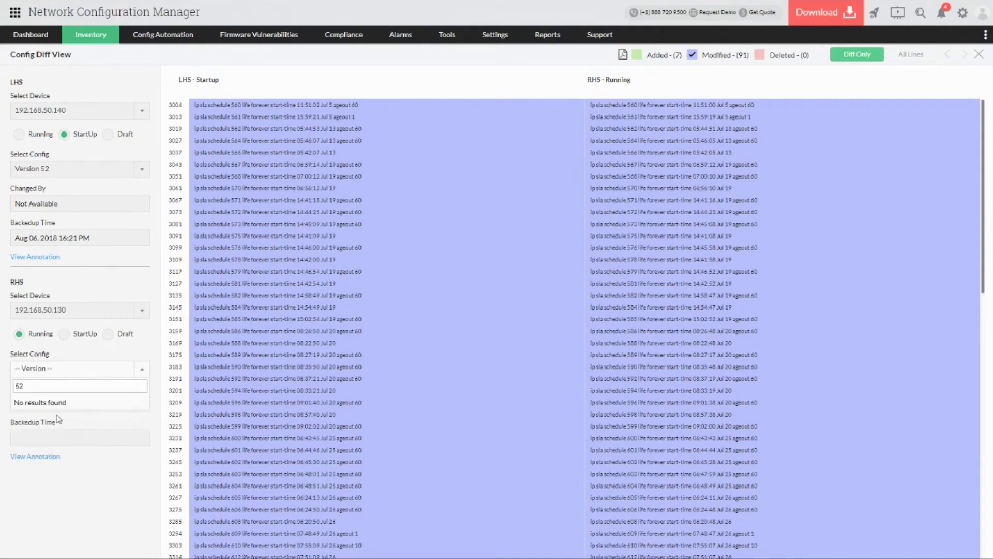
key(BackSpace)
key(BackSpace)
text(51)
key(Return)
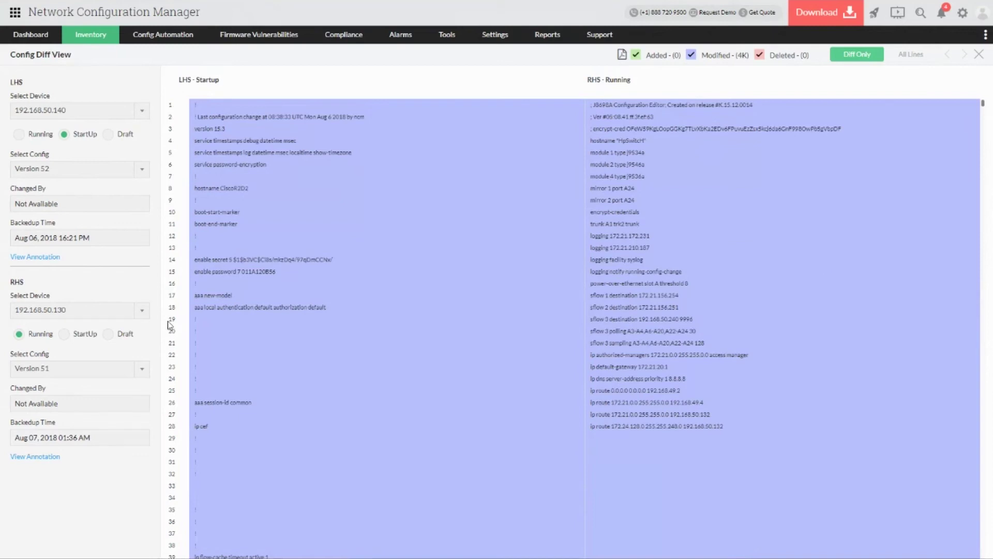
click(19, 135)
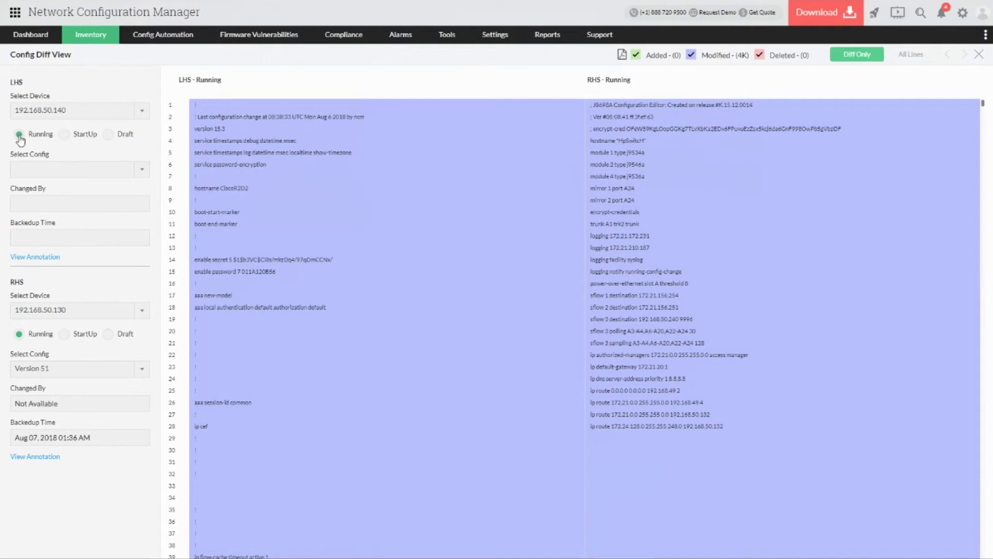
click(65, 173)
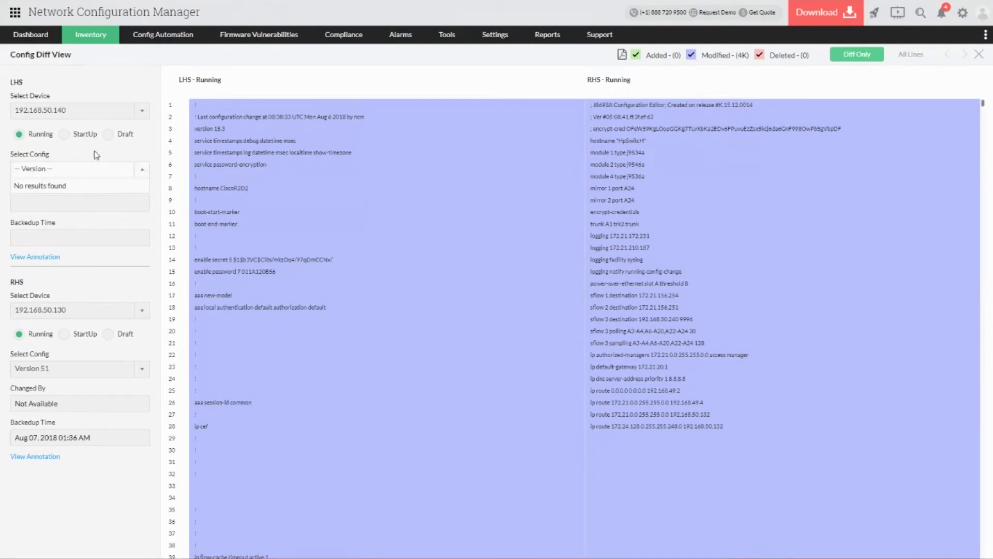
click(72, 223)
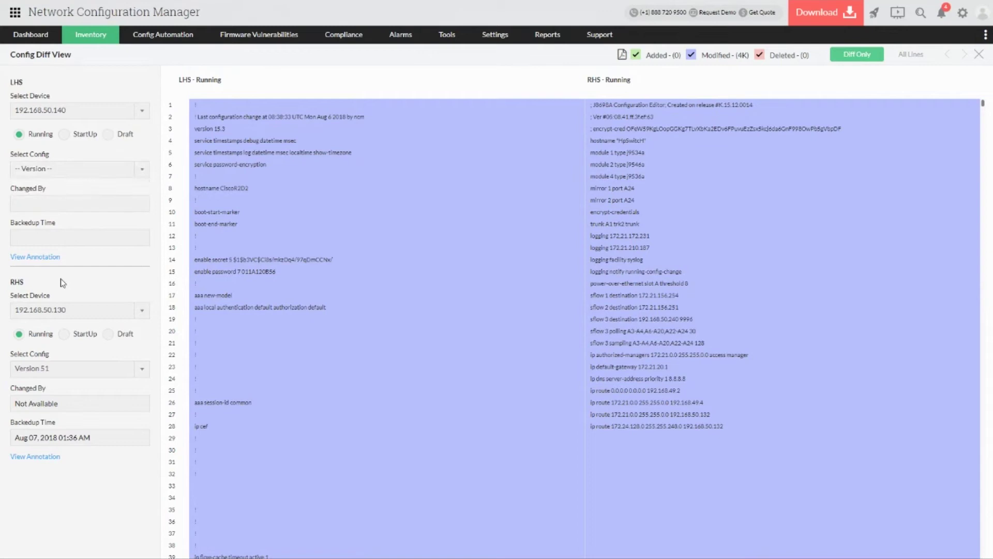
Set the LHS comparison for device 192.168.50.140 to the startup configuration, Version 51.
click(64, 134)
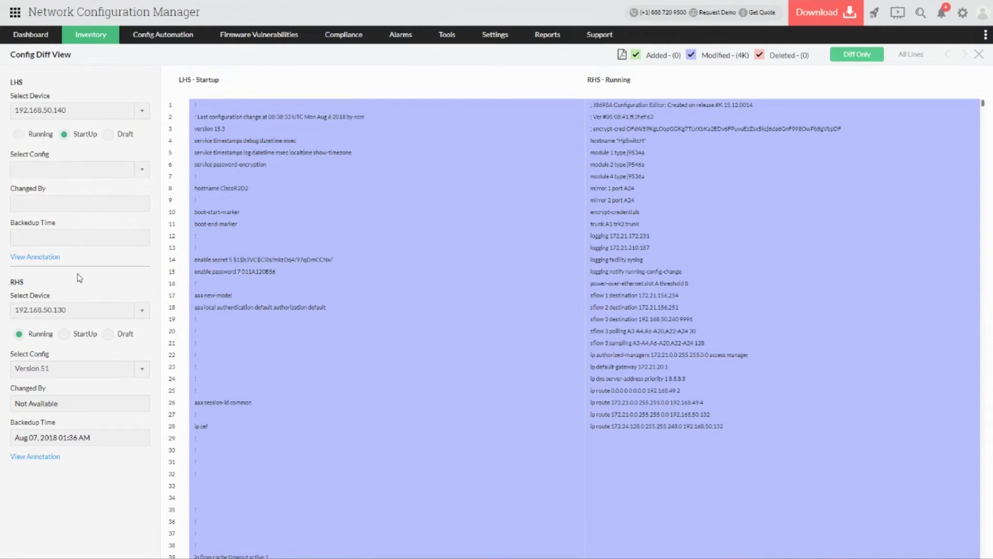
click(78, 174)
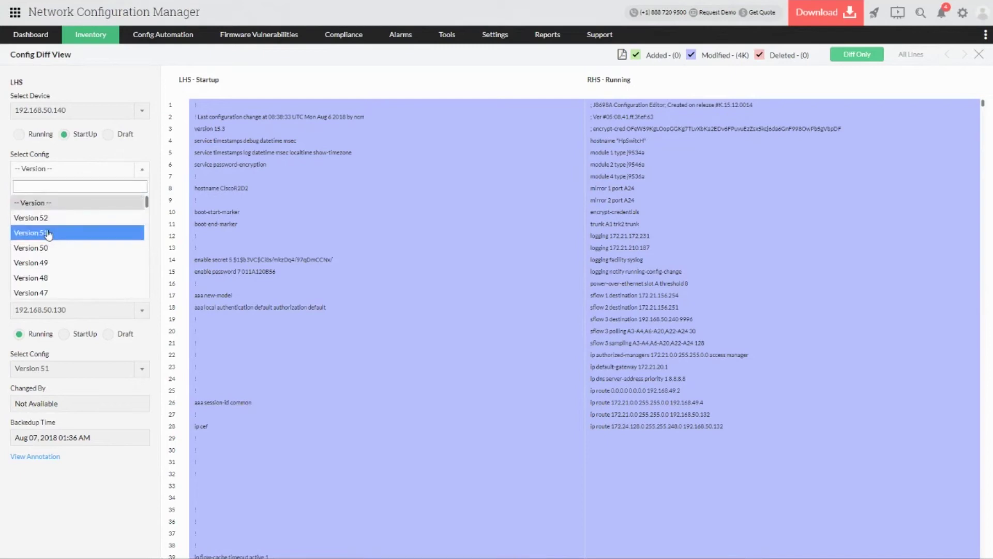
click(48, 232)
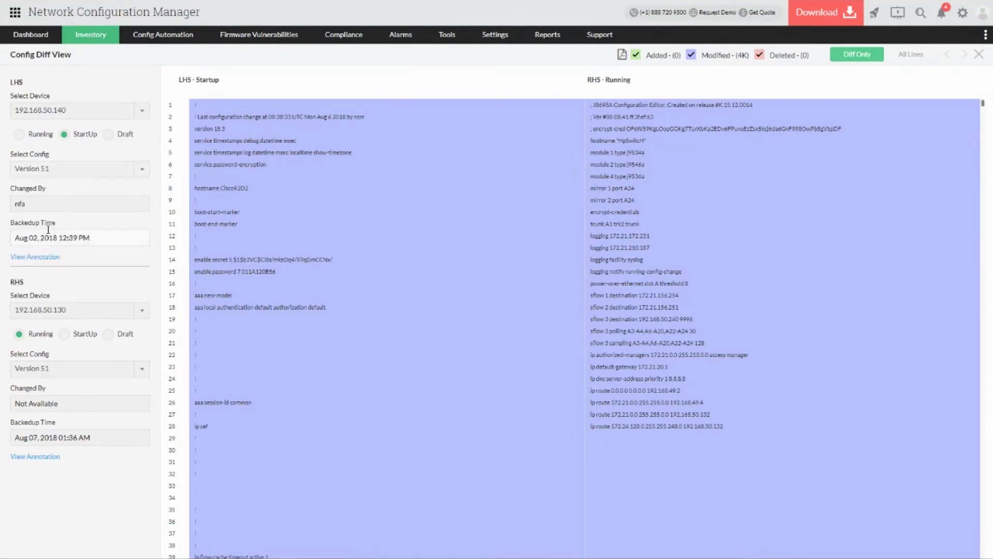
Set the RHS comparison for device 192.168.50.130 to the startup configuration, Version 35.
click(65, 335)
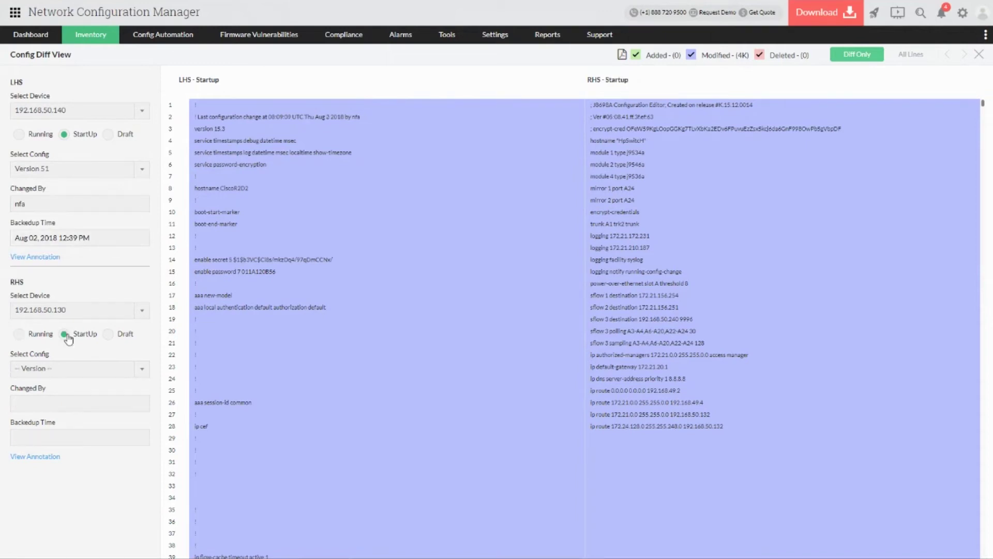
click(70, 370)
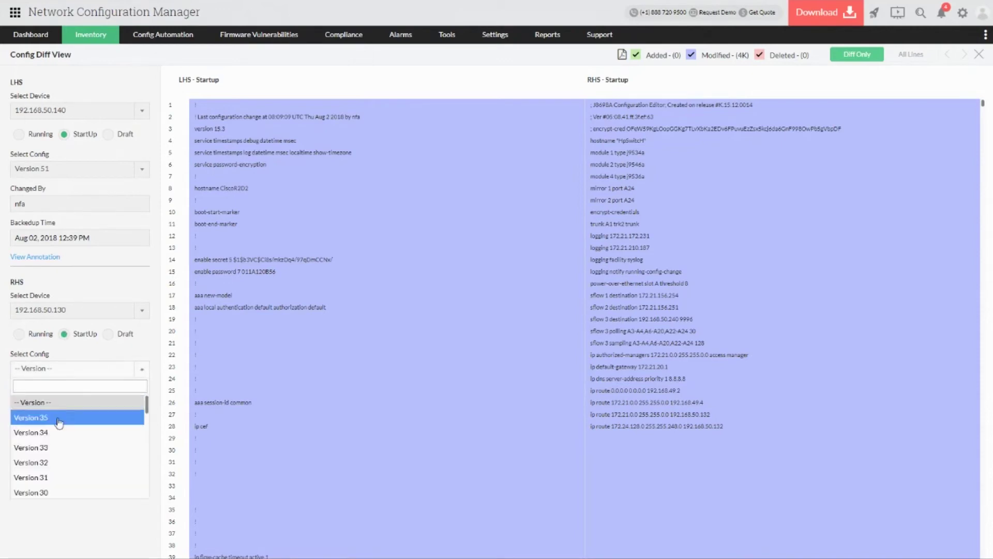
text(51)
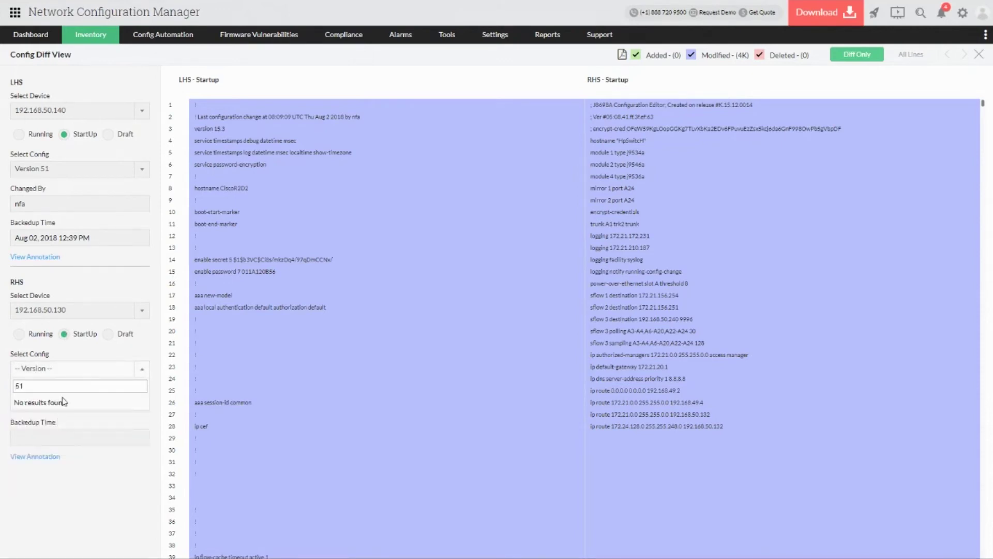
key(BackSpace)
key(BackSpace)
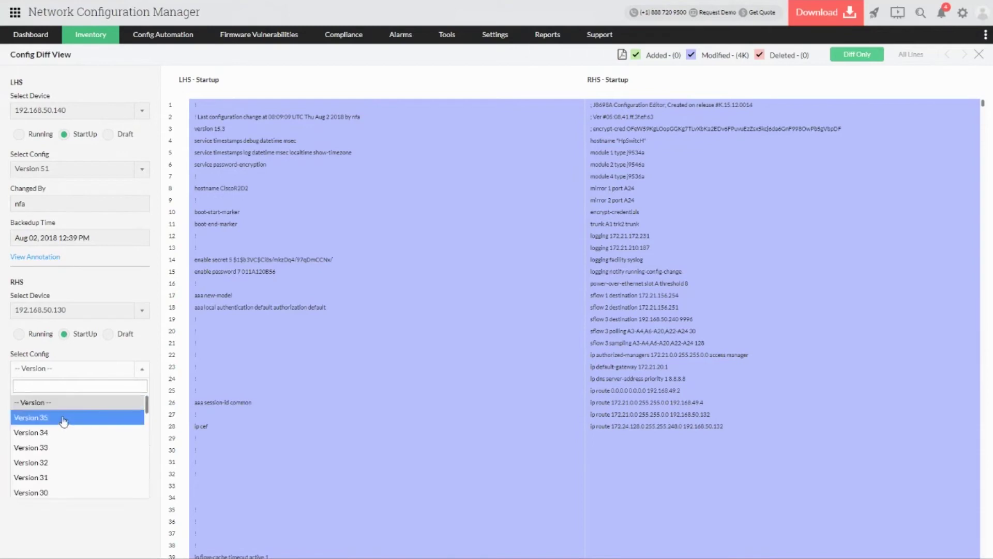
click(64, 417)
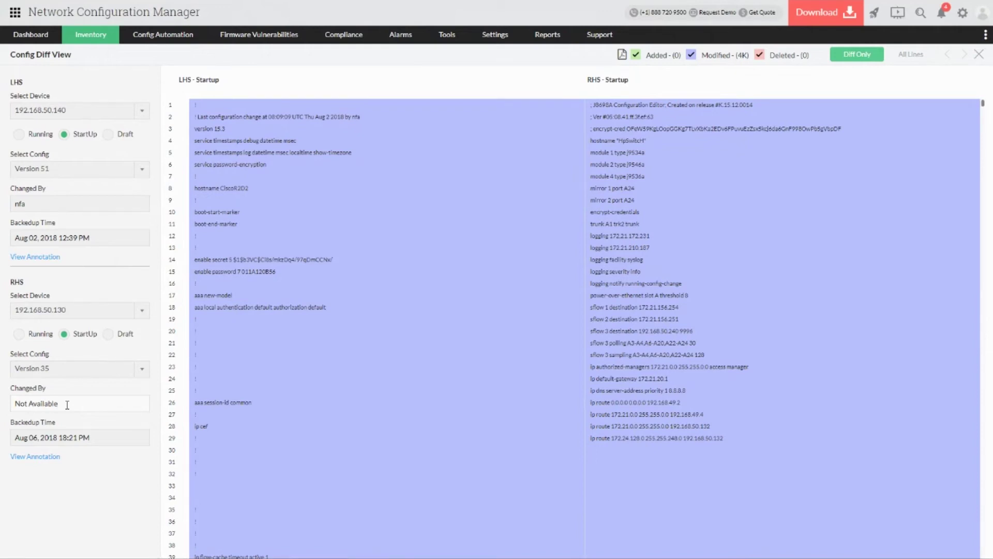
Open device 192.168.50.140's summary from the device inventory, and display the list of active alarms.
mouse_move(106, 36)
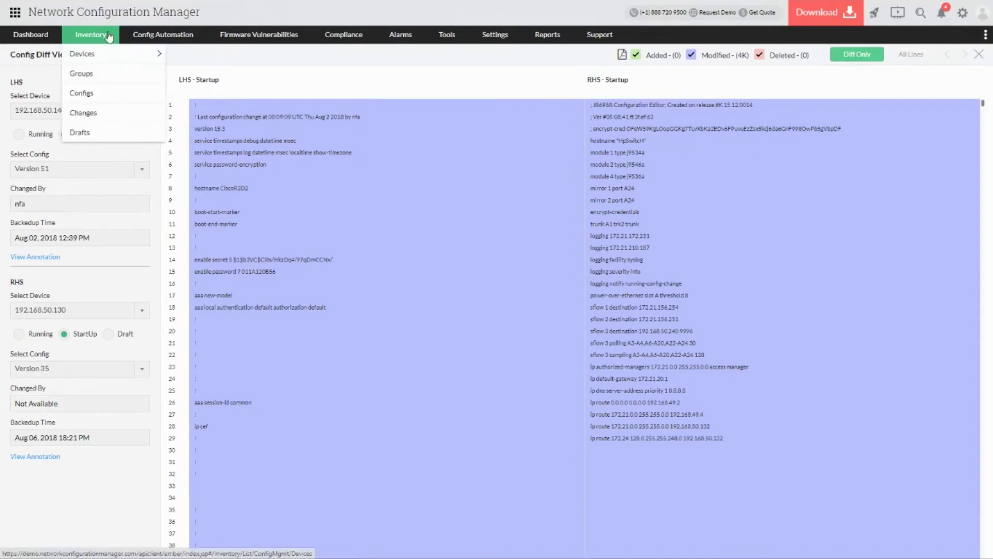
click(109, 36)
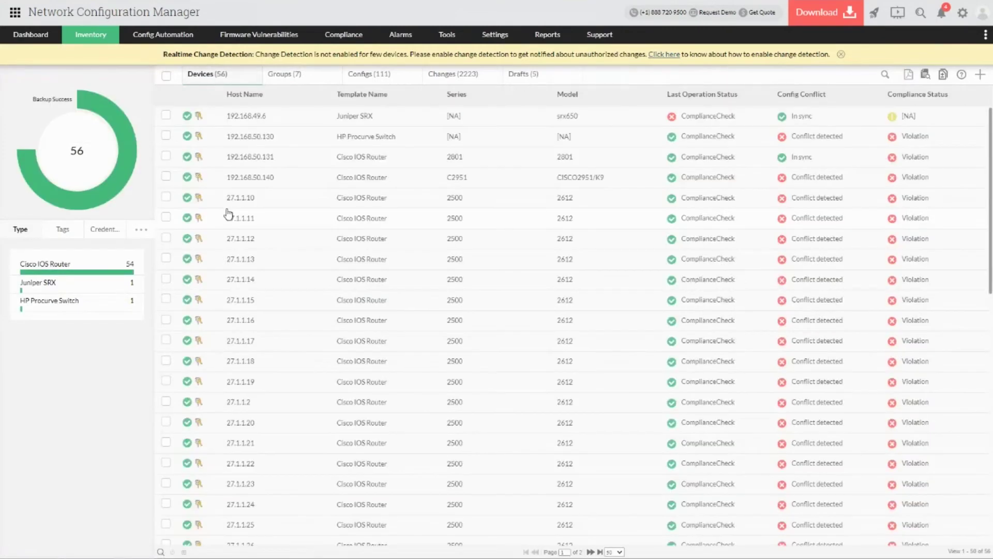
click(252, 178)
click(252, 179)
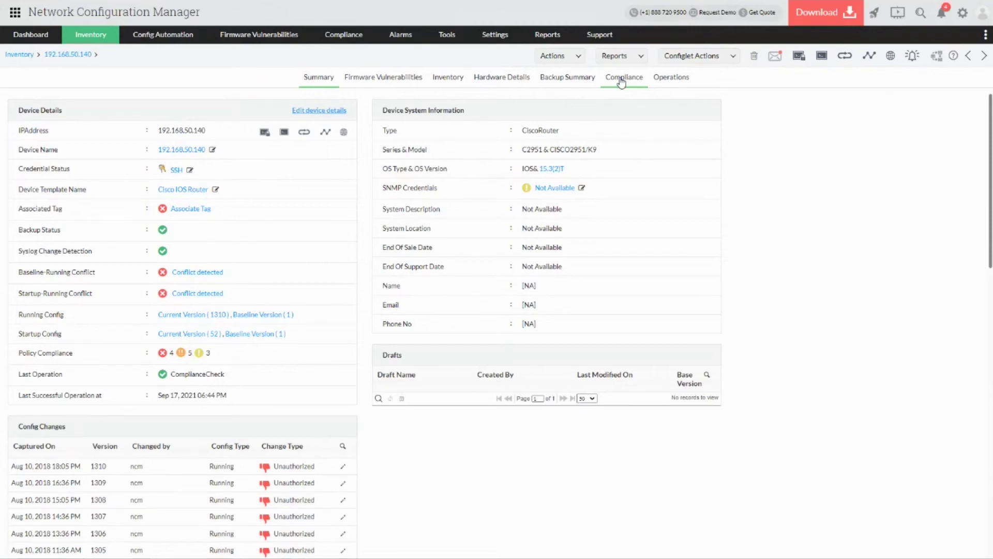
click(397, 37)
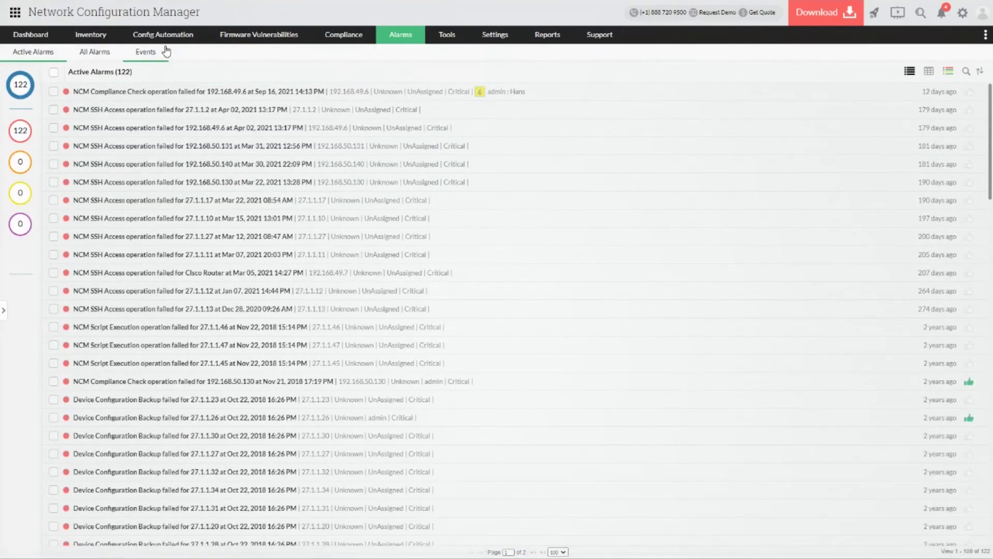
Display the CLI device templates and the CLI configlets used for configuration automation.
mouse_move(154, 42)
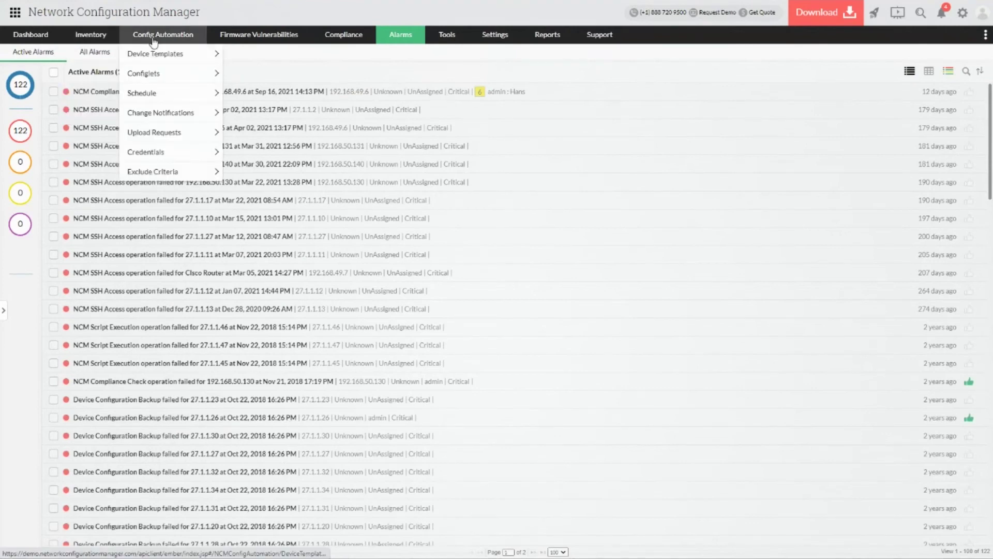
click(154, 36)
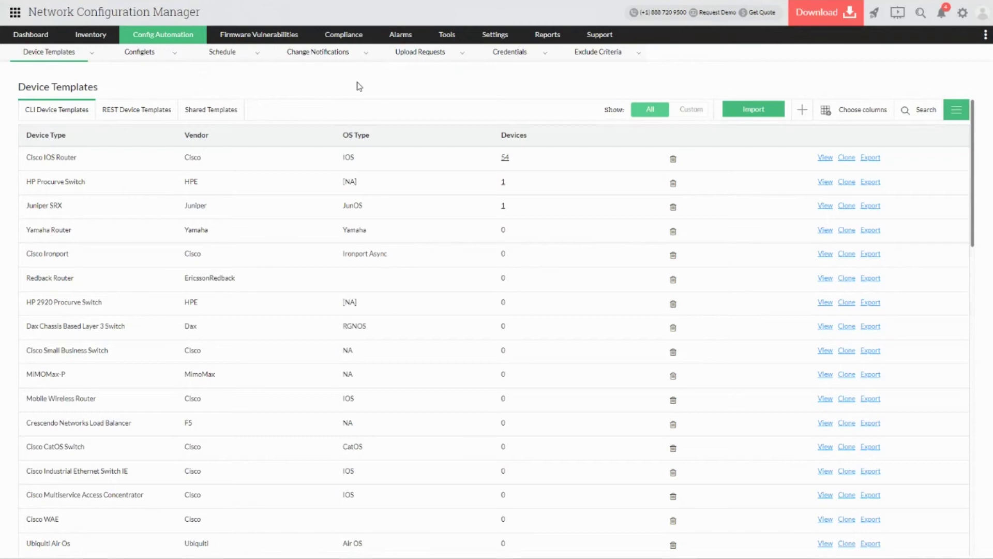
mouse_move(176, 52)
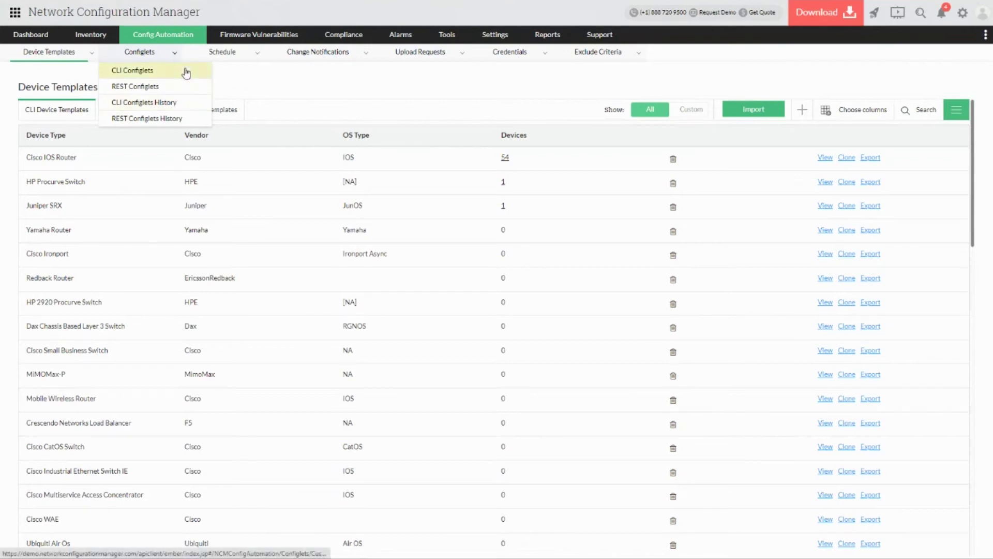
click(185, 72)
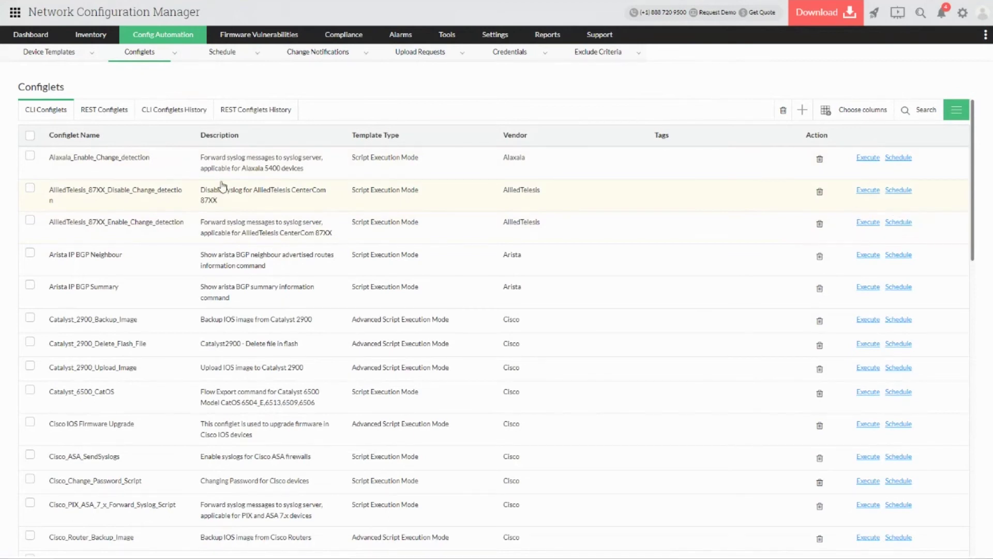
Review the firmware vulnerabilities by all vulnerabilities, exposed devices and version distribution.
mouse_move(250, 61)
mouse_move(270, 35)
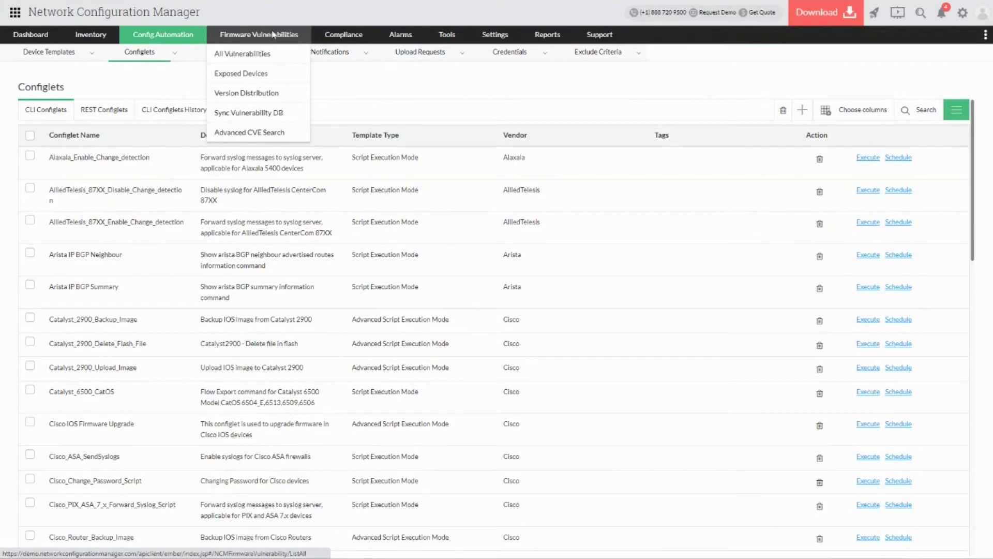
click(273, 34)
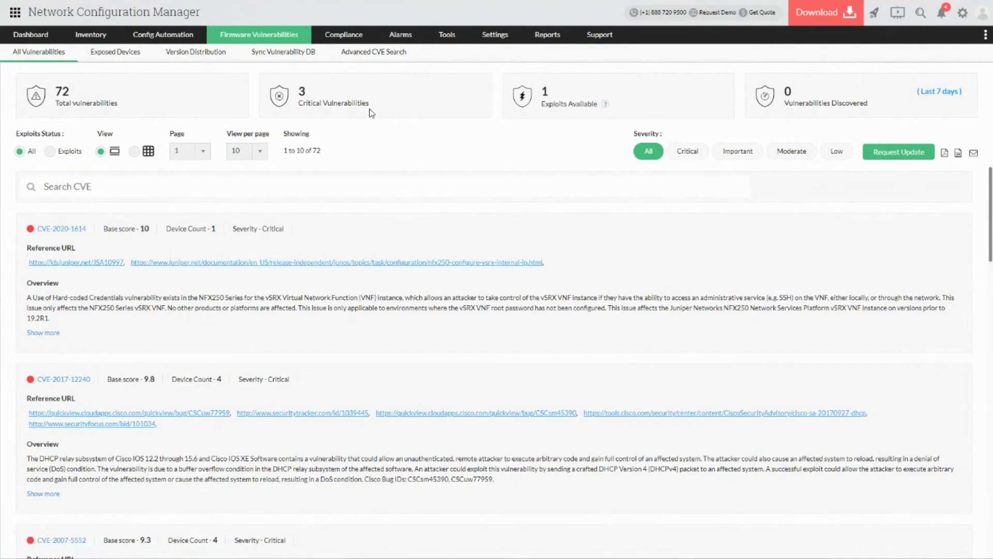
click(117, 53)
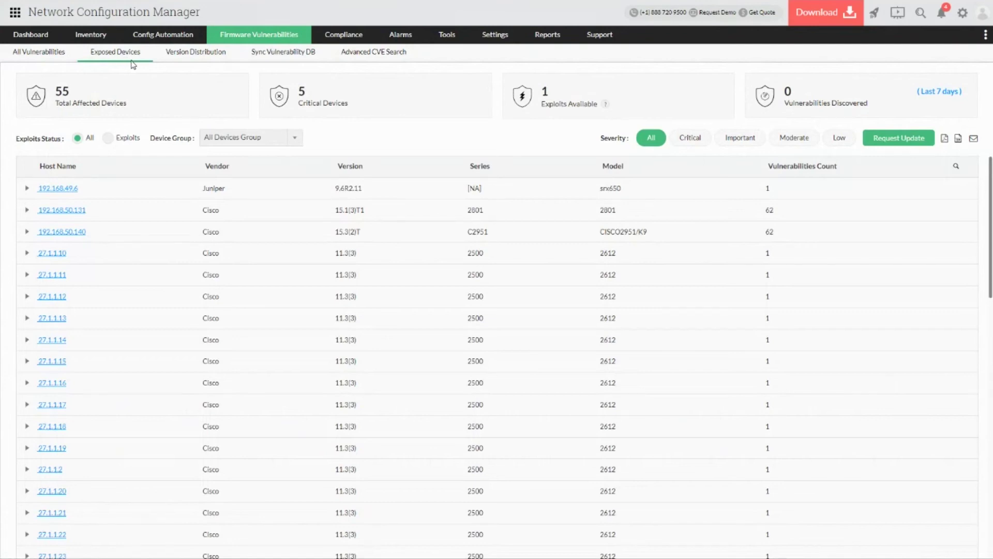
click(201, 57)
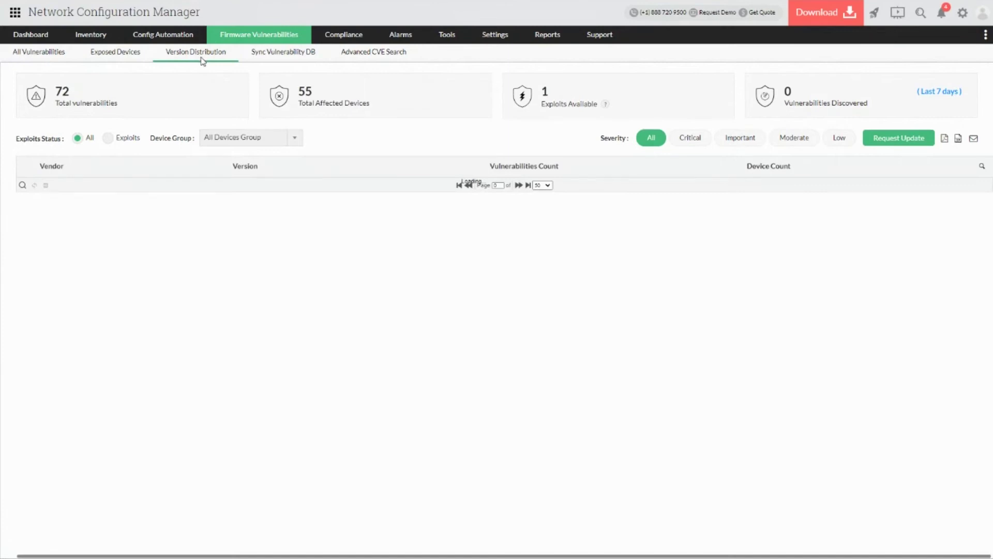
Examine the devices violating CiscoIOSPolicy in the compliance policies, and close the compliance status details.
mouse_move(350, 43)
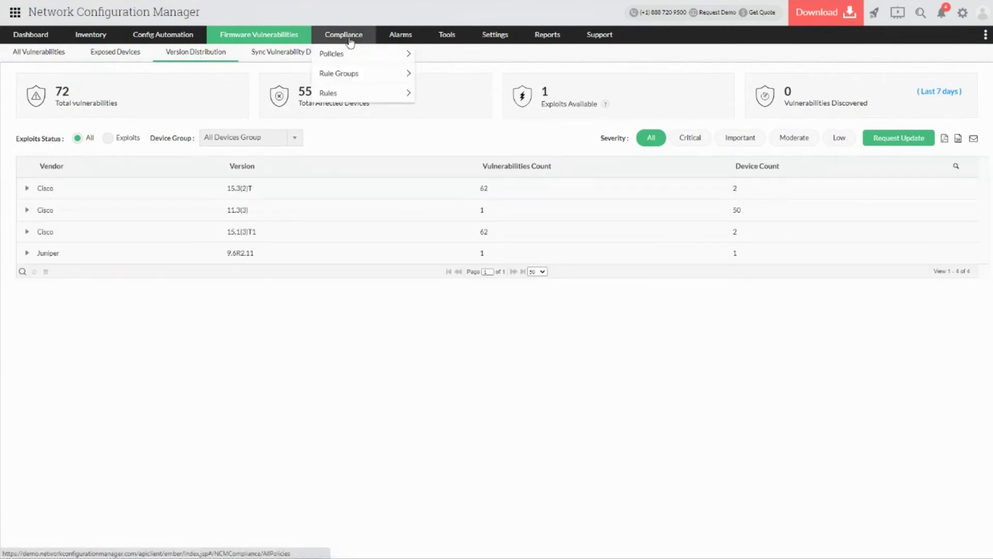
click(350, 43)
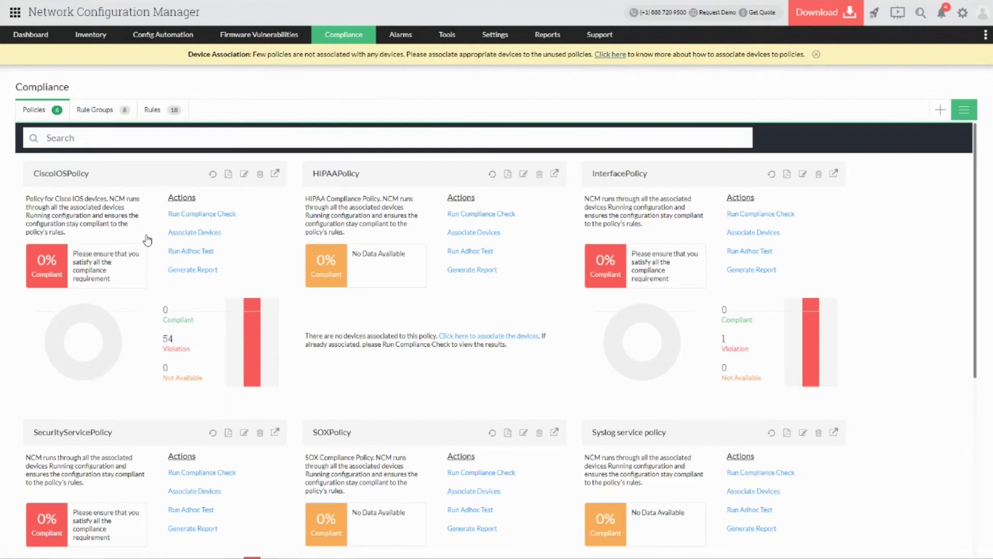
click(176, 349)
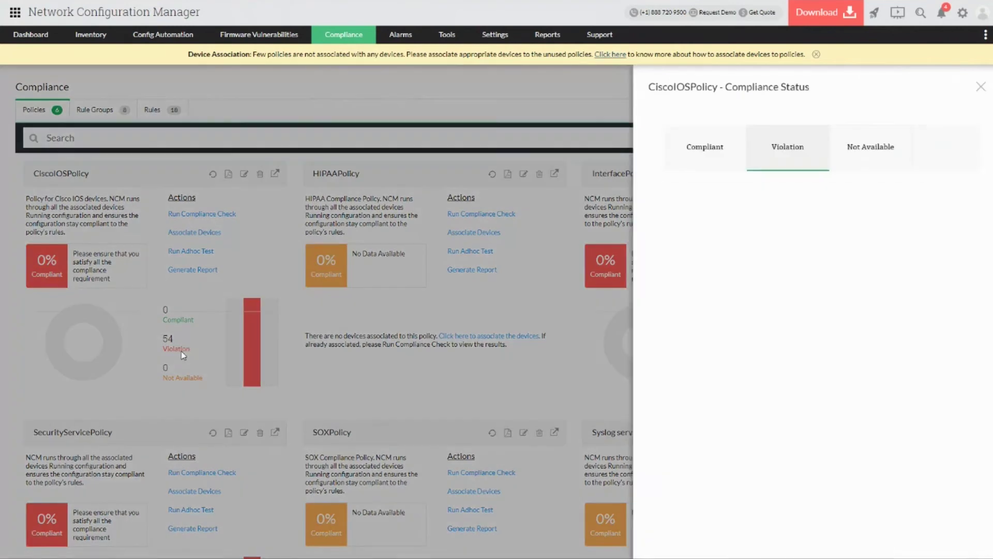
scroll(745, 332, down, 20)
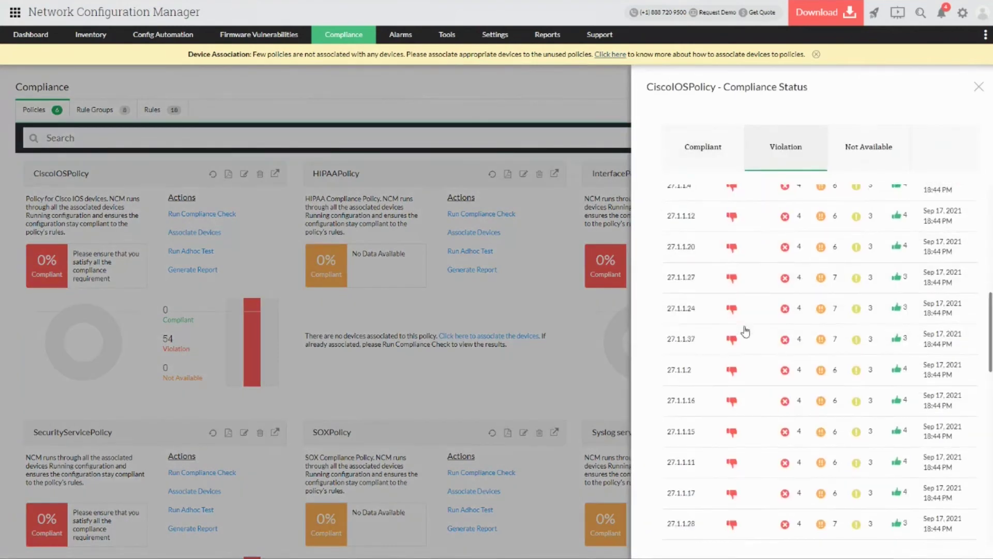
scroll(745, 331, up, 20)
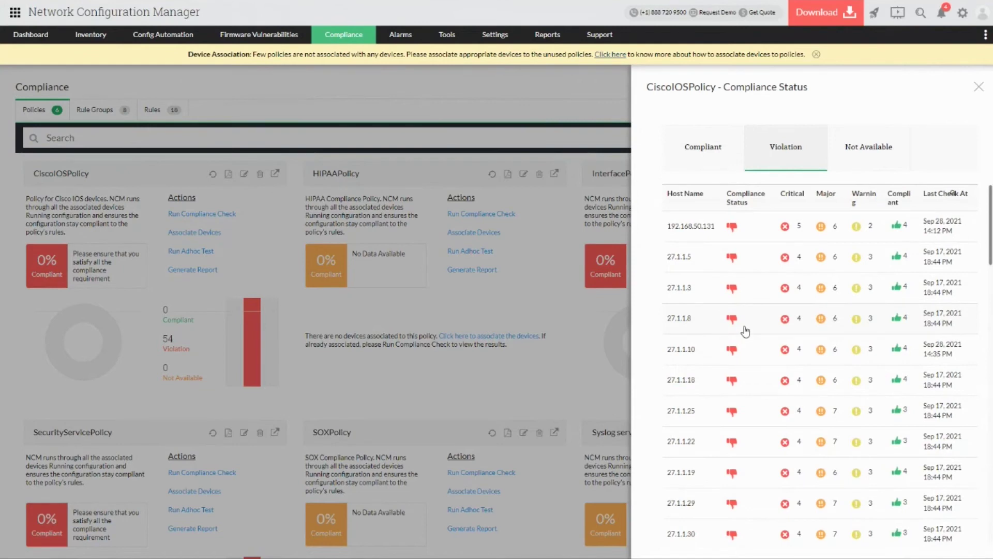
scroll(745, 332, down, 20)
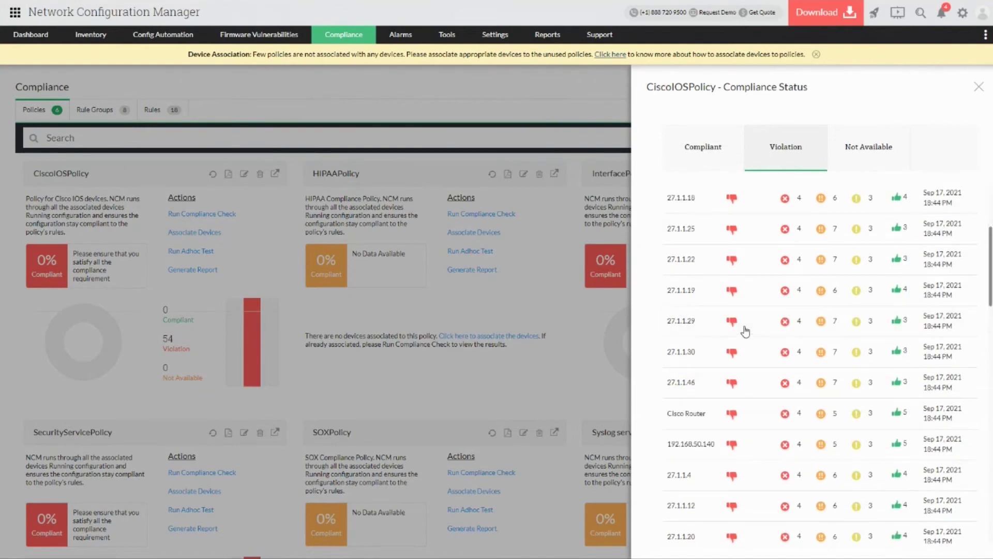
scroll(745, 332, up, 20)
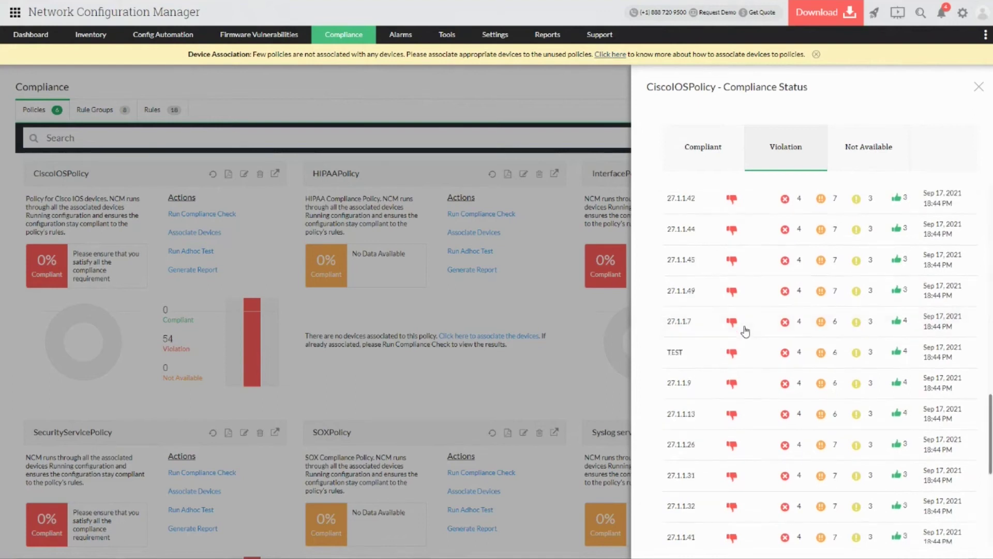
scroll(745, 332, down, 20)
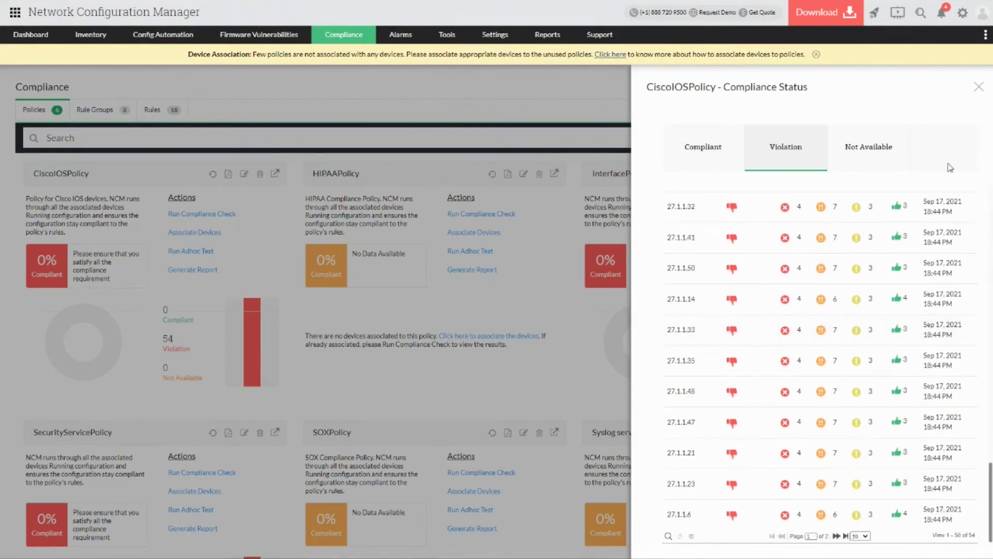
click(979, 87)
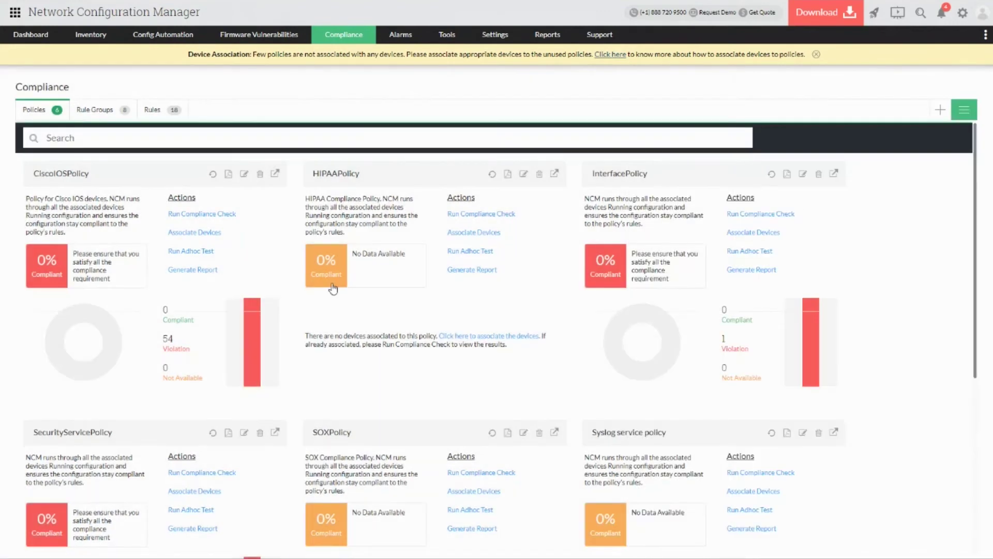
Review the compliance rule groups and rules, and return to the compliance policies.
click(100, 111)
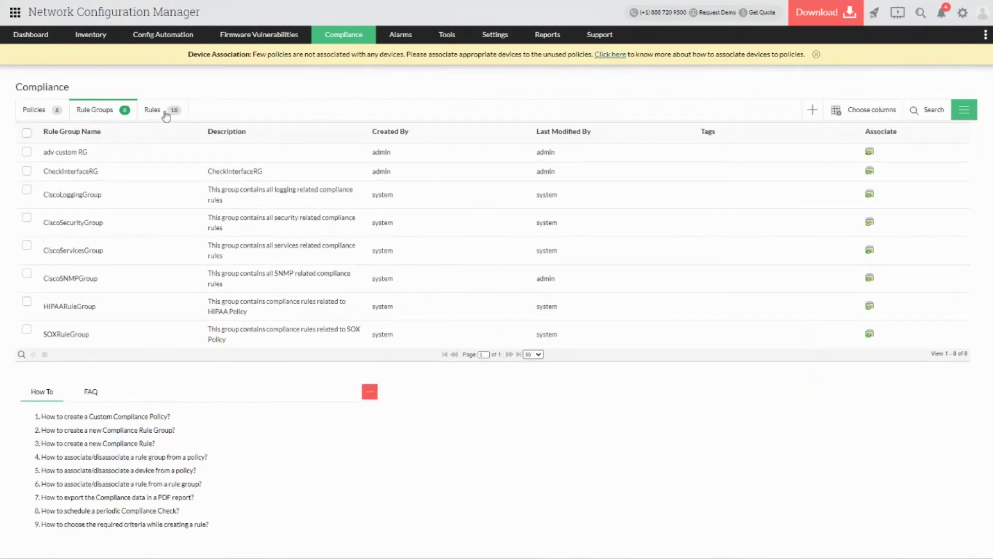
click(166, 115)
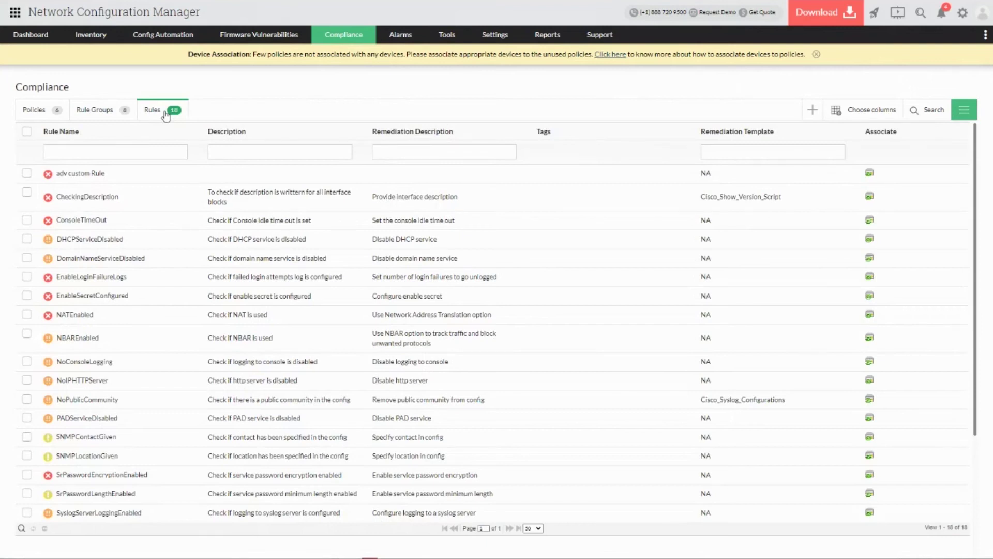
click(96, 111)
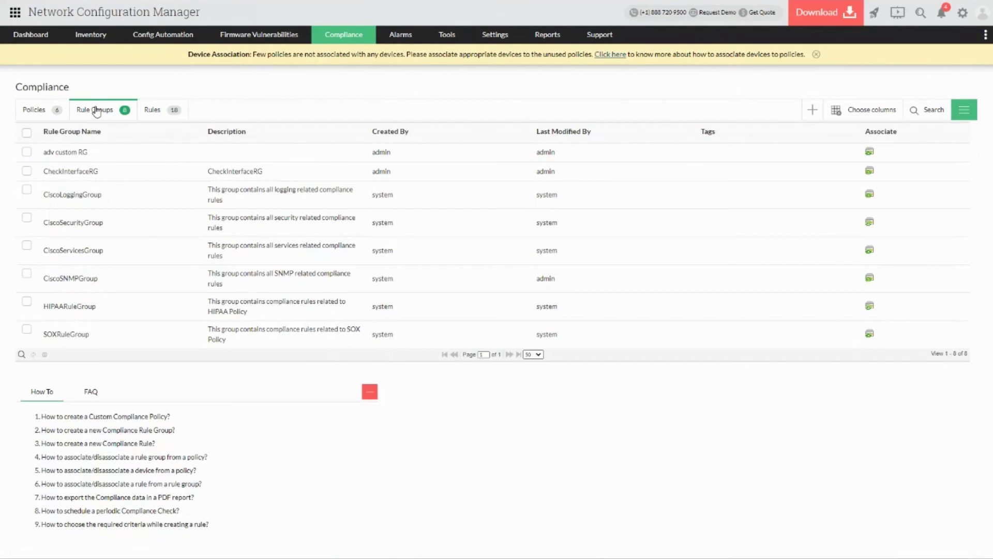
click(44, 110)
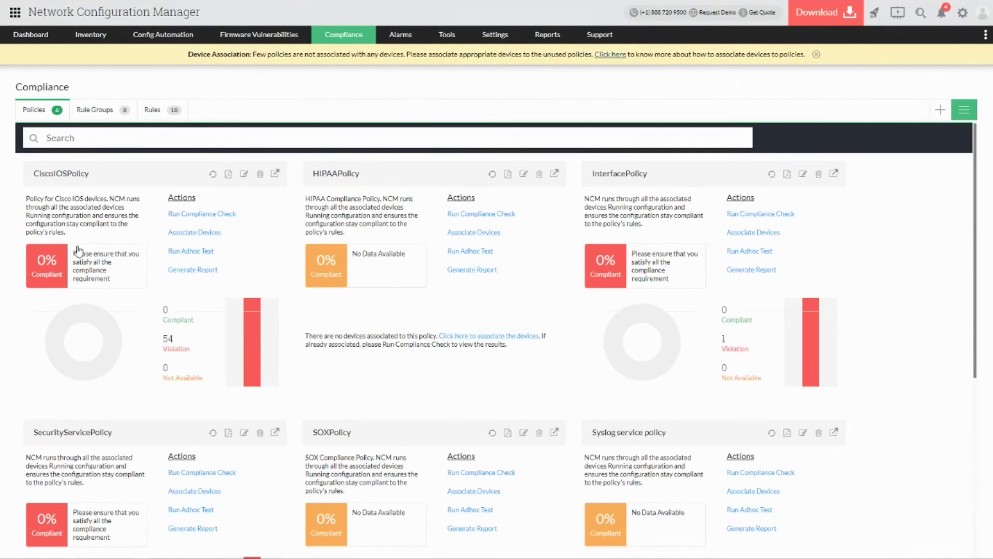
Display the overview of available reports and the overview of available settings.
click(550, 43)
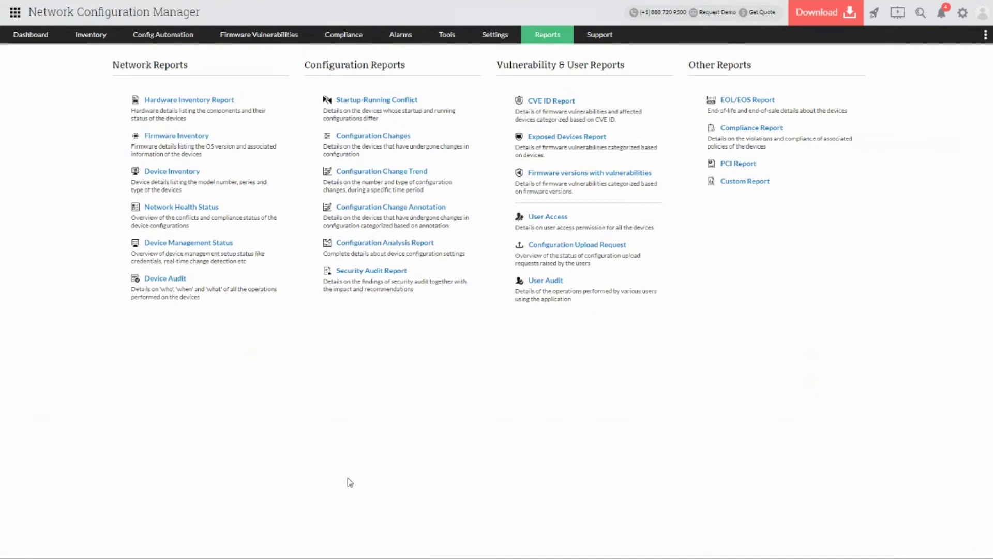
click(491, 34)
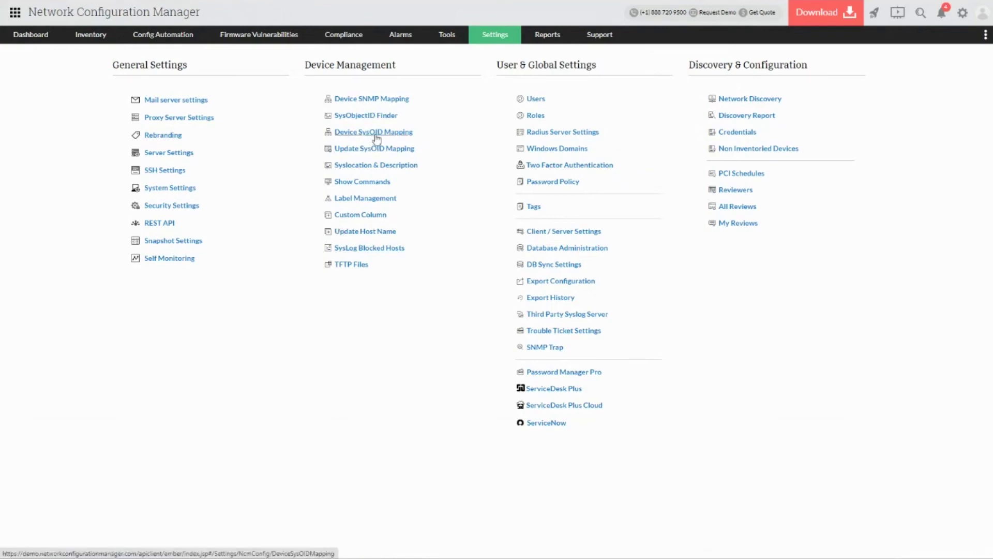
Review the Show Commands, Label Management and Custom Column pages of the device management settings.
click(372, 182)
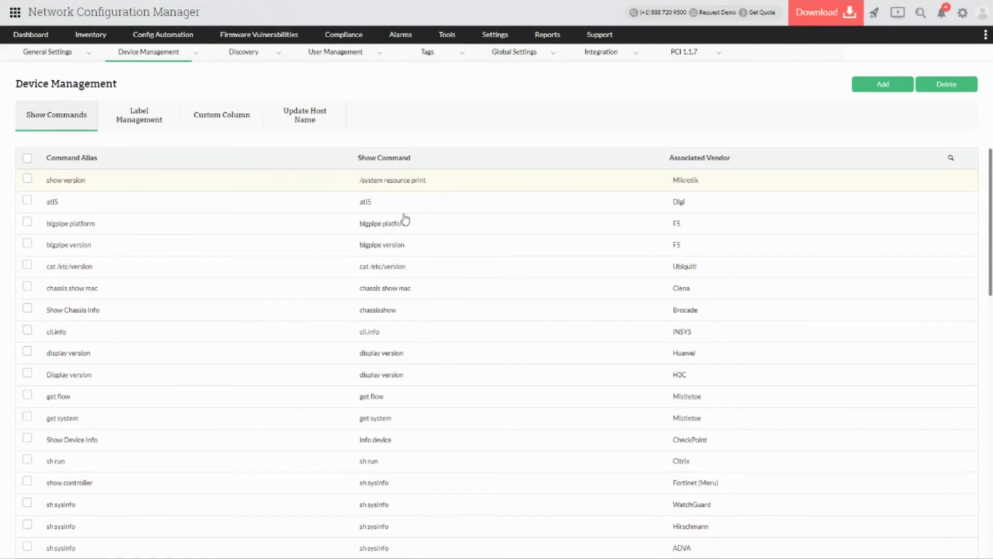
scroll(417, 281, down, 10)
scroll(417, 281, up, 10)
click(169, 119)
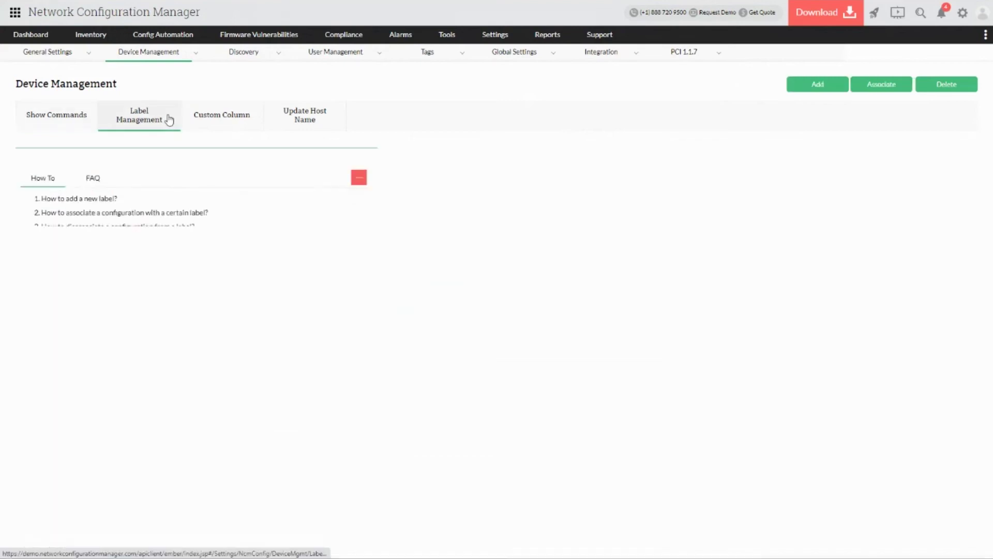
click(246, 107)
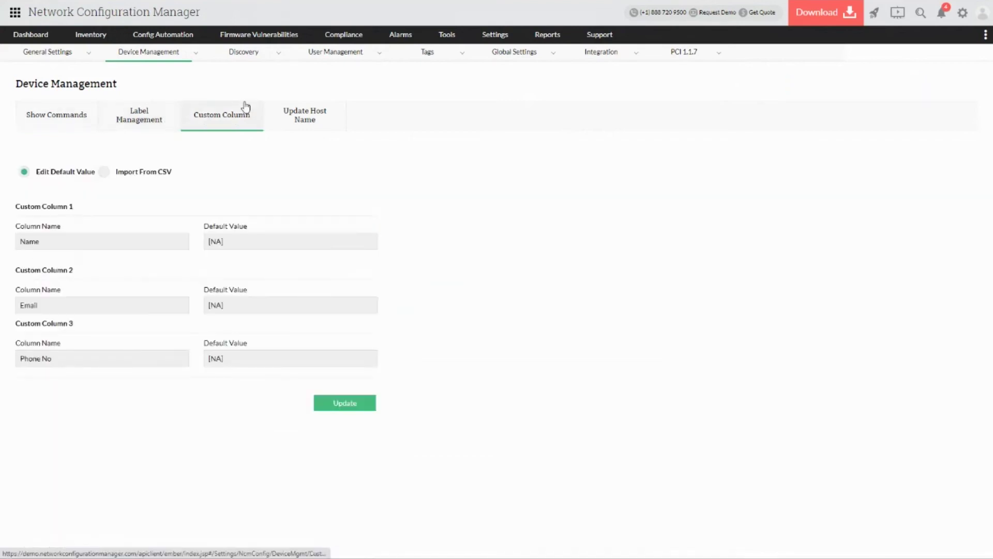
View the Update Host Name and Custom Column pages in the device management settings, and return to the reports overview.
click(306, 117)
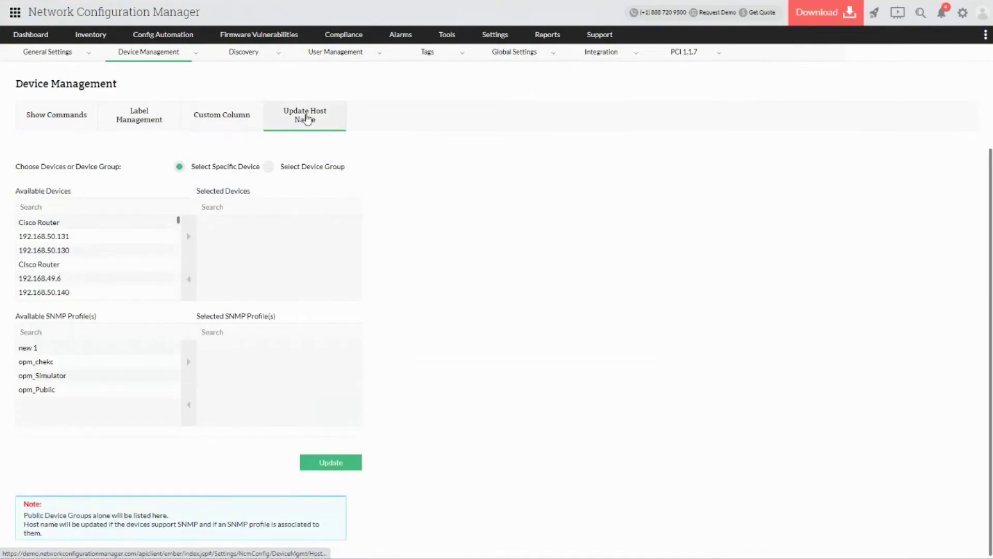
click(231, 128)
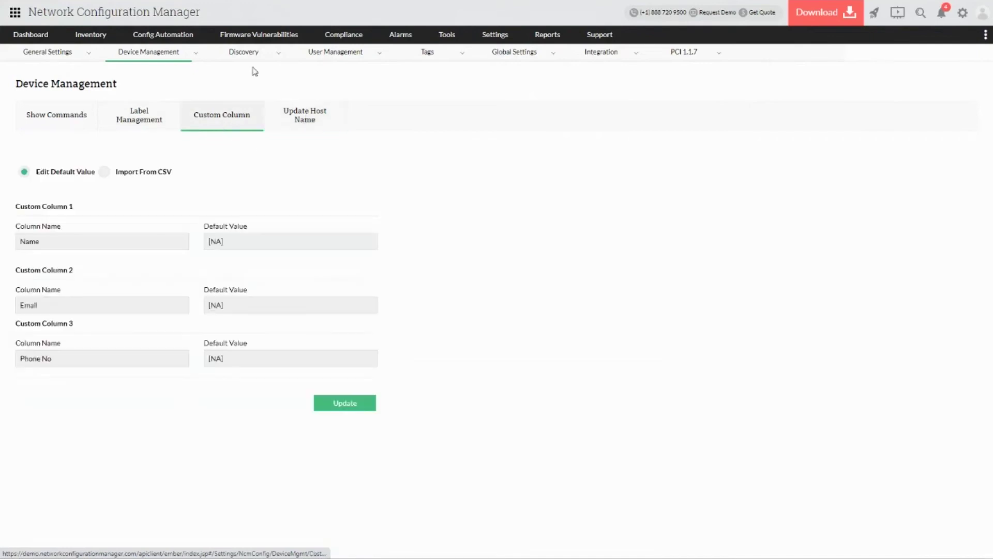
mouse_move(337, 62)
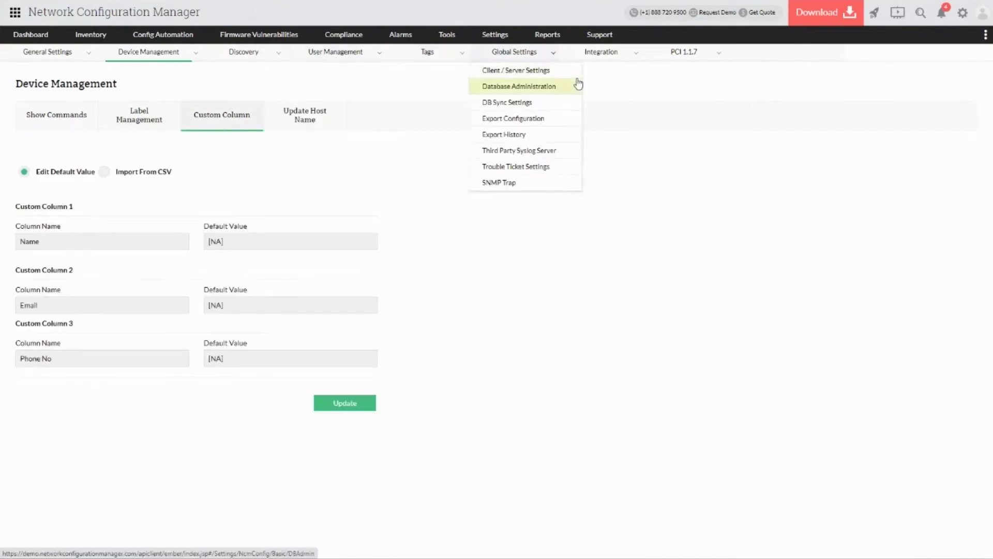
mouse_move(548, 34)
click(561, 139)
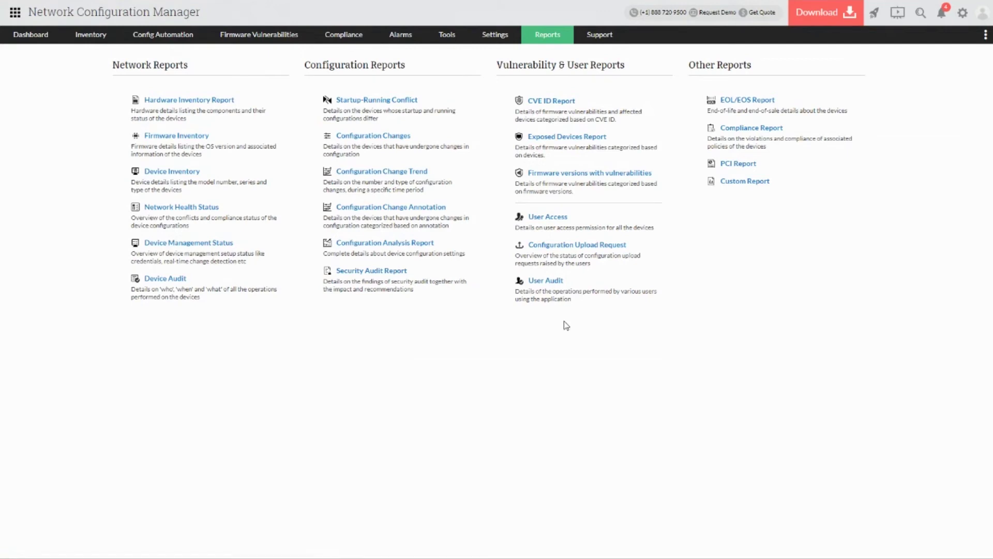
Switch to the Zoho Show presentation and advance from Config Management to the Firewall Log Analysis slide, revealing its description.
key(super+Tab)
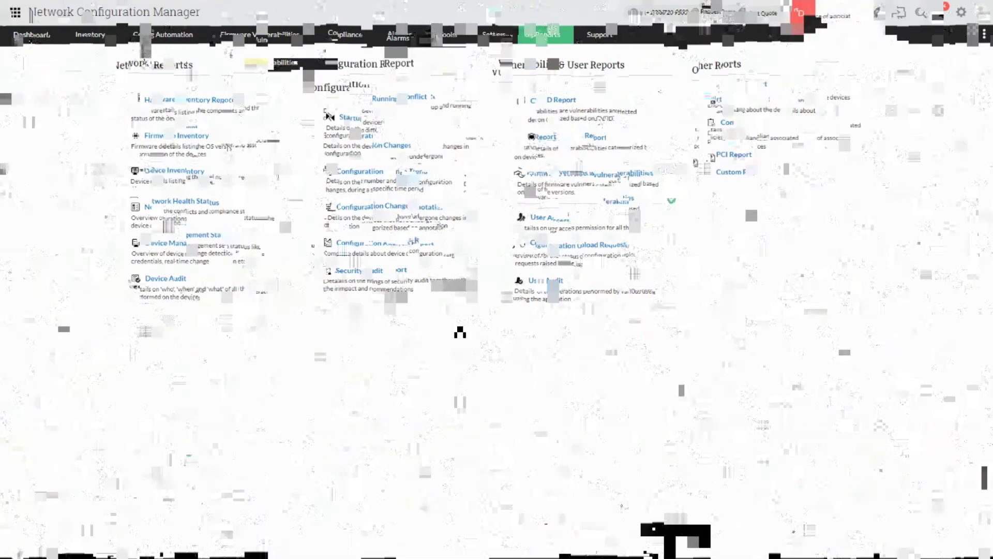
click(427, 166)
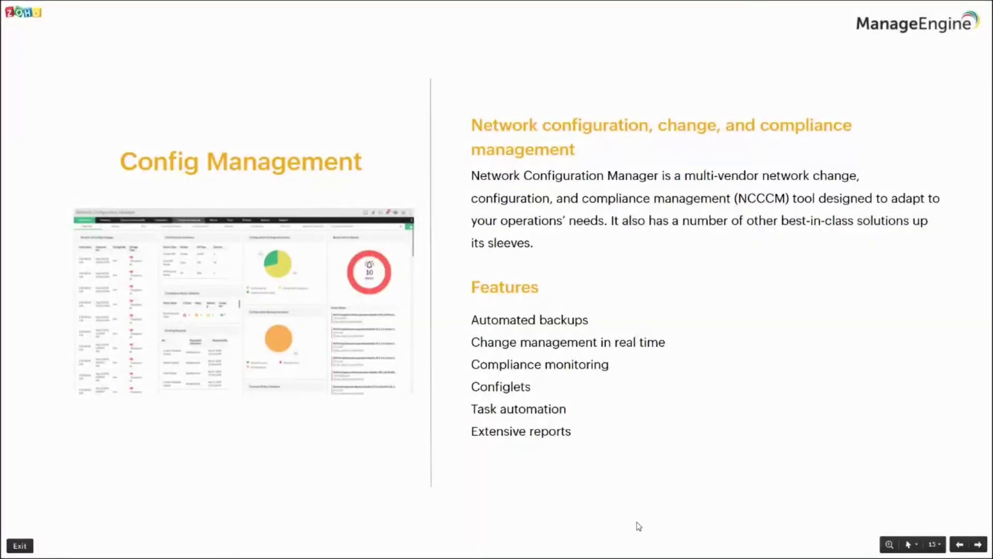
key(Right)
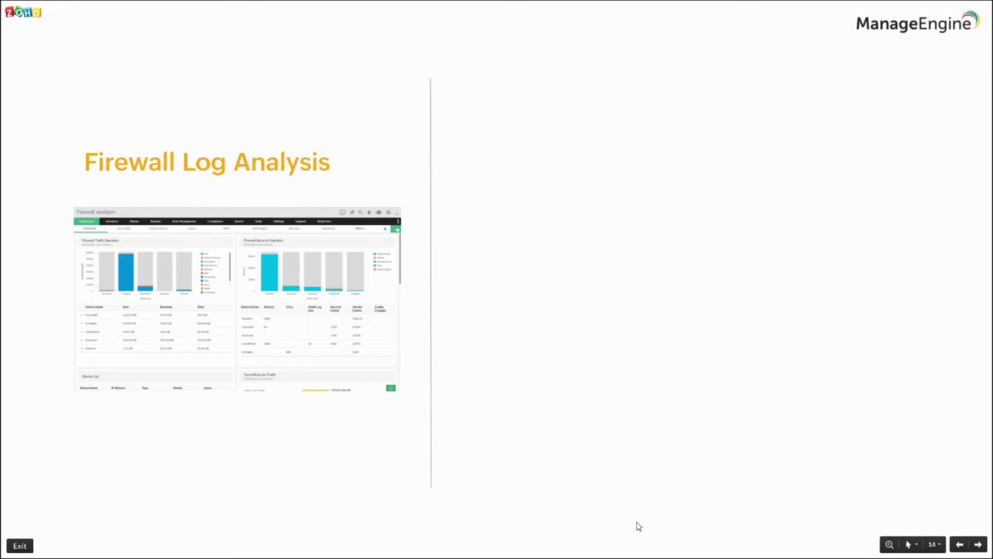
click(529, 416)
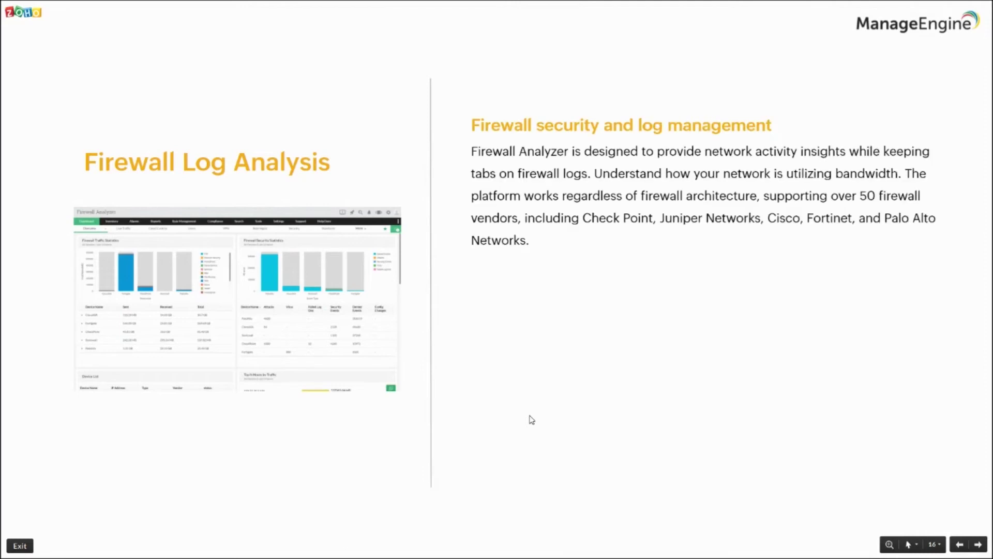
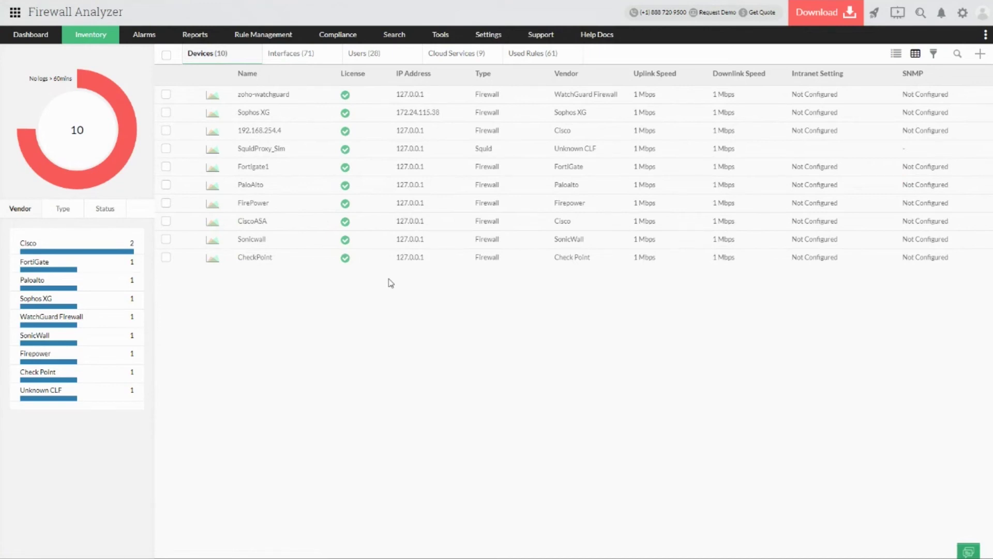
Open the PaloAlto firewall's details, set the time range to 90 days, and check its bandwidth before returning to the device inventory.
click(257, 187)
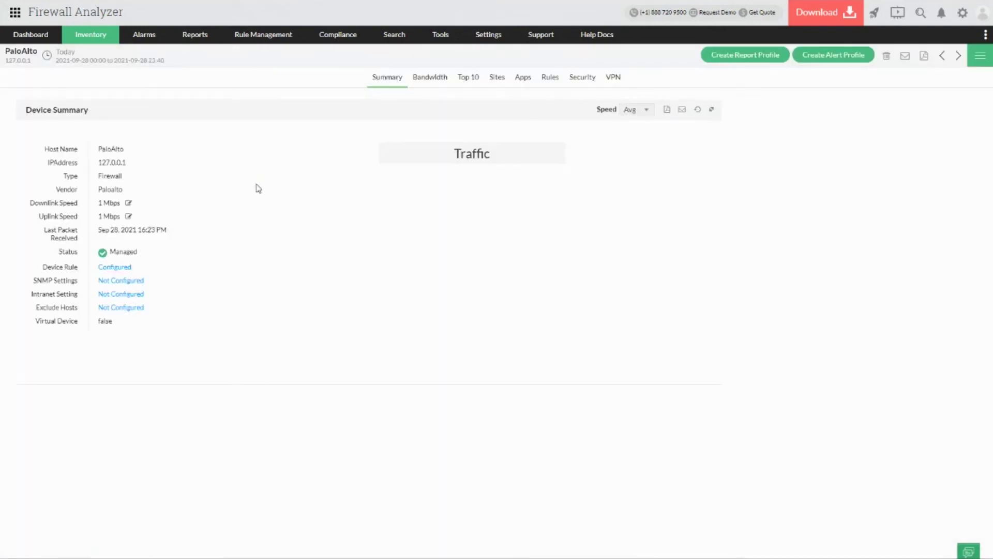
click(47, 55)
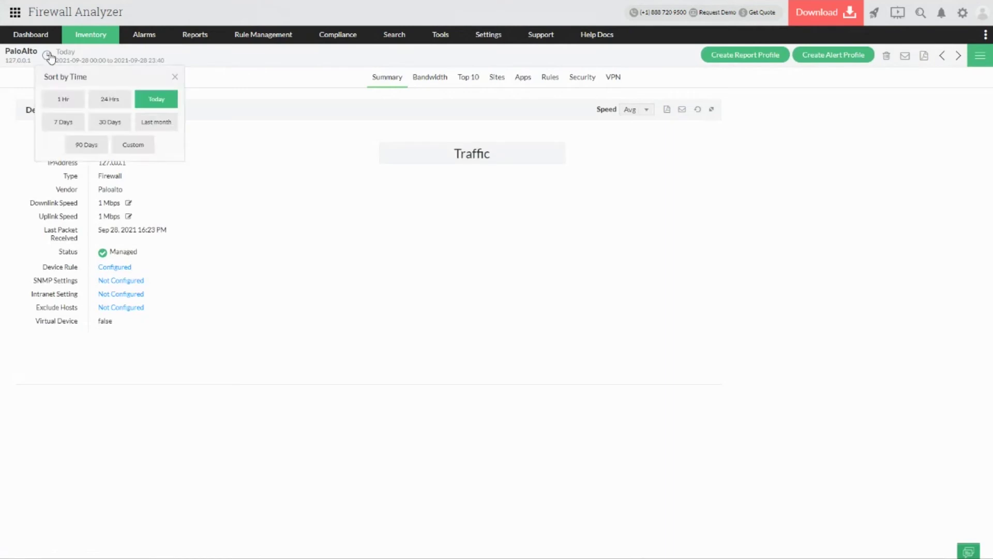
click(86, 145)
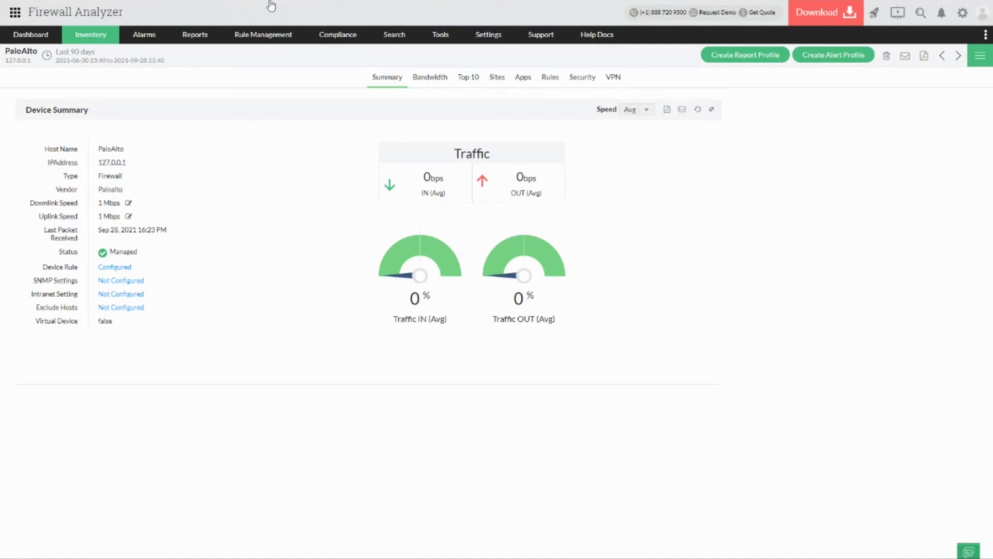
click(423, 84)
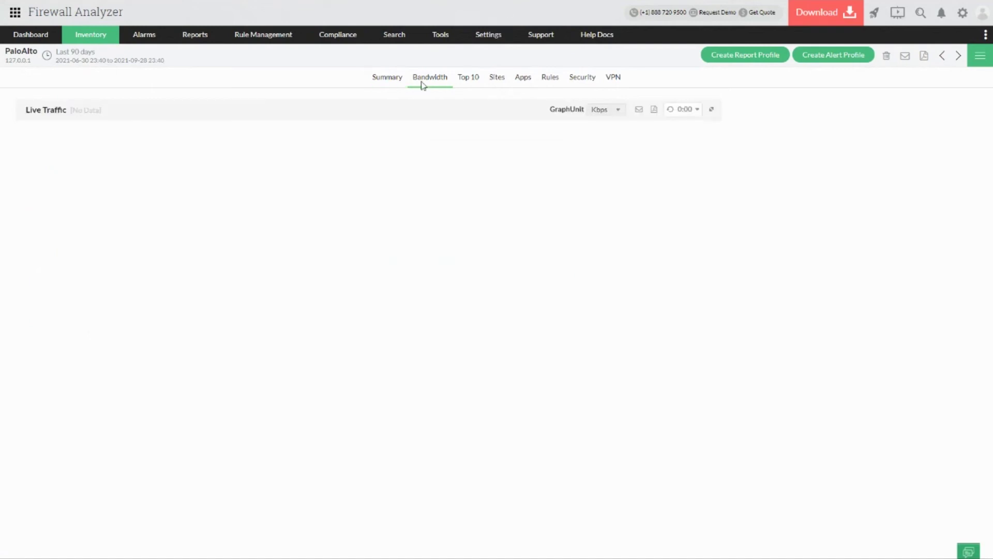
mouse_move(103, 42)
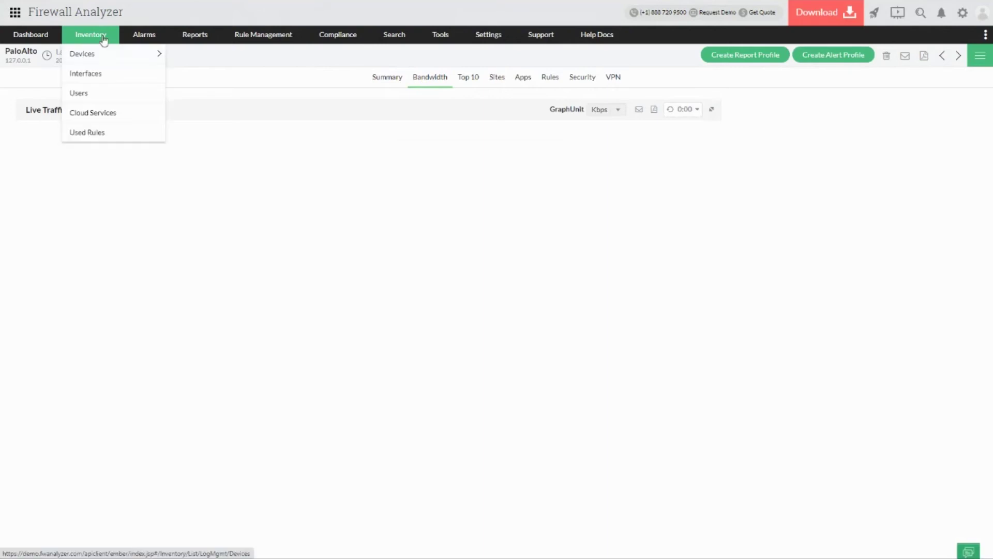
mouse_move(92, 58)
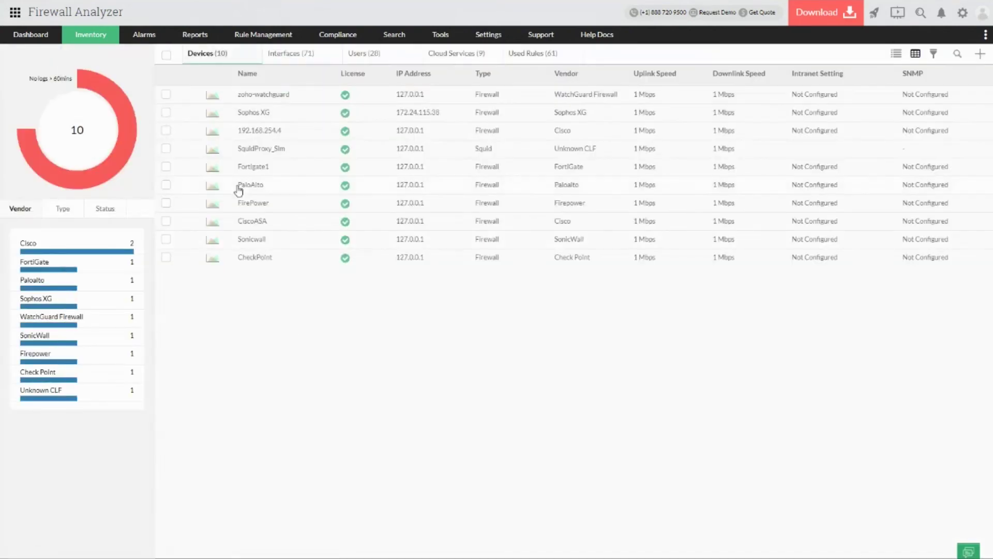
Check the Fortigate1 firewall's summary, available time ranges and bandwidth, and return to the device inventory.
click(254, 168)
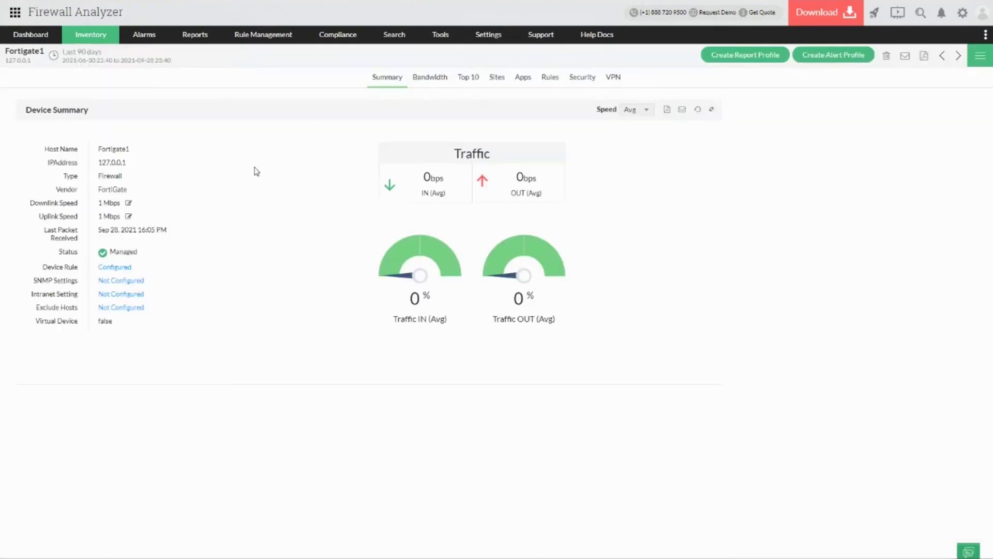
click(54, 55)
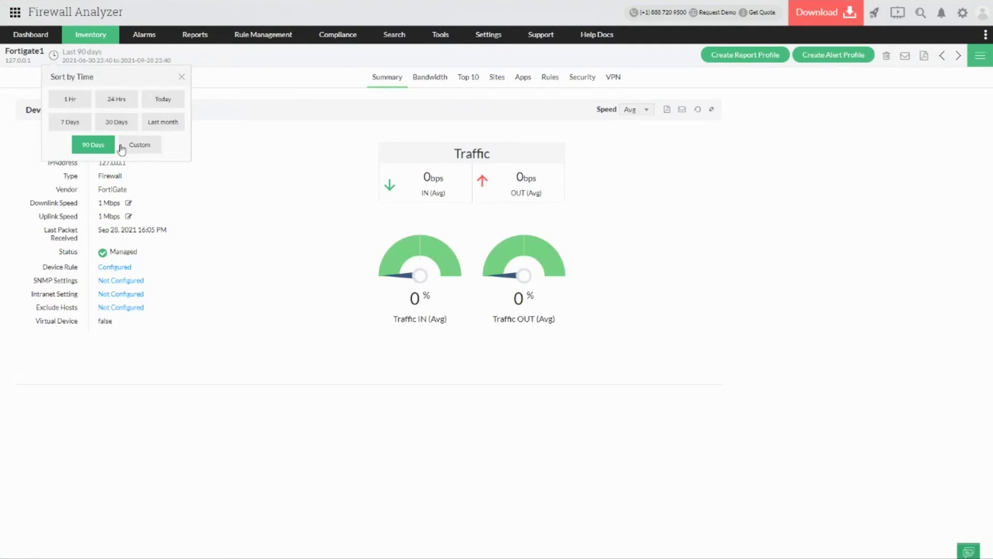
click(421, 79)
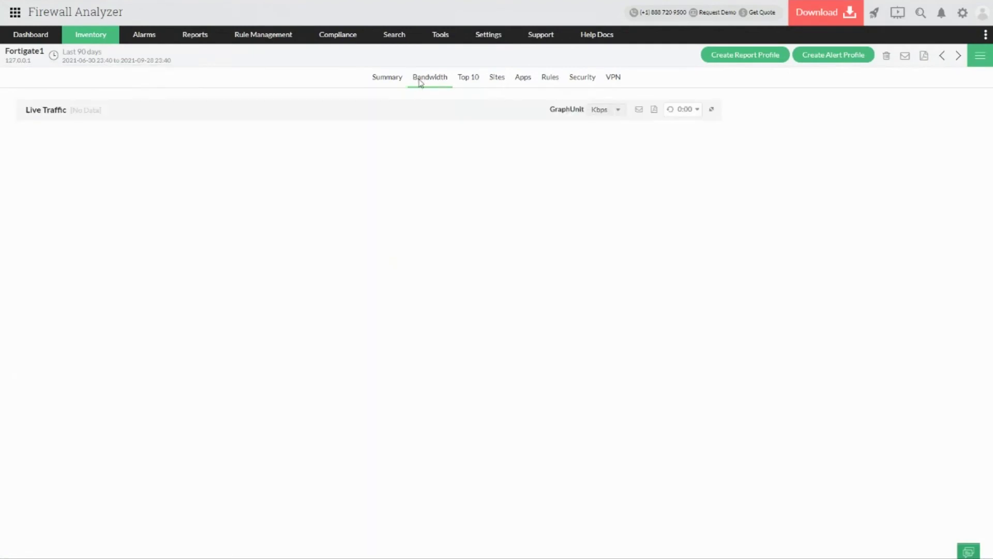
mouse_move(96, 41)
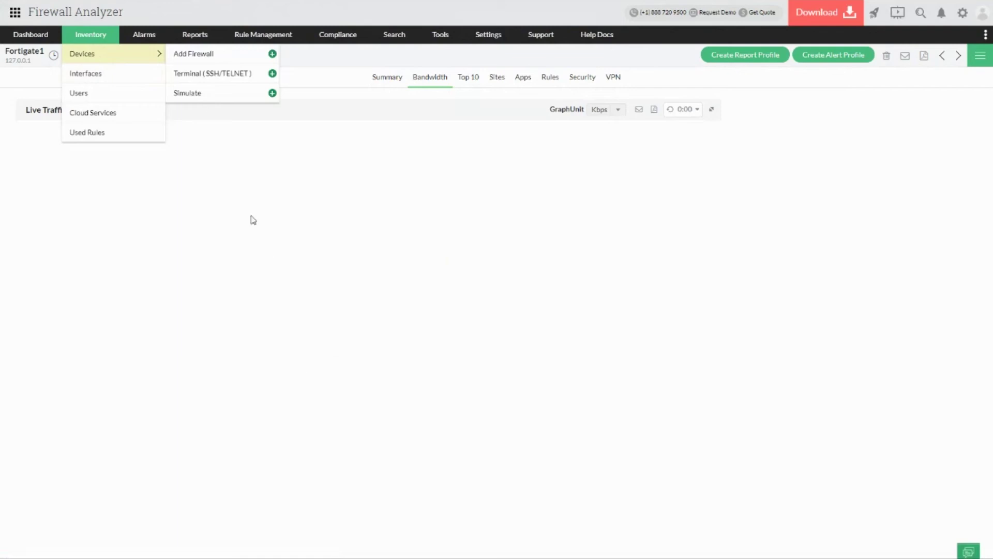
click(87, 67)
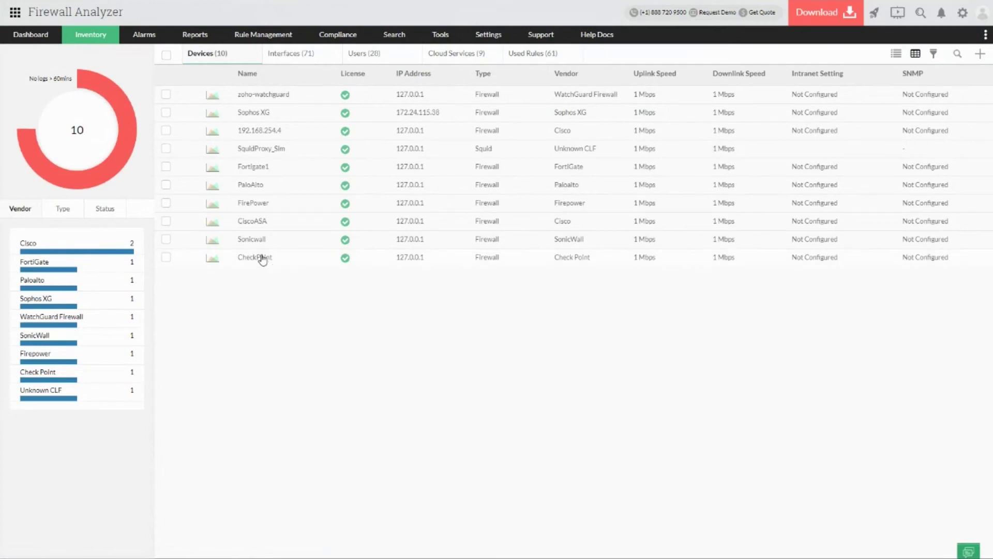
Switch to OpManager Plus, try to open its Firewall Log Analysis page, and switch back to Firewall Analyzer.
key(super+Tab)
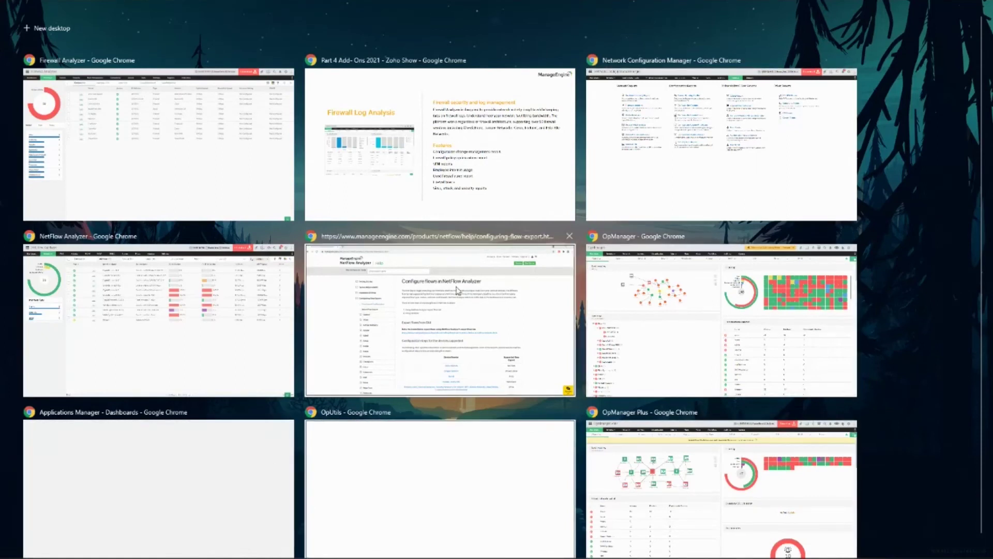
click(668, 493)
mouse_move(147, 37)
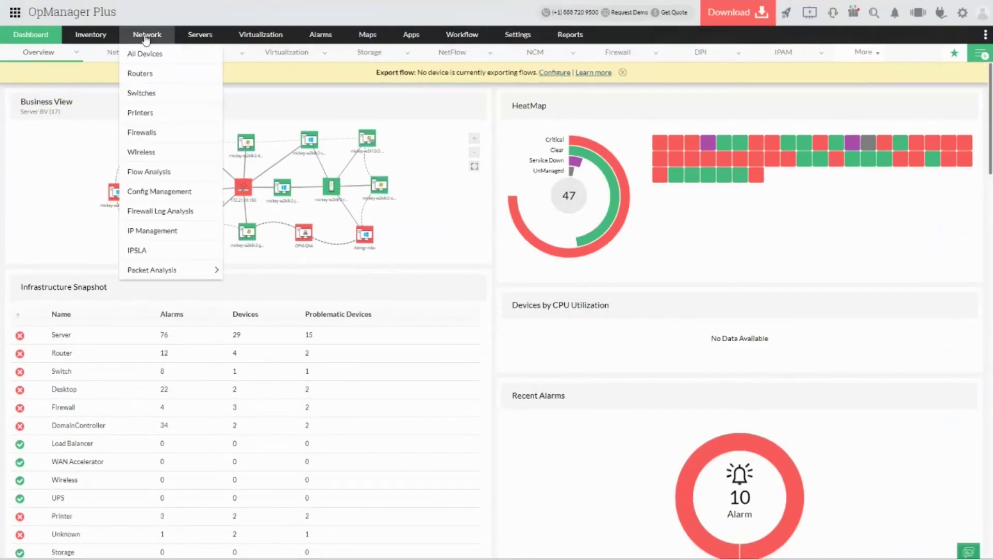
click(162, 214)
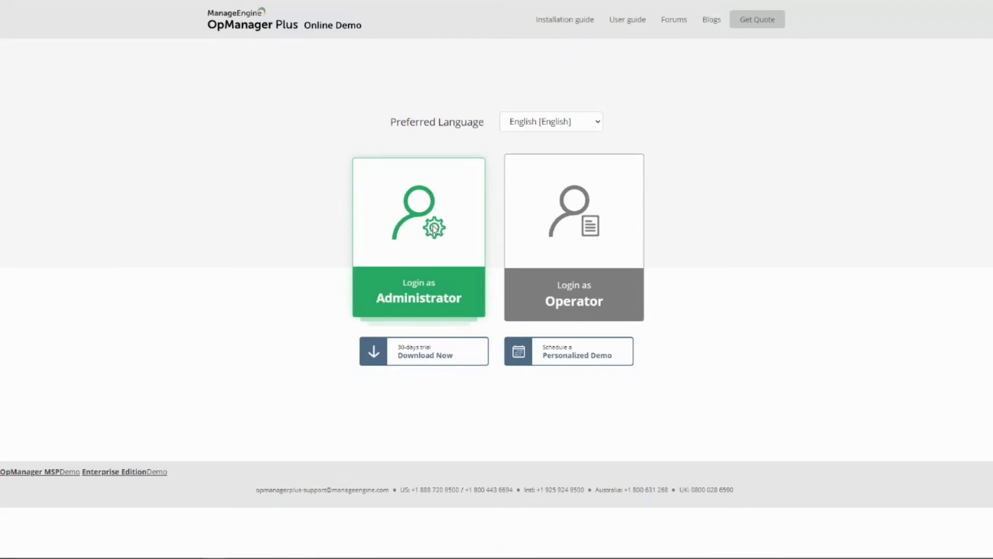
key(super+Tab)
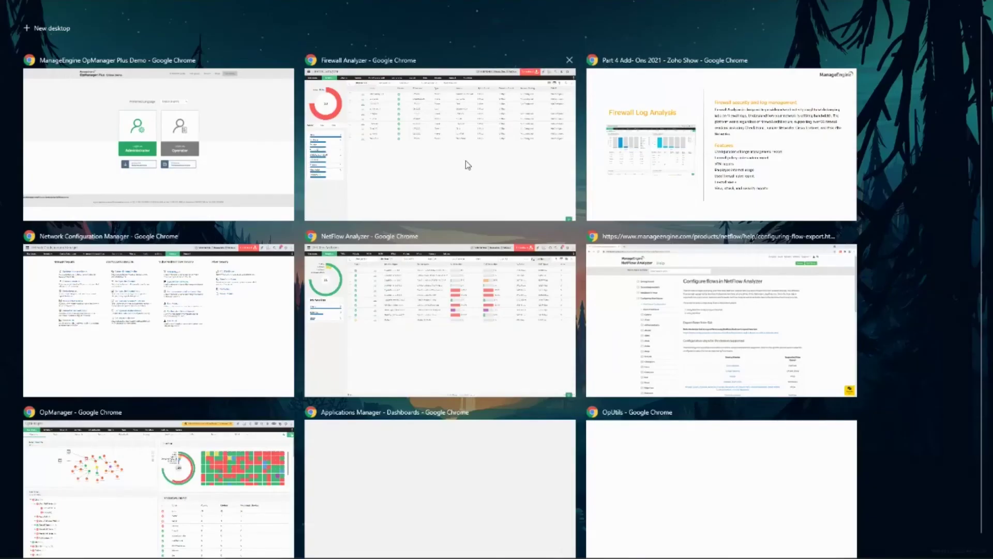
click(466, 160)
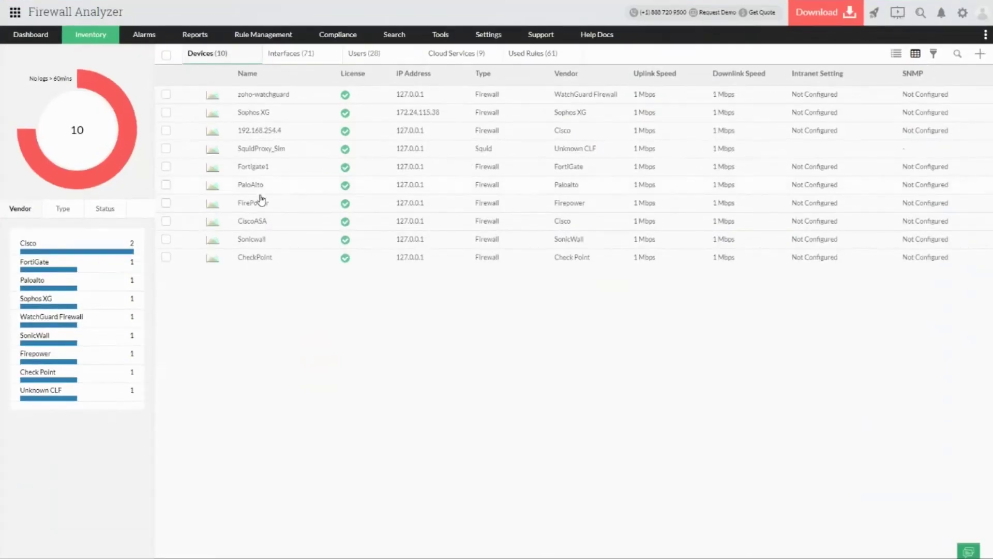
Open the CheckPoint firewall's bandwidth and Top 10 reports, and set the time range to the last hour.
click(253, 259)
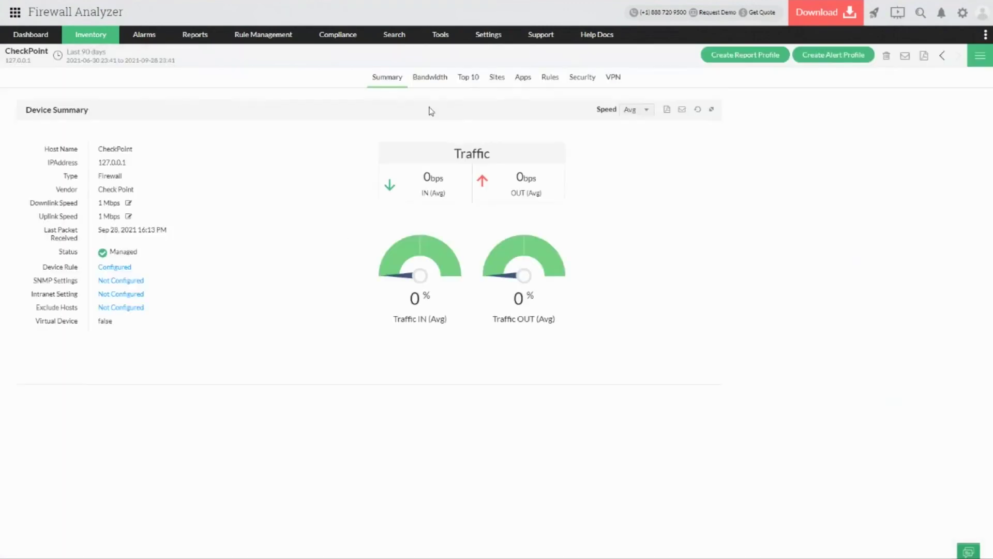
click(436, 78)
click(469, 85)
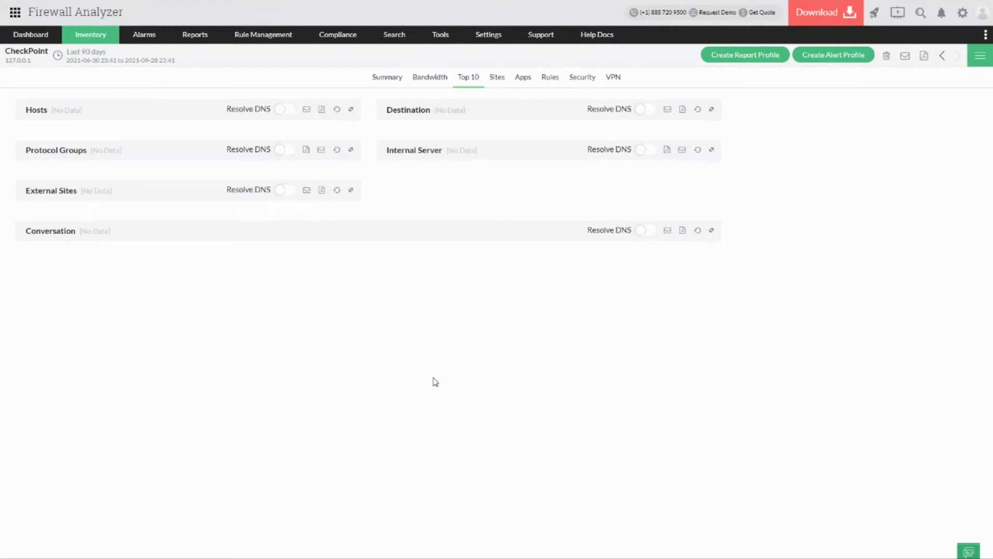
click(57, 56)
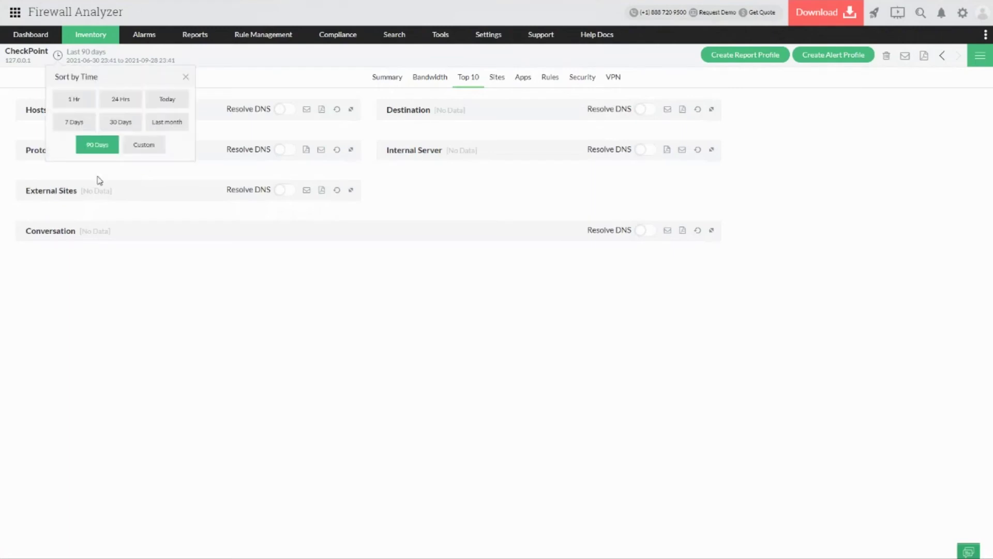
click(348, 401)
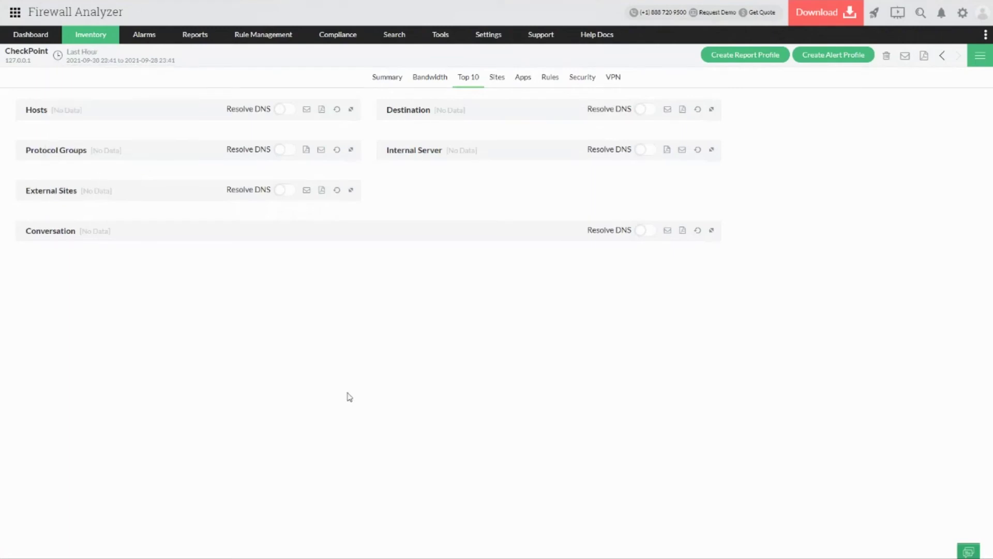
Review CheckPoint's Sites, Apps, Rules, Security and VPN reports, and return to the device inventory.
click(496, 81)
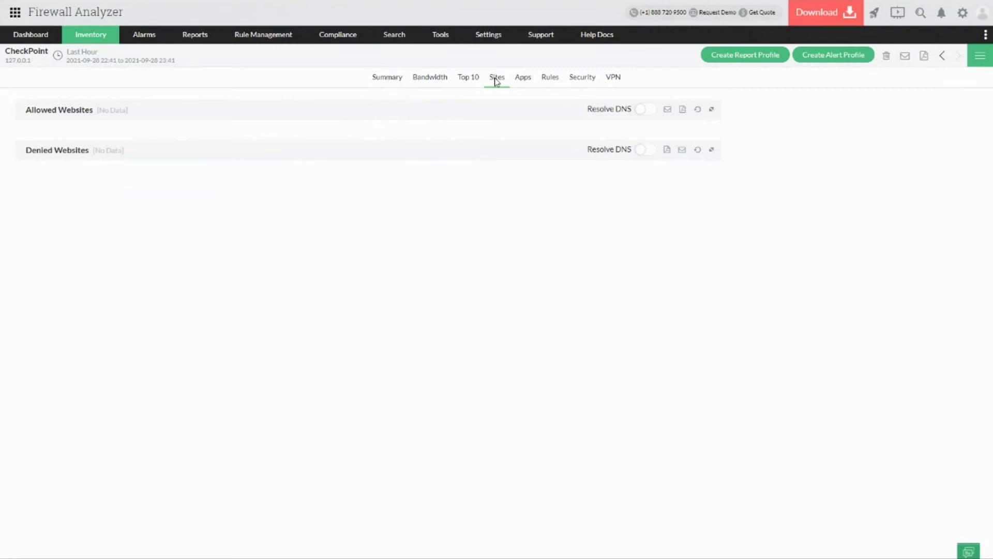
click(529, 86)
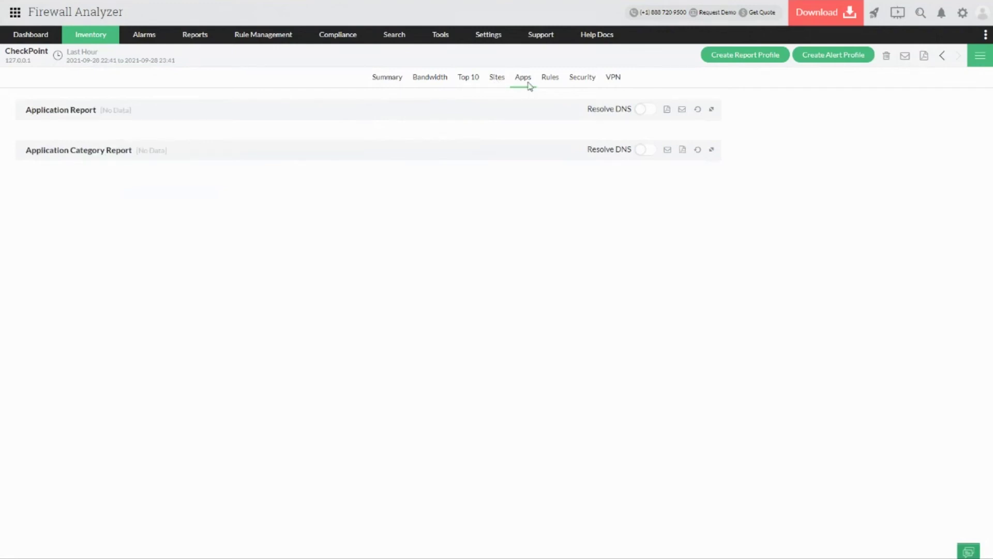
click(545, 85)
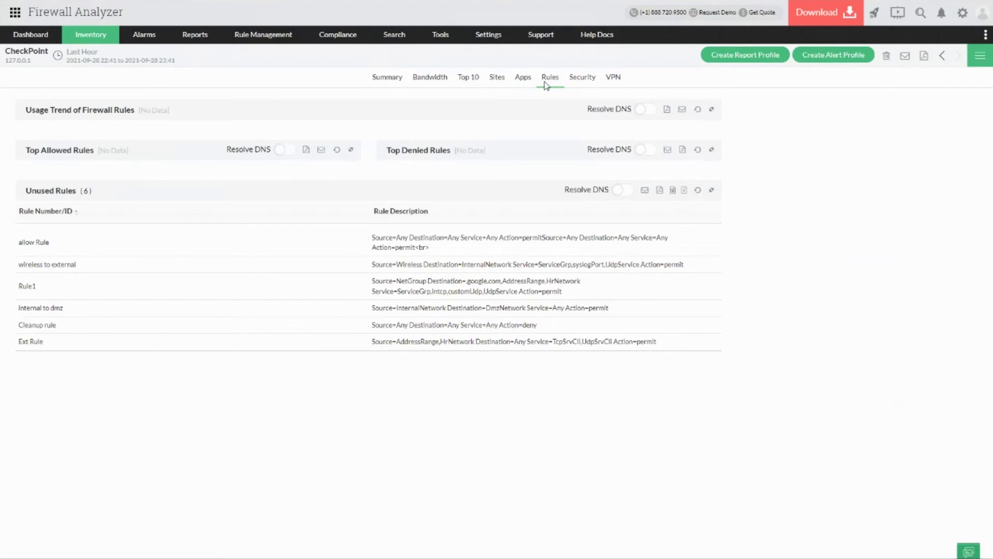
click(593, 86)
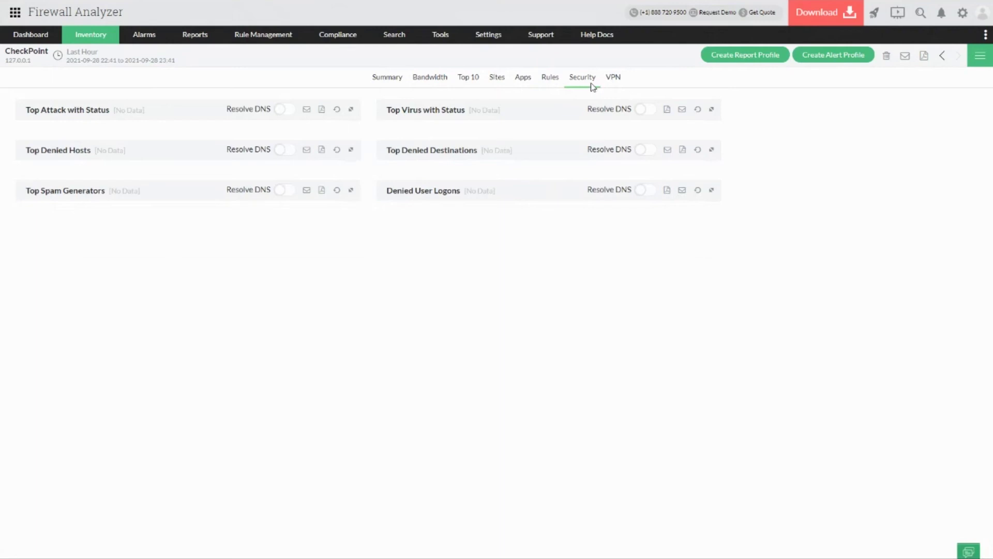
click(618, 77)
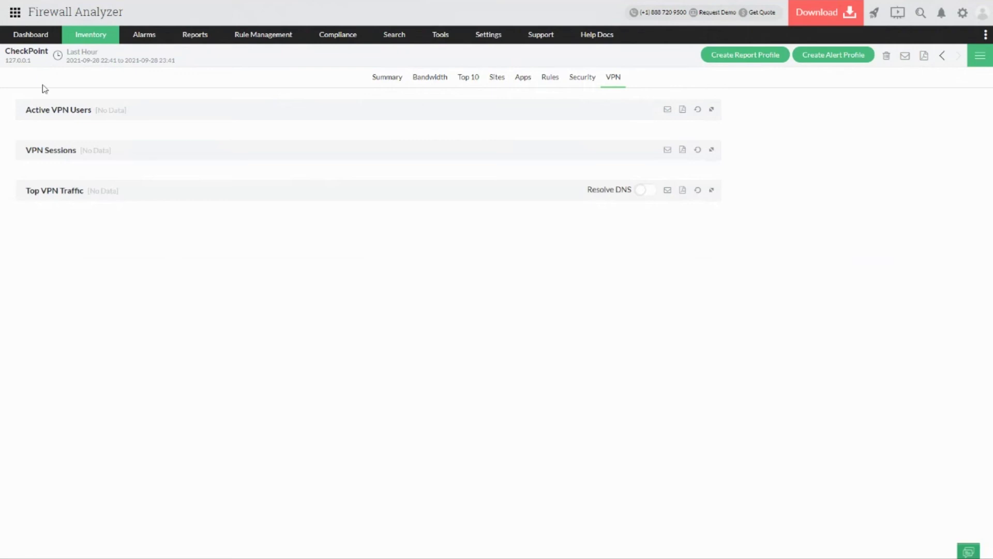
click(83, 41)
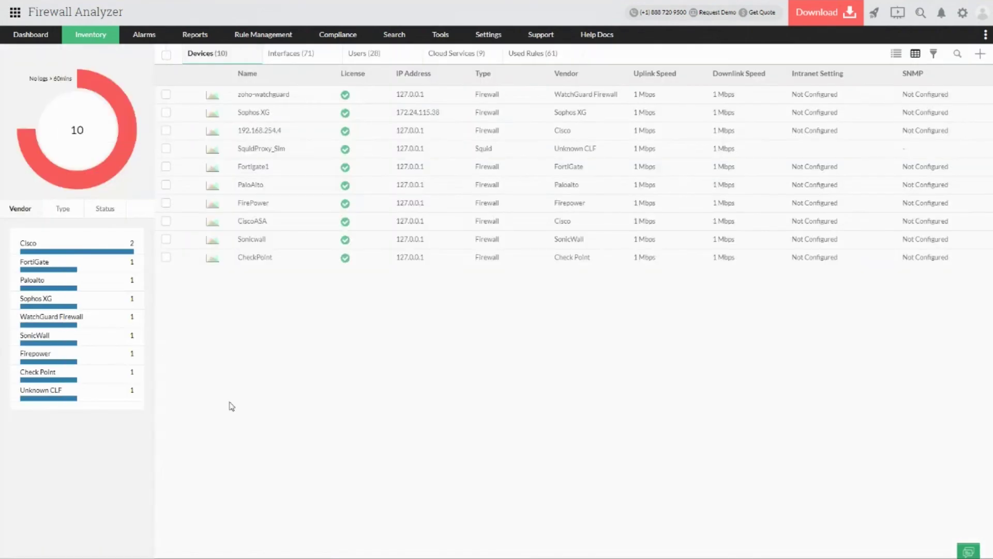
Review the interface inventory, open the FirePower outside interface's report and set its time range to 30 days.
click(305, 61)
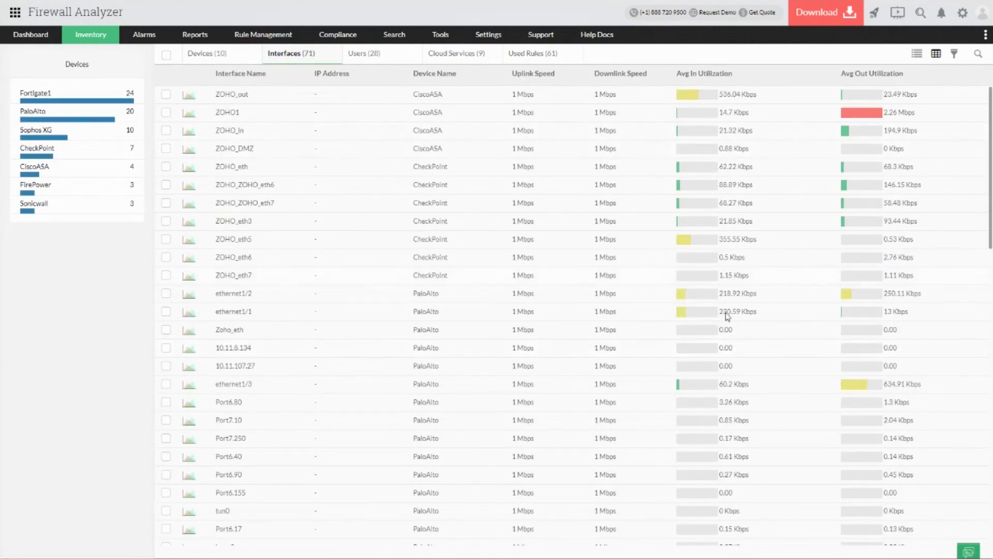
scroll(726, 318, down, 15)
scroll(726, 317, up, 5)
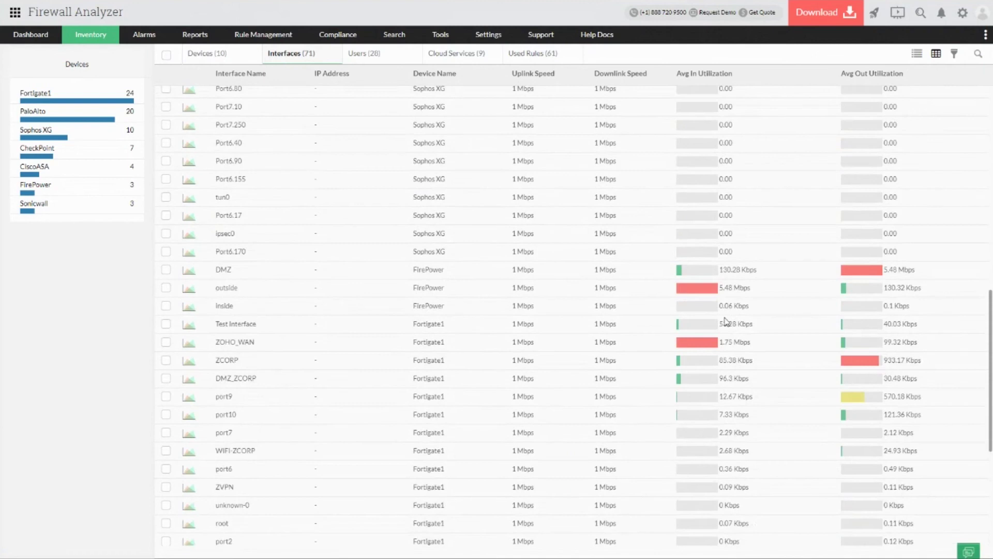
click(233, 294)
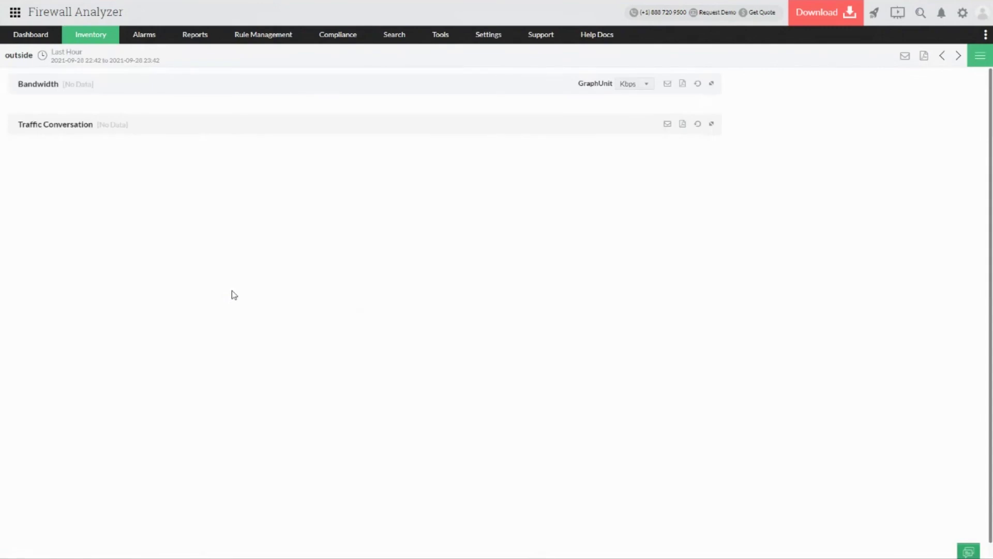
click(44, 57)
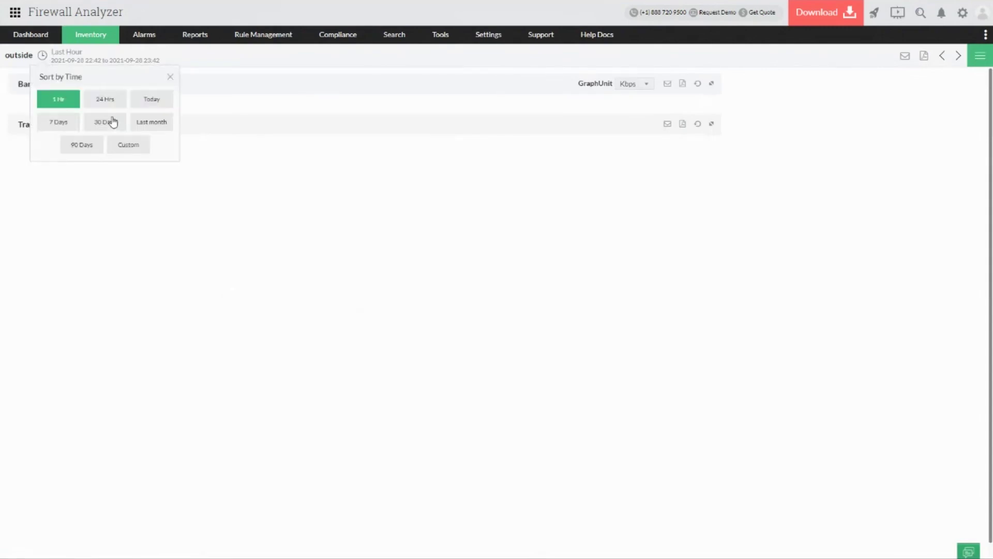
click(113, 121)
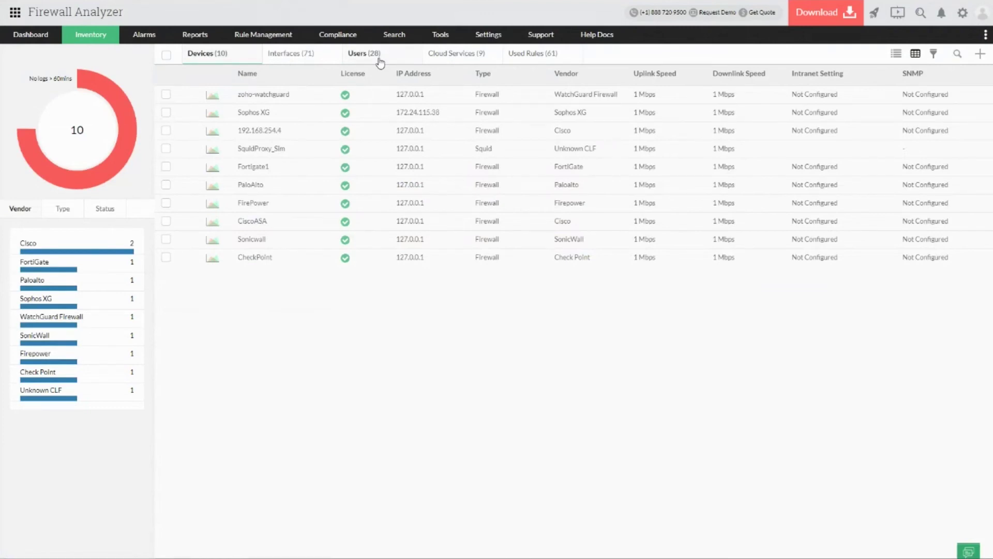
From the inventory's users, open the admin user's traffic report and review its URL, VPN, Apps, Cloud and Rules reports.
click(380, 61)
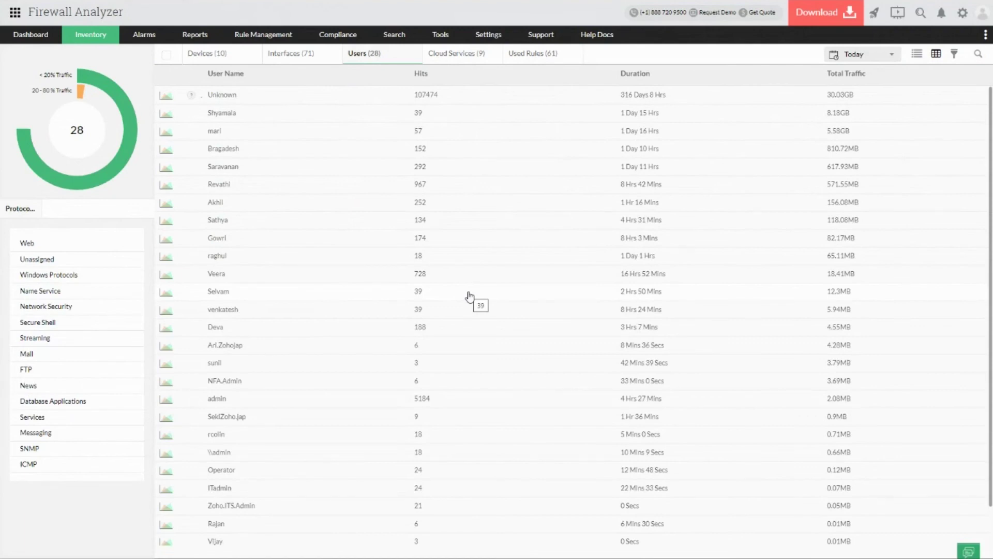
click(217, 399)
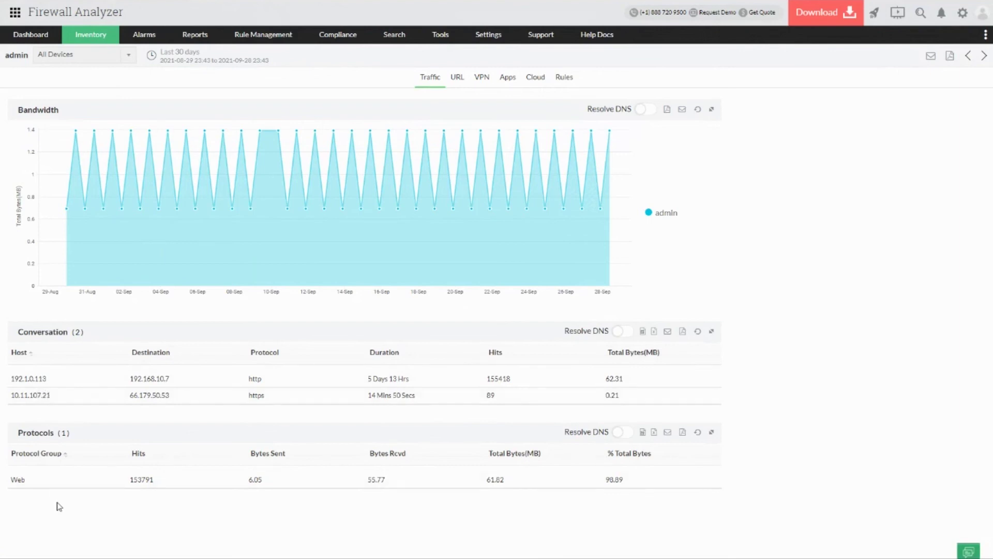
click(463, 83)
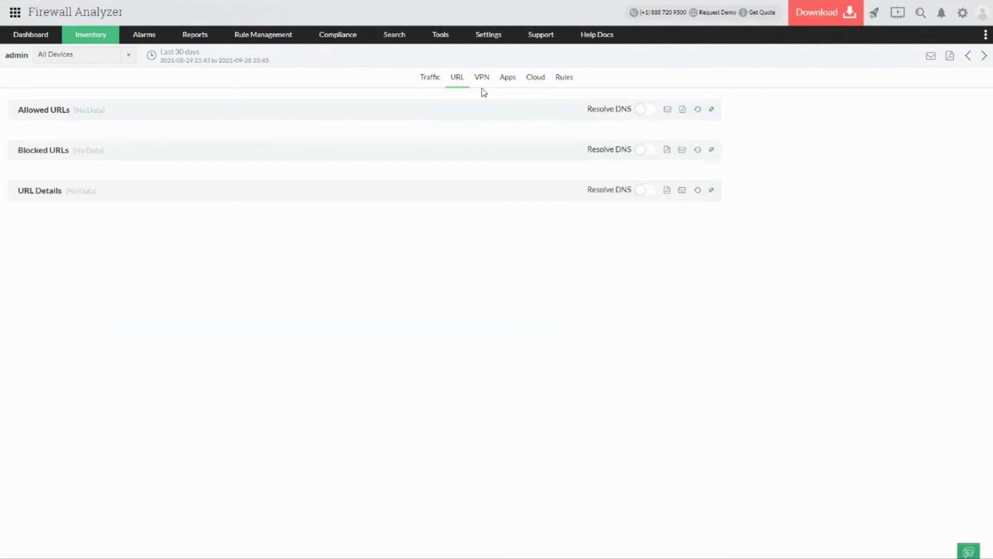
click(482, 86)
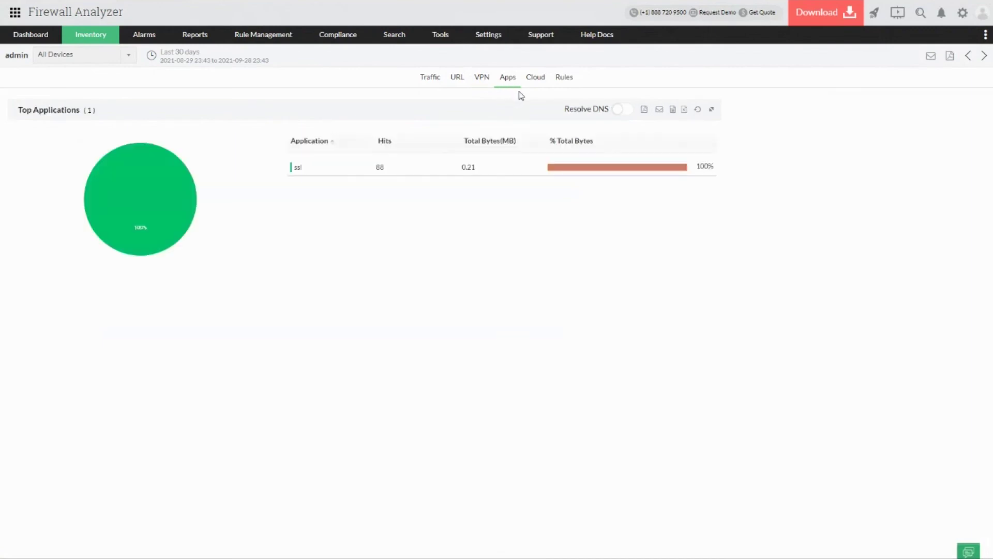
click(539, 80)
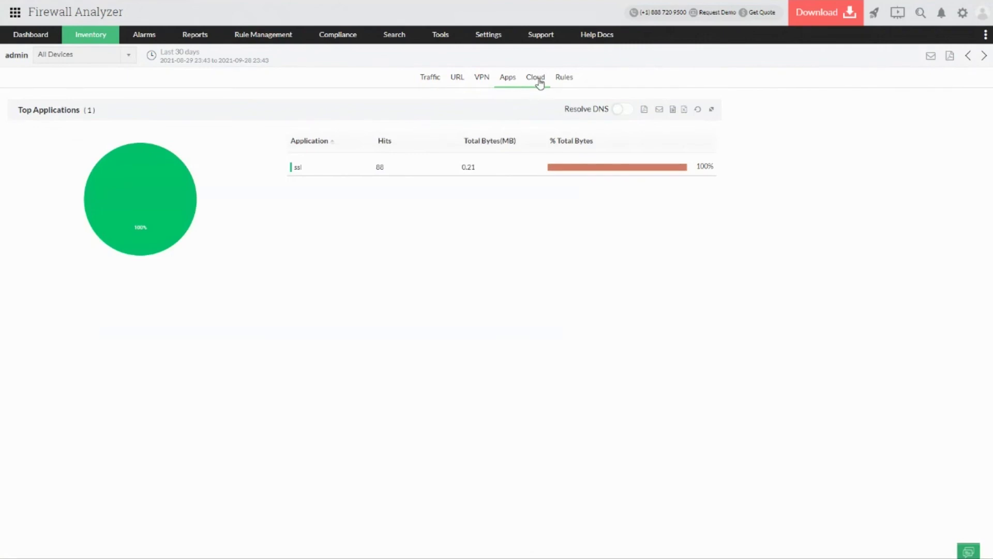
click(569, 81)
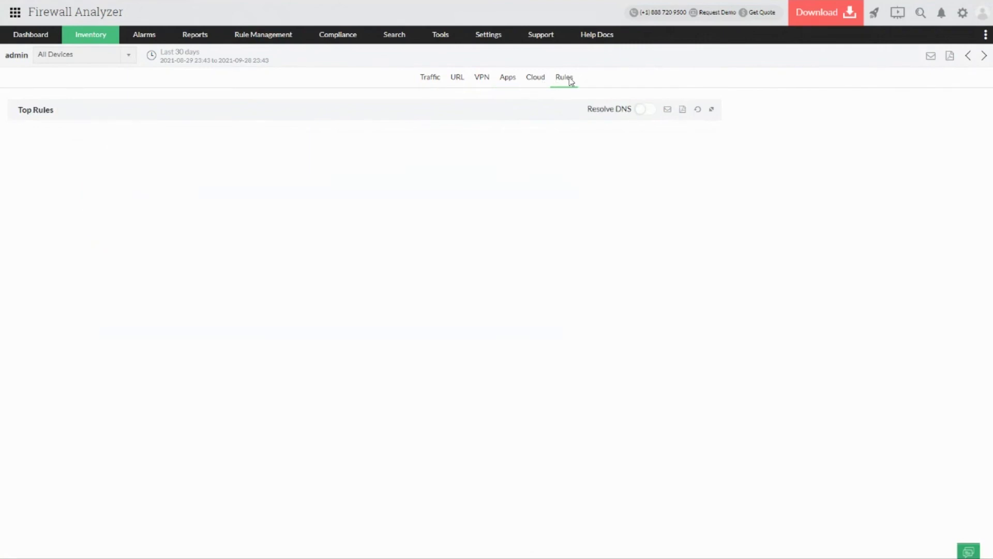
Return to the inventory, list the used rules and open the usage report of the denied ZOHO_out rule.
mouse_move(103, 37)
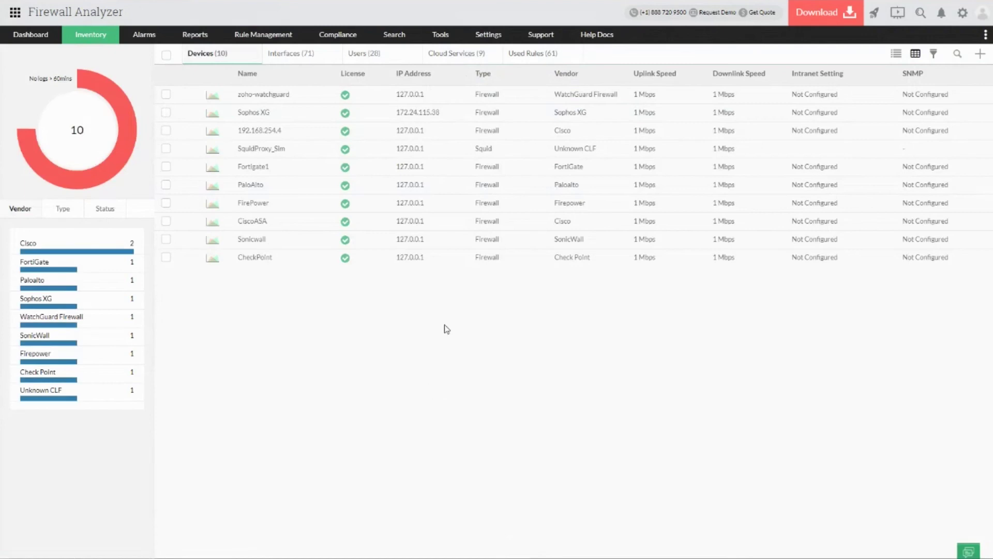
click(544, 57)
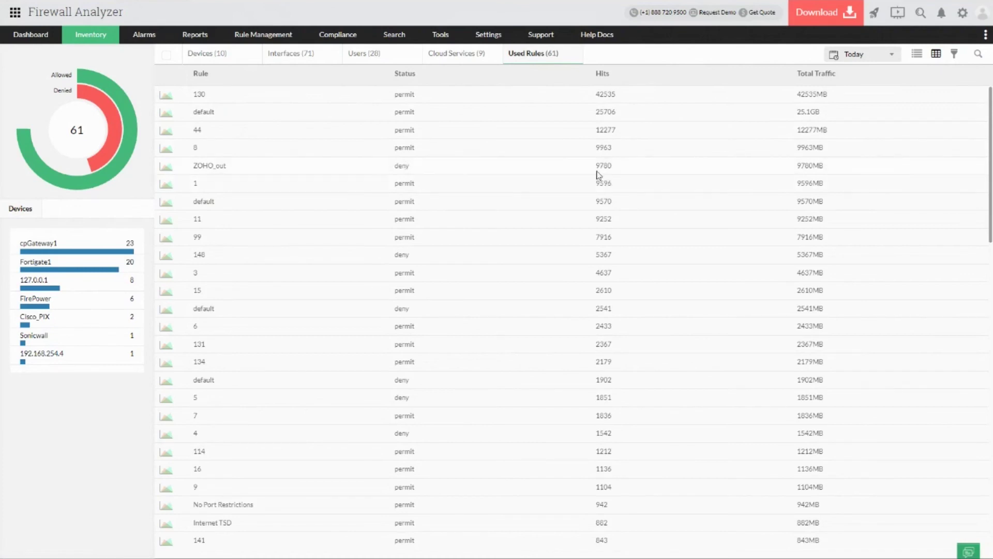
click(617, 166)
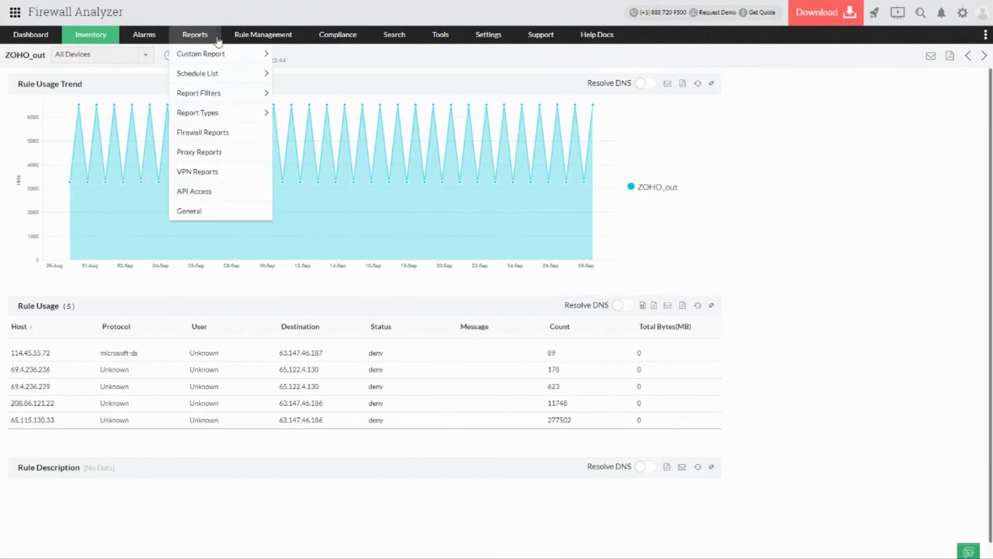
Review CiscoASA's rule summary in the Rule Management overview and its policy anomalies under Optimization.
mouse_move(269, 36)
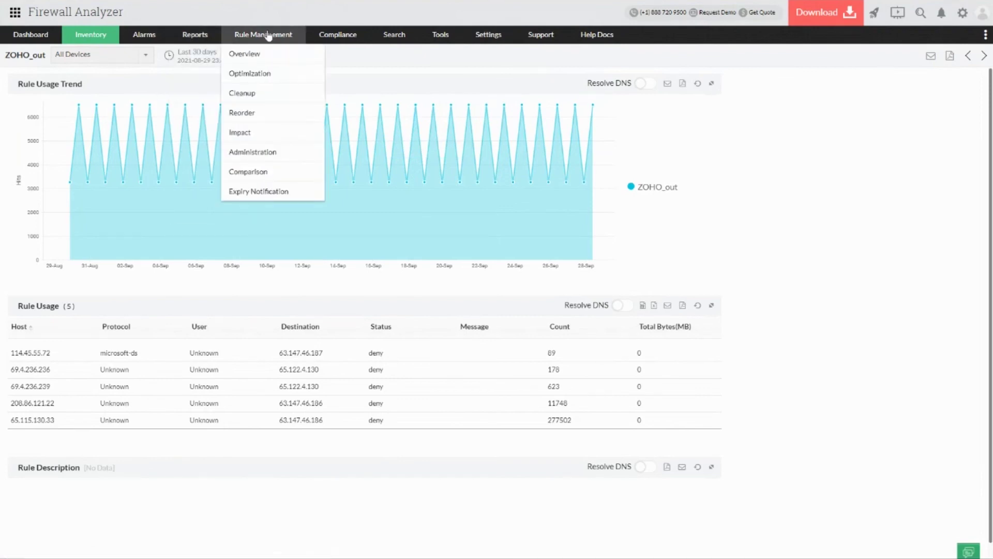
click(268, 36)
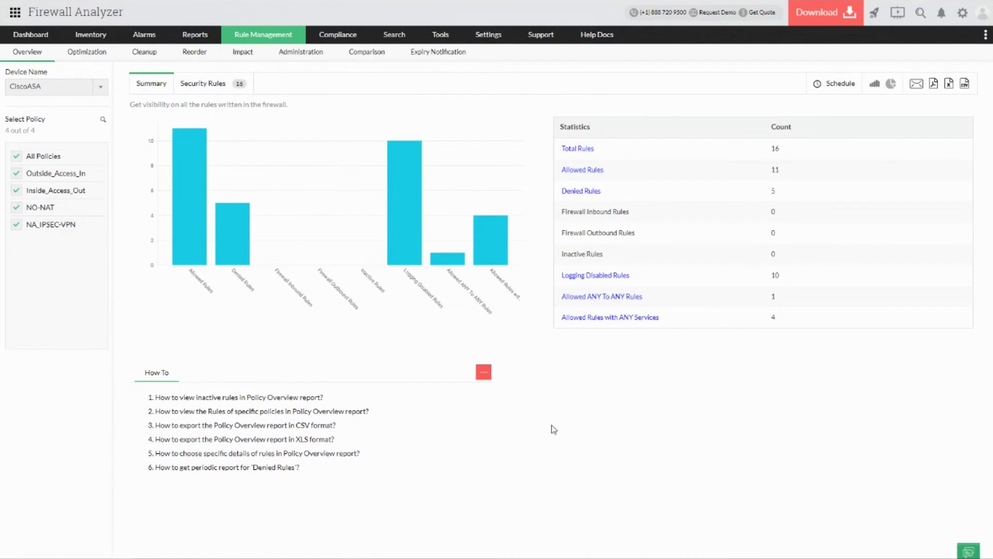
click(97, 59)
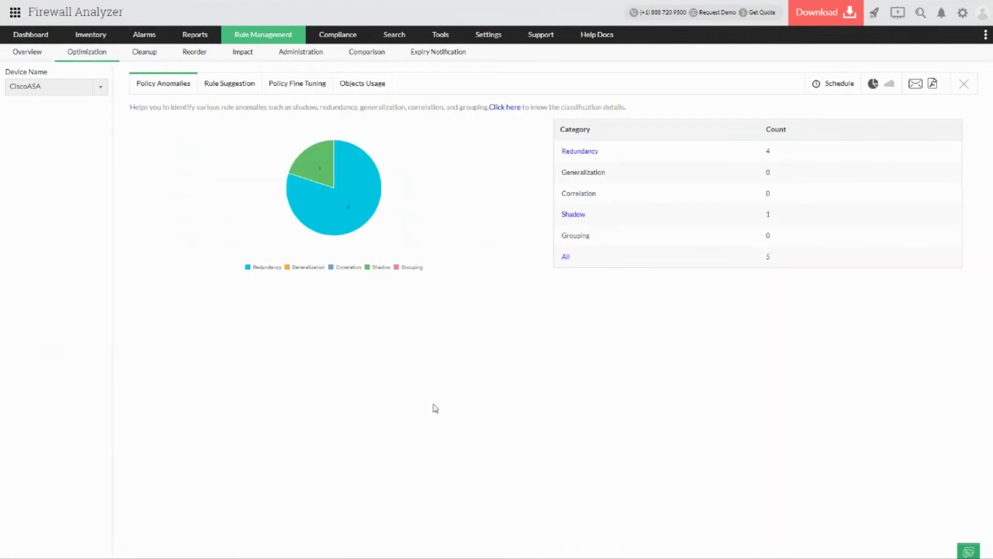
Check the Rule Suggestion report for CiscoASA, Sonicwall and 192.168.254.4, and open Policy Fine Tuning.
click(234, 85)
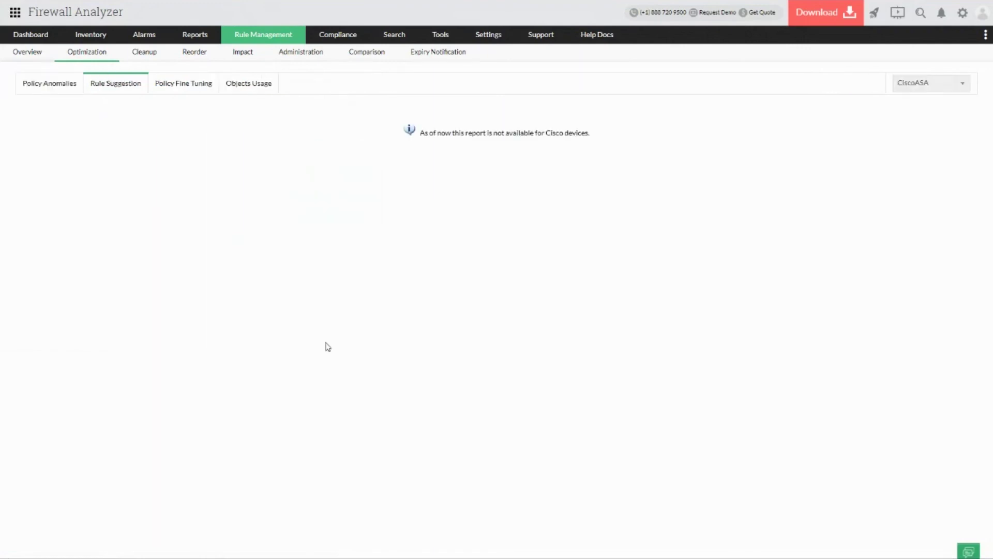
click(907, 87)
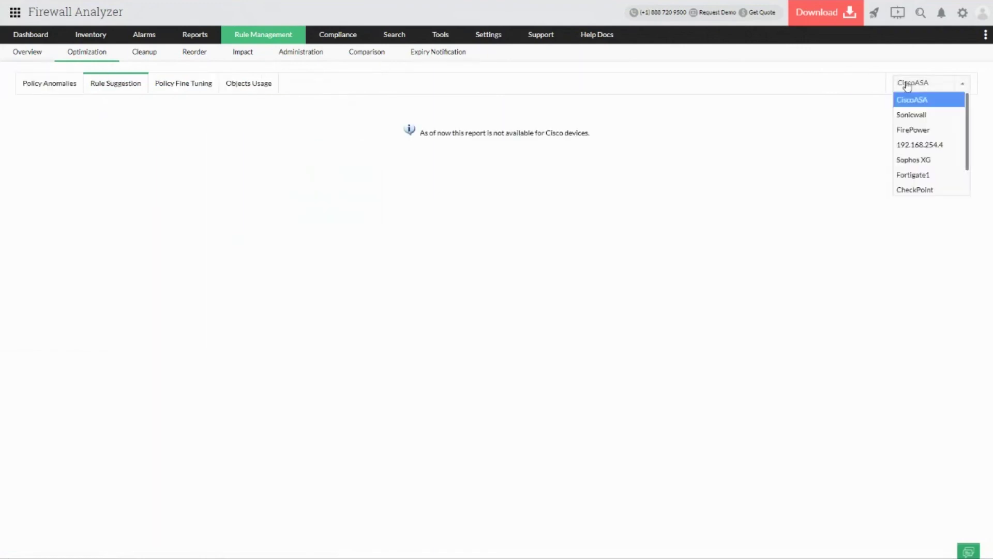
click(913, 116)
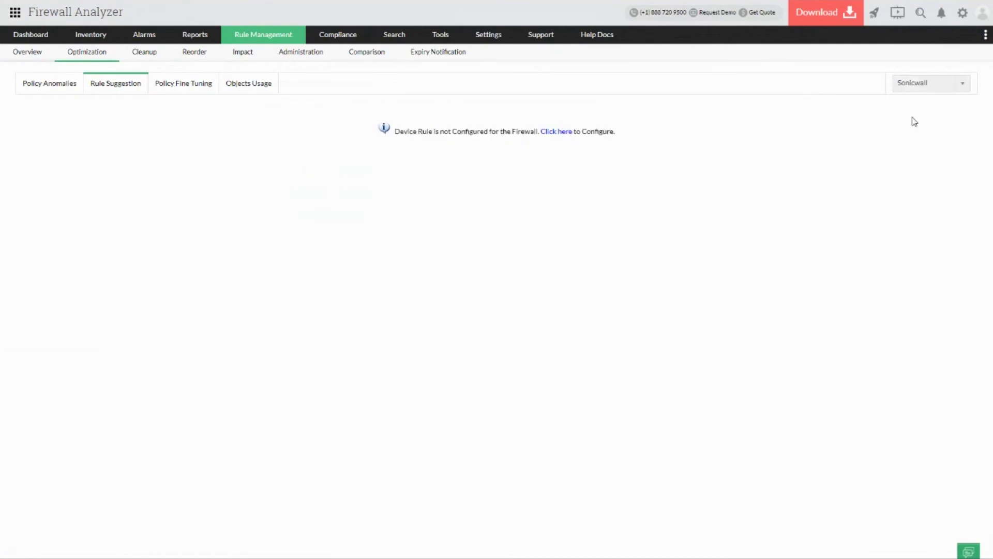
click(918, 86)
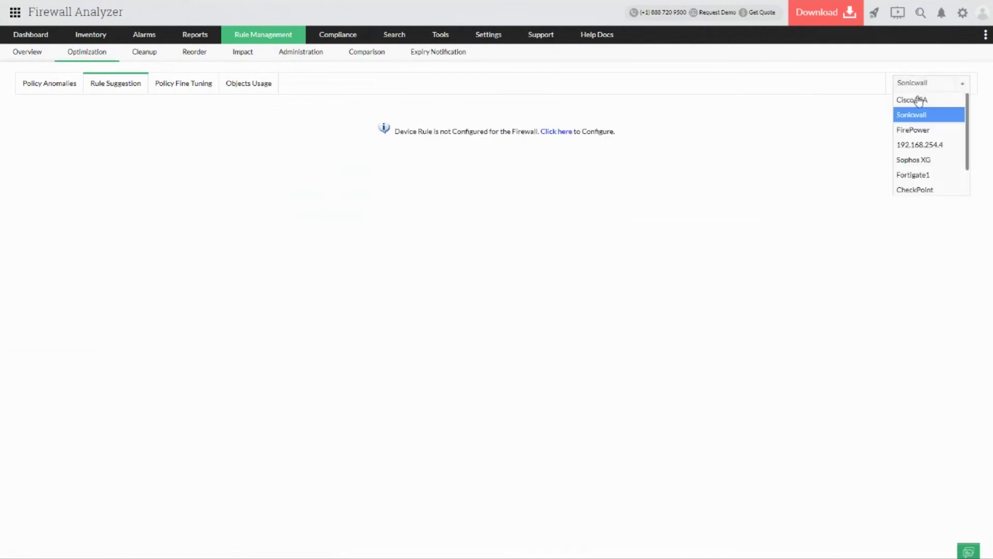
click(919, 144)
click(183, 94)
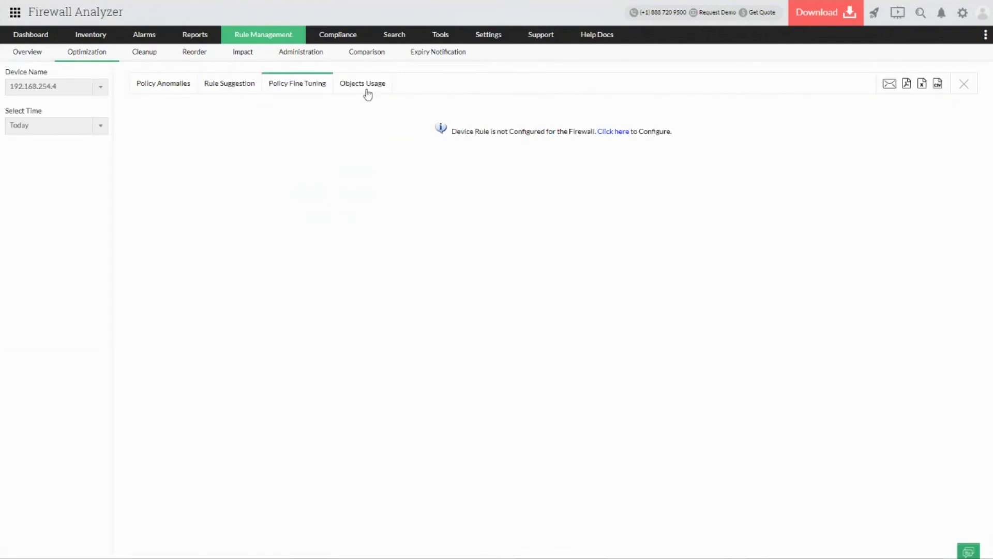
Open the rule Cleanup report for CiscoASA and review its unused rules, unassigned objects and unused objects.
click(155, 58)
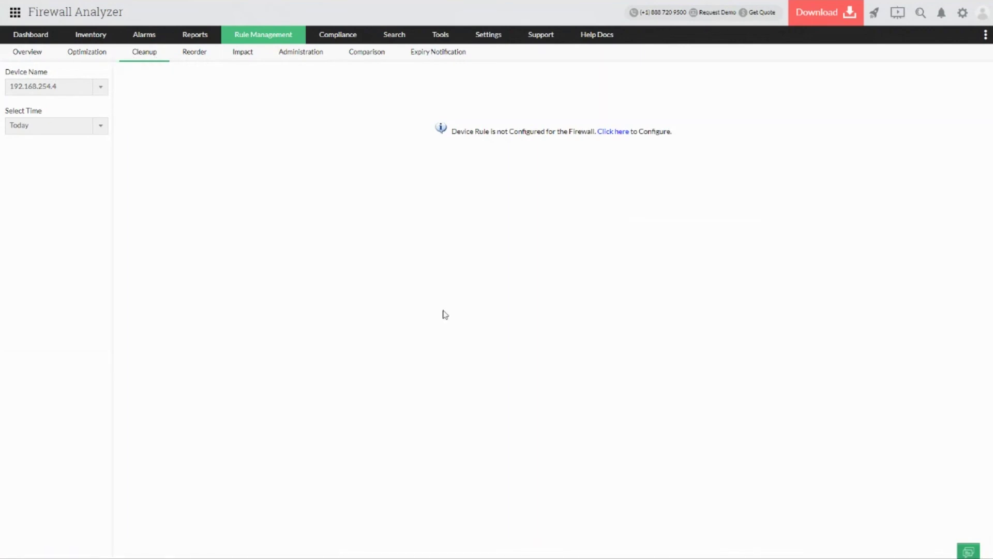
click(61, 89)
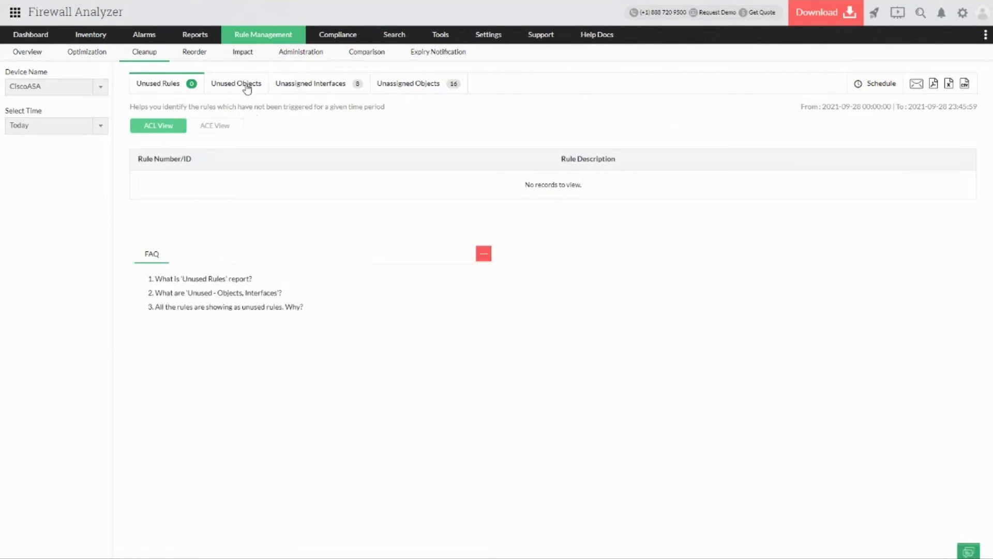
click(390, 89)
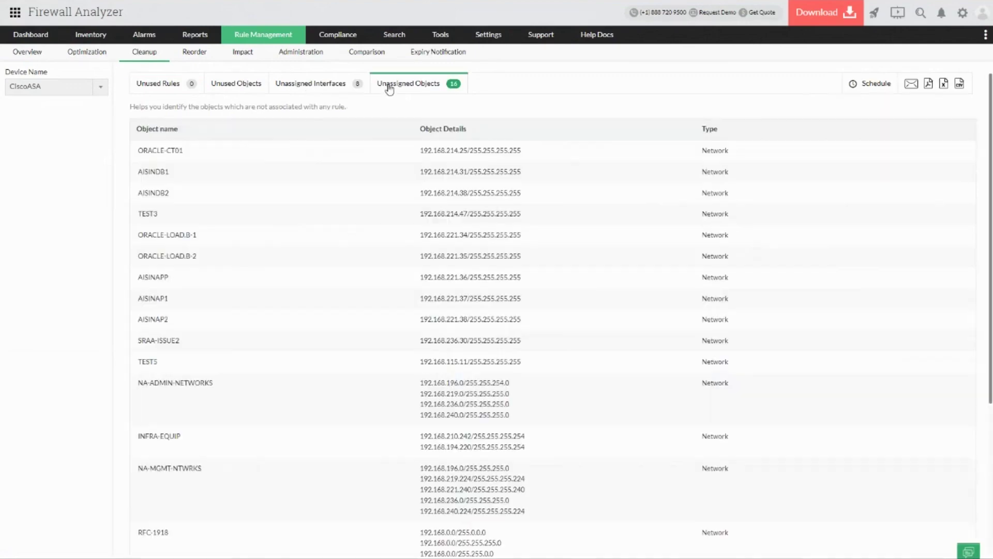
click(228, 89)
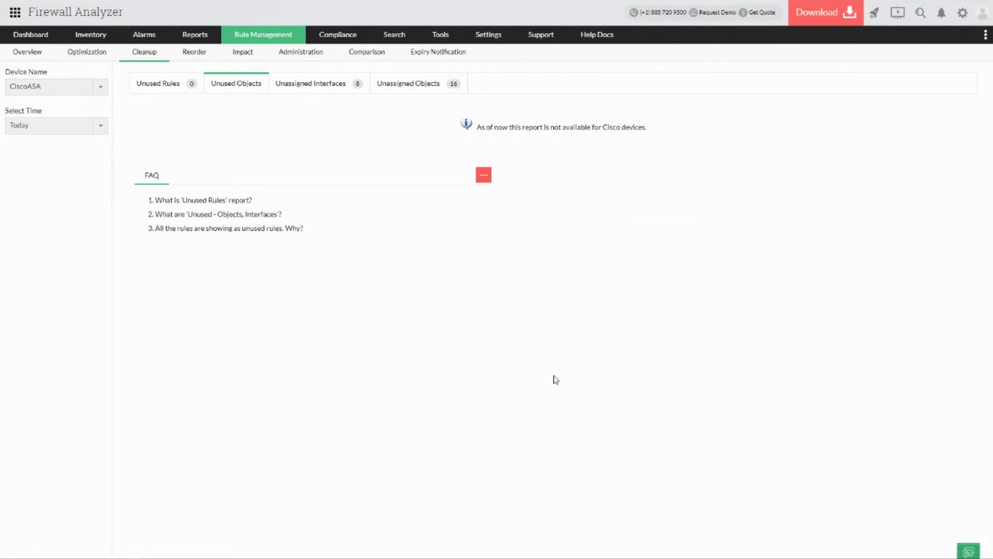
Open the policy Reorder report, check Sonicwall, and choose Fortigate1 with the last 30 days as time range.
click(198, 57)
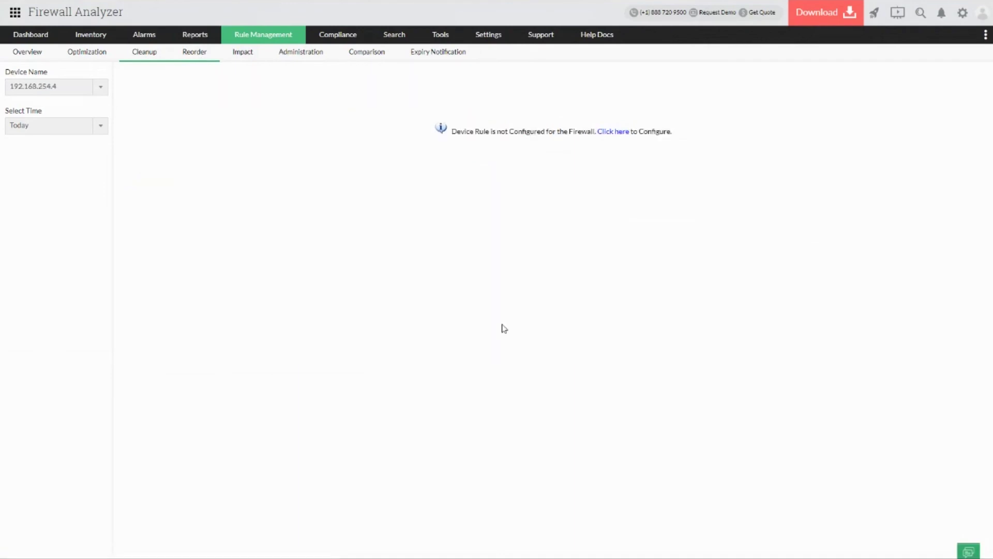
click(59, 90)
click(57, 122)
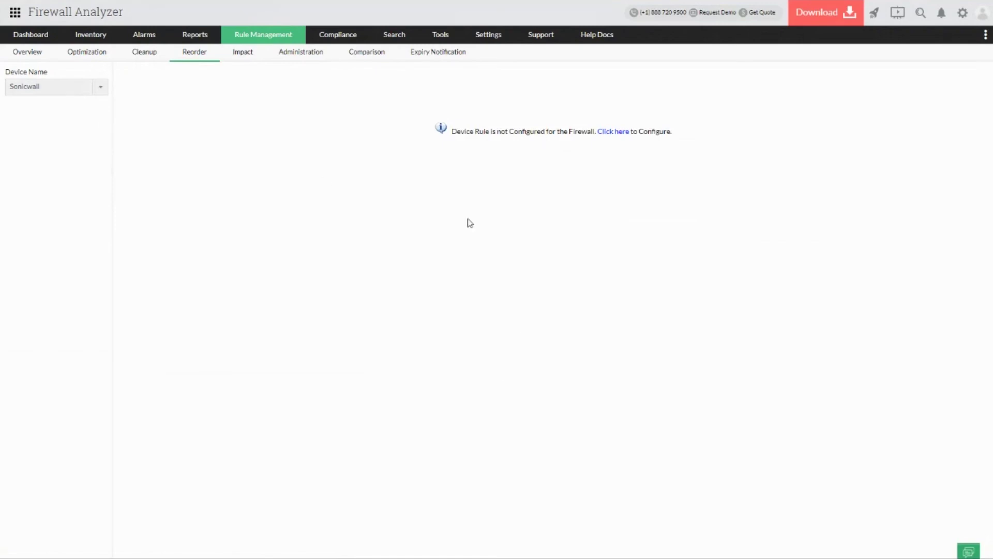
click(55, 90)
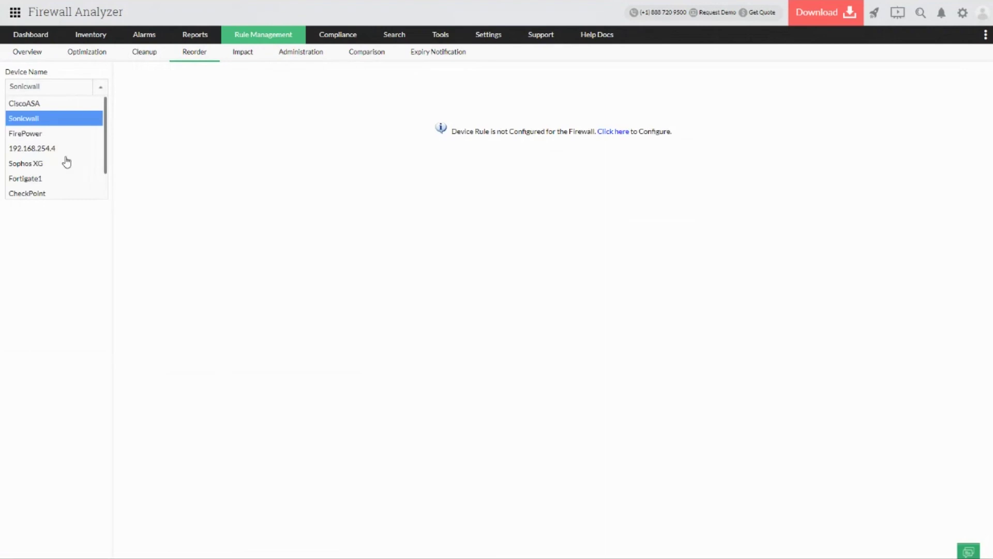
click(67, 178)
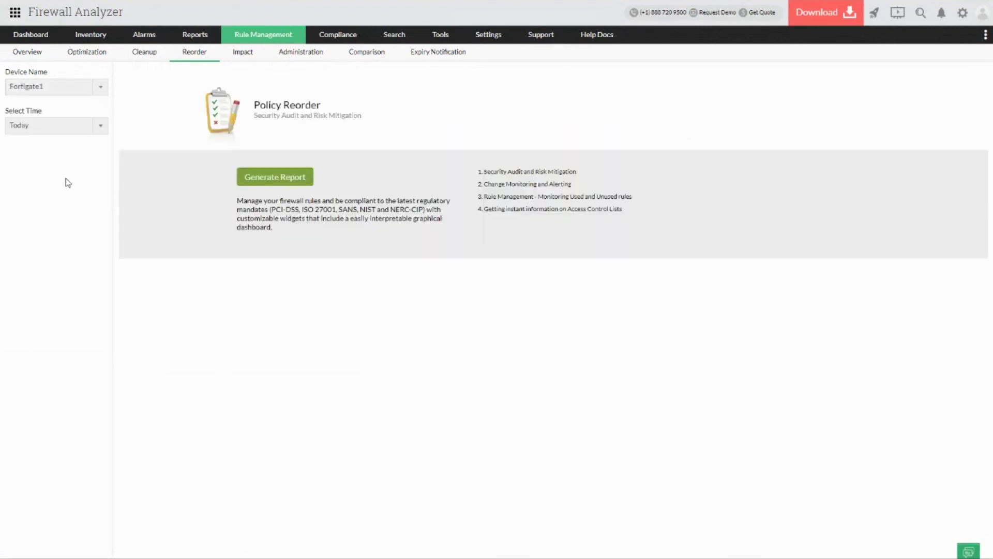
click(75, 129)
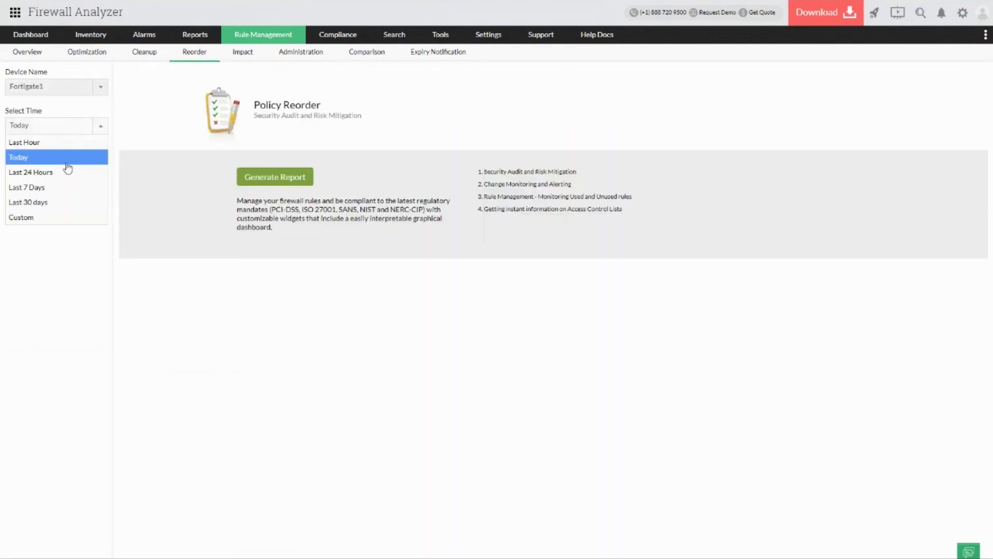
click(57, 214)
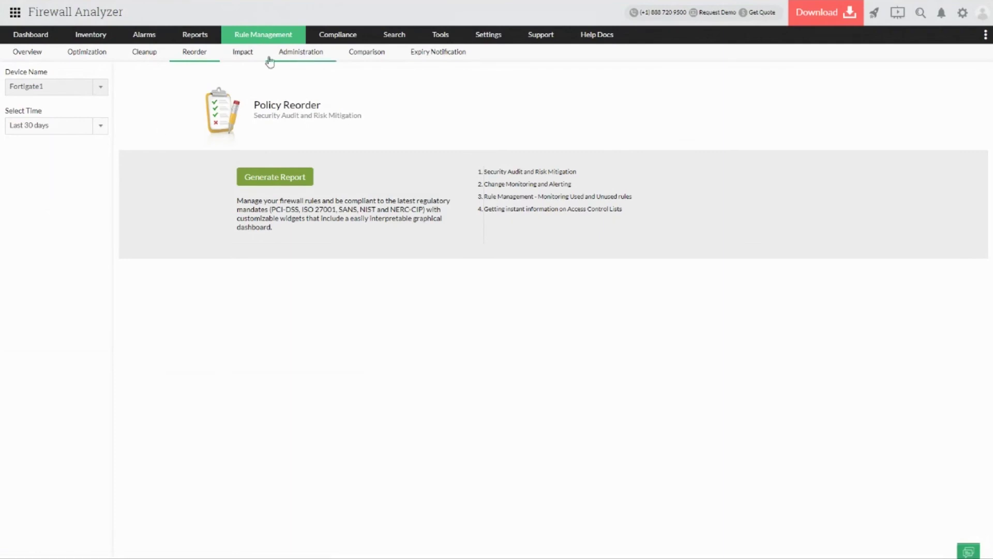
Look through the rule Impact, Administration and policy Comparison pages.
click(244, 53)
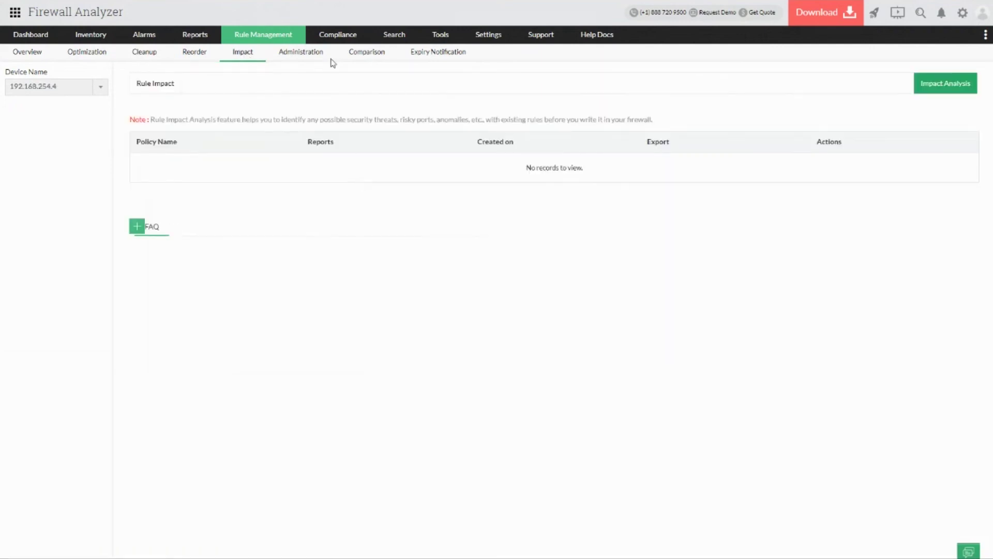
click(314, 60)
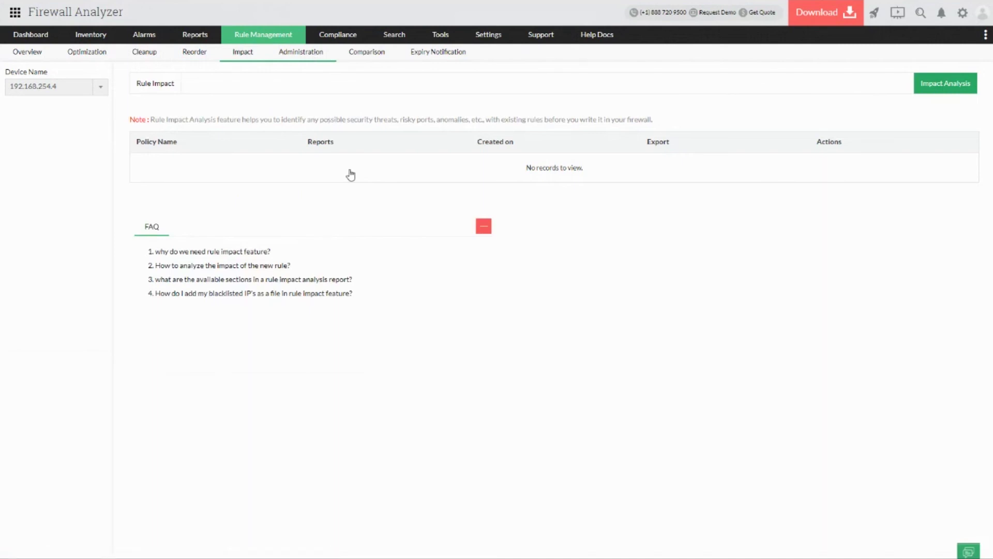
click(373, 59)
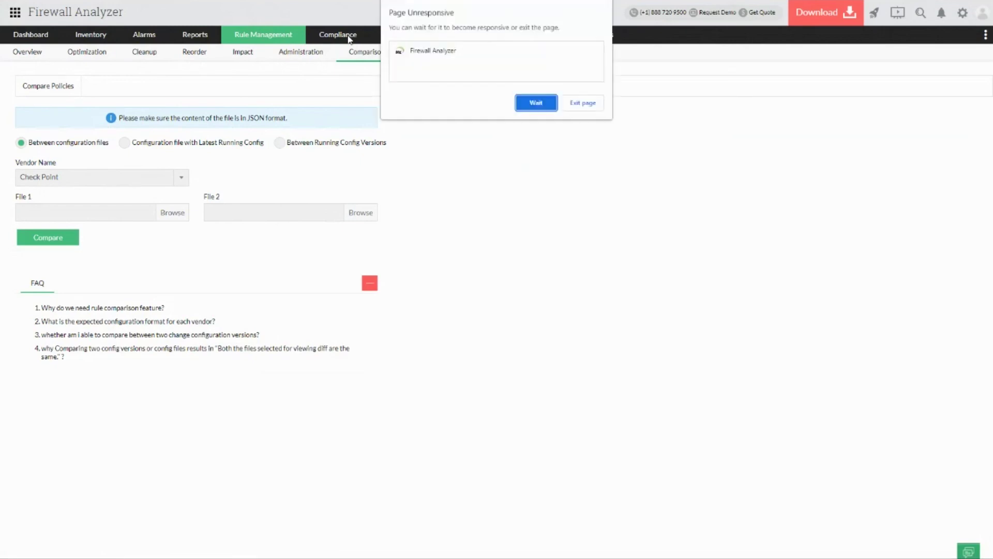
Let the unresponsive page recover, switch to OpManager, and view the Syslog Server and Check Point pages of the firewall settings.
click(542, 104)
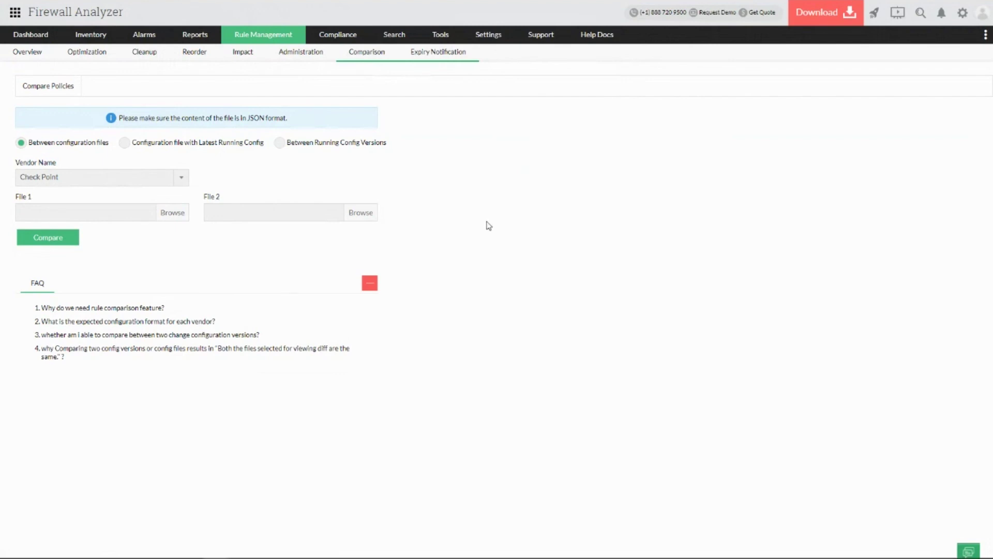
key(super+Tab)
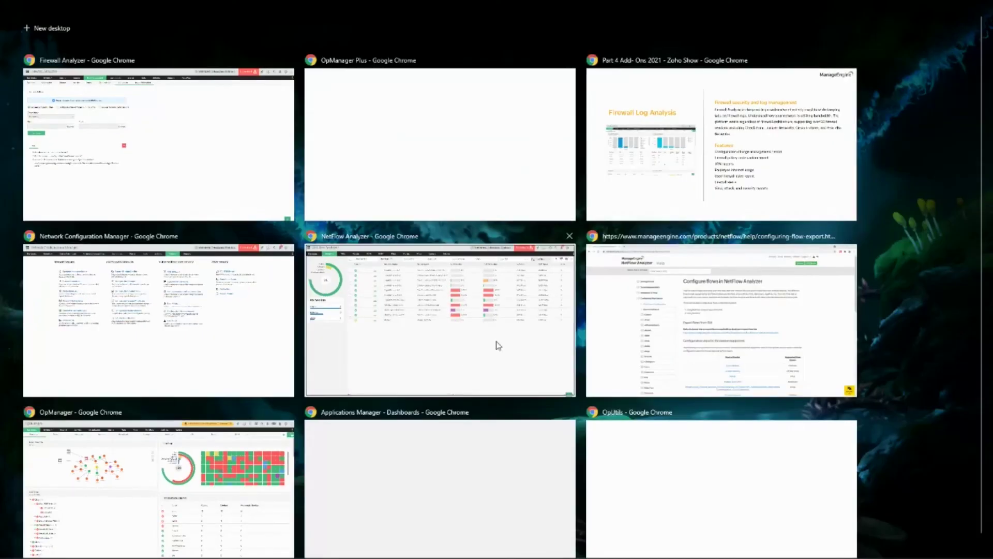
click(192, 497)
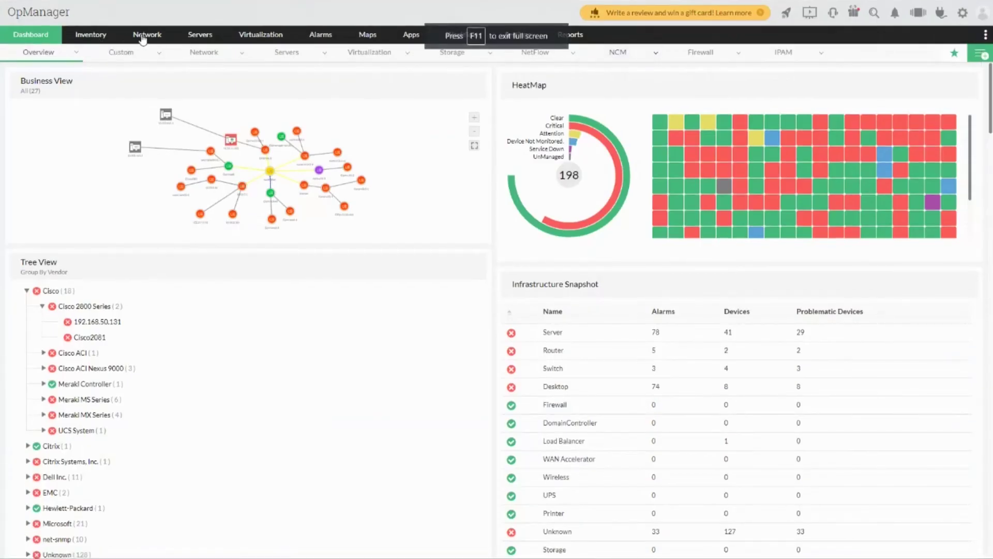
mouse_move(143, 40)
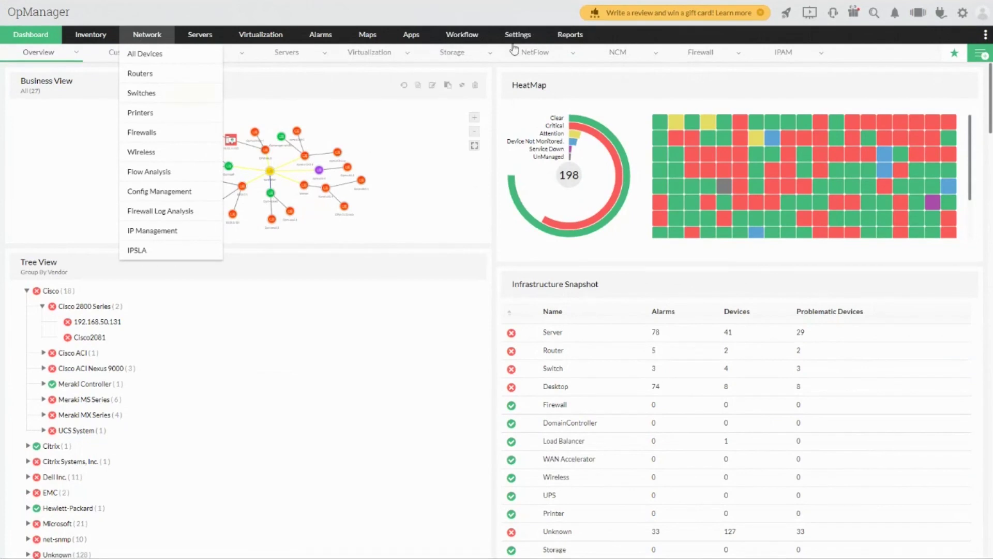
mouse_move(522, 40)
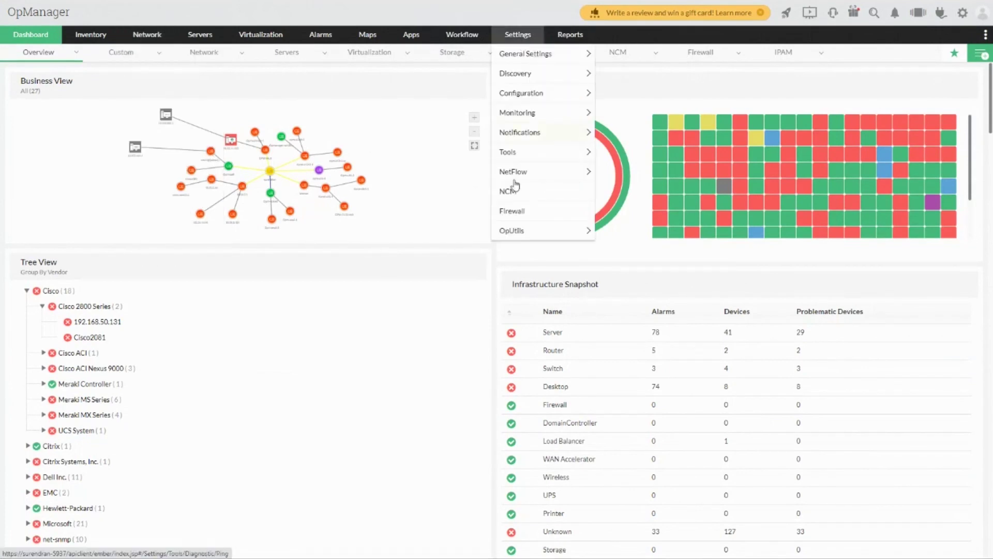
click(513, 214)
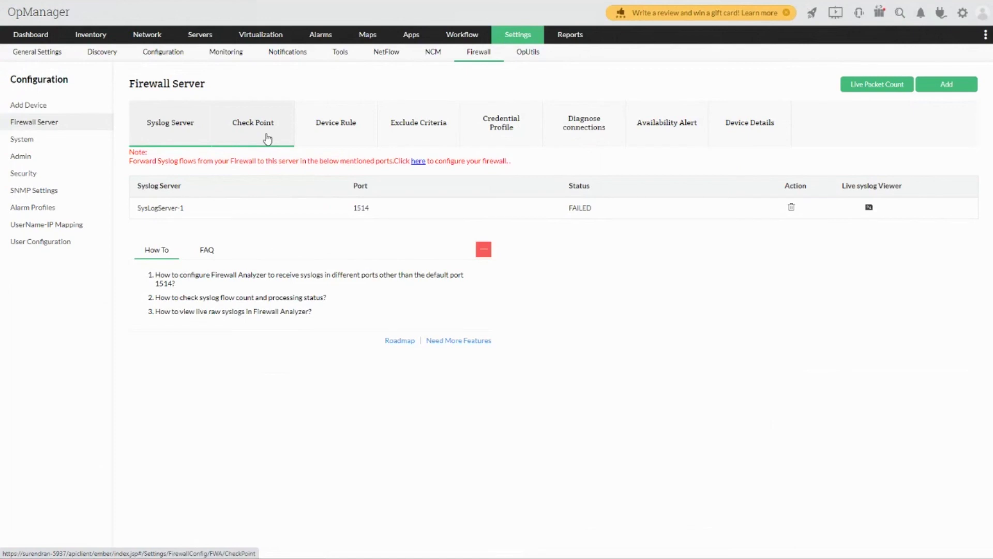
click(268, 139)
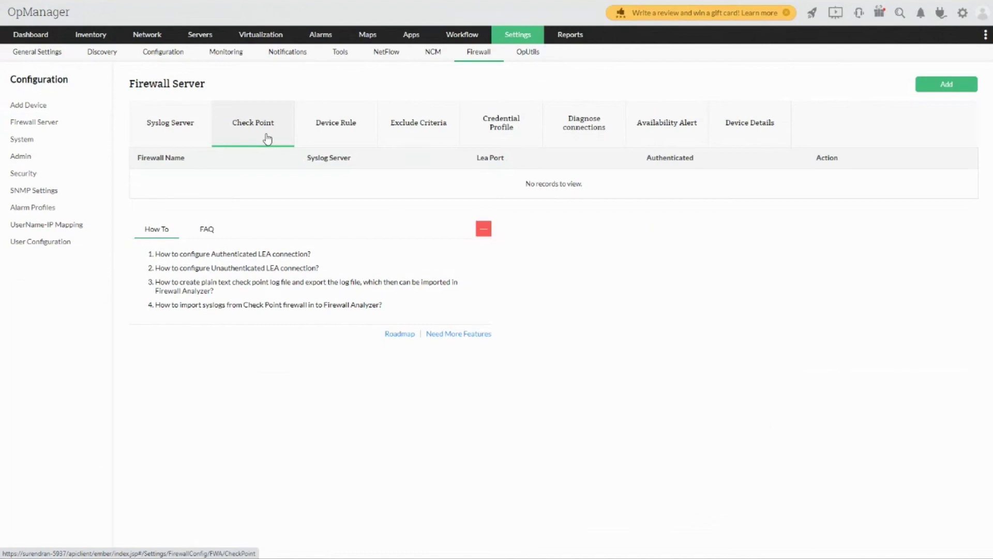
Switch to the Part 4 Add-Ons 2021 presentation in Zoho Show and advance to the IP Management slide with its feature list.
key(super+Tab)
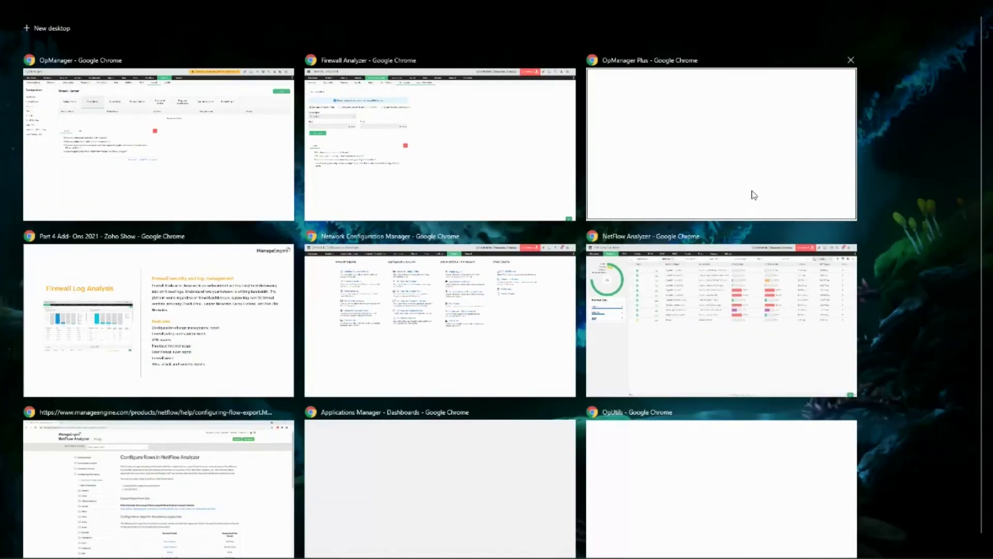
click(180, 355)
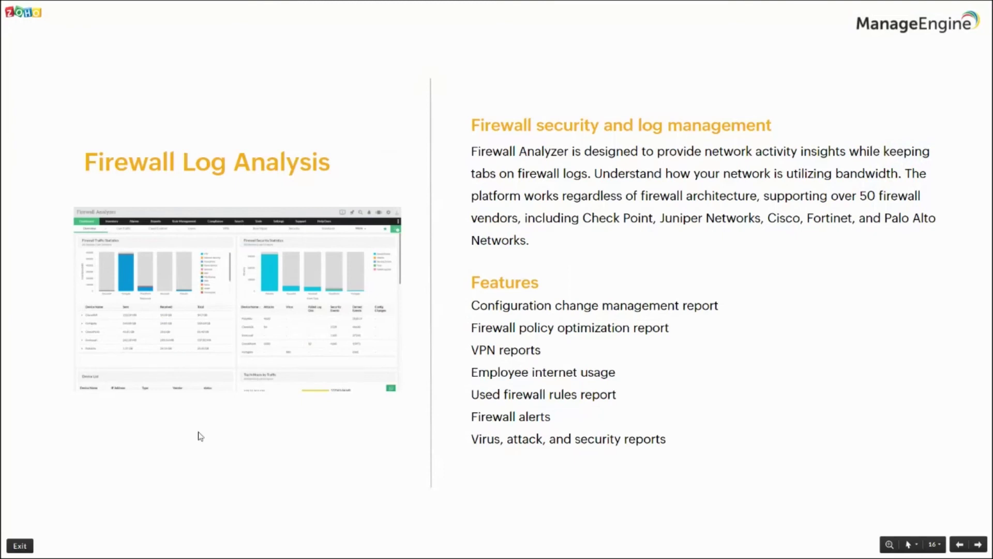
click(615, 515)
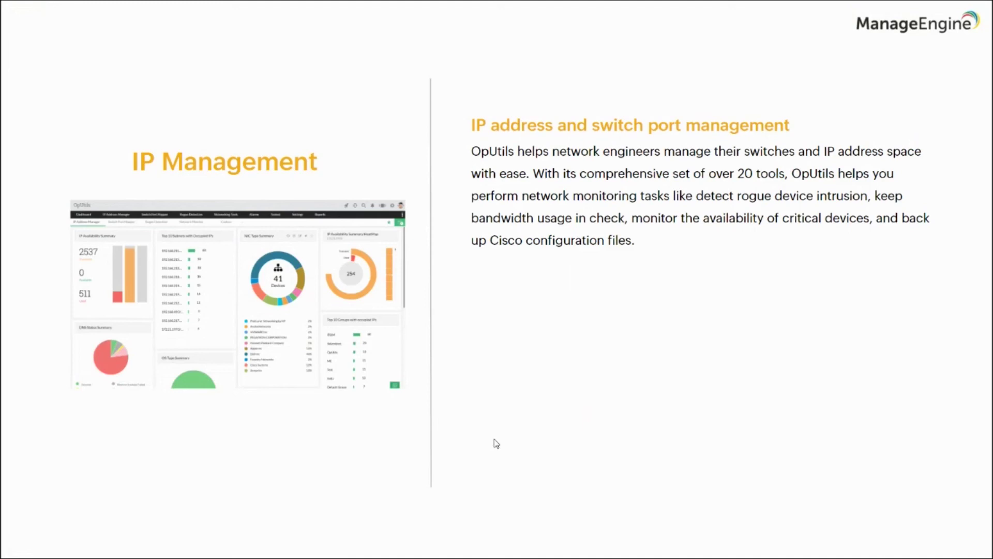
click(603, 363)
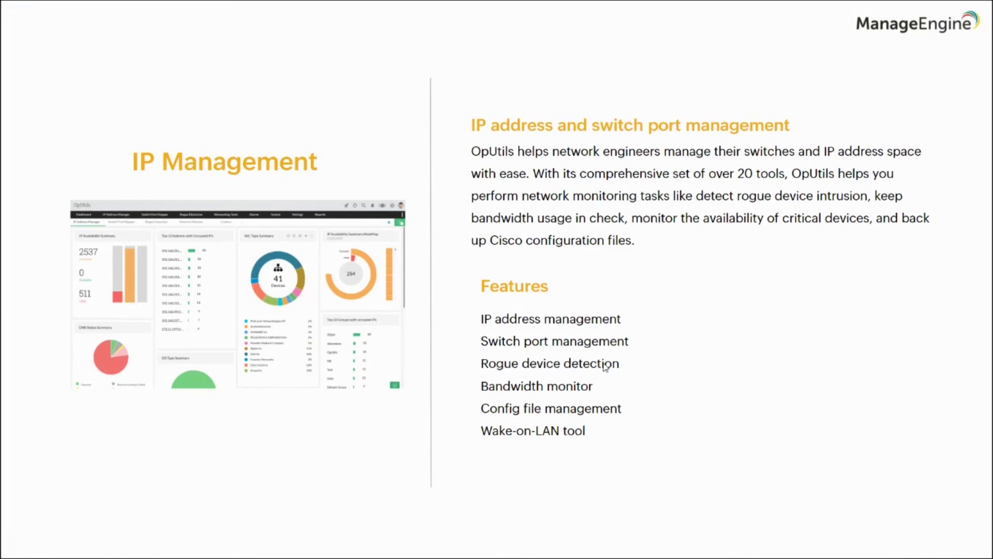
Switch back to OpManager and open IP Management to view the subnets in IP Address Manager.
key(alt+Tab)
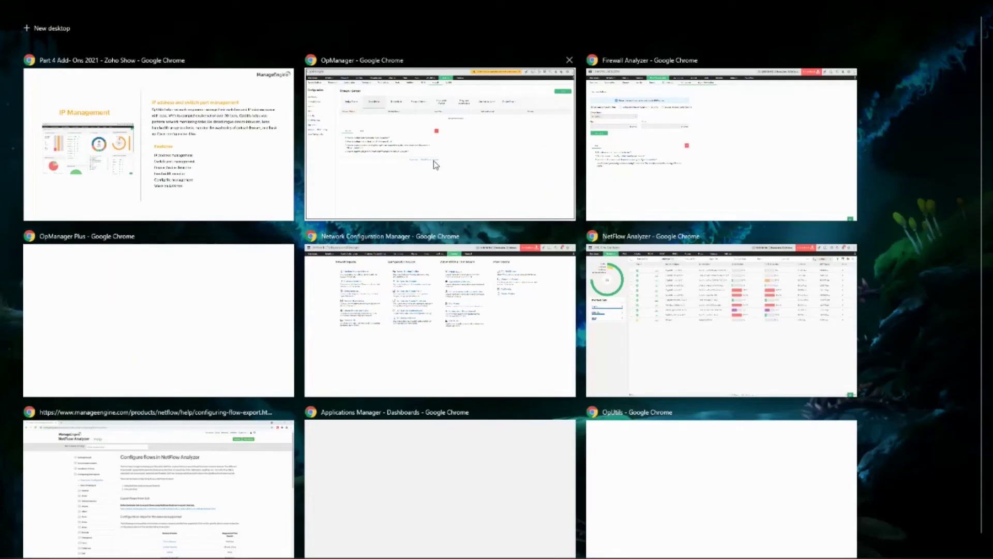
click(434, 161)
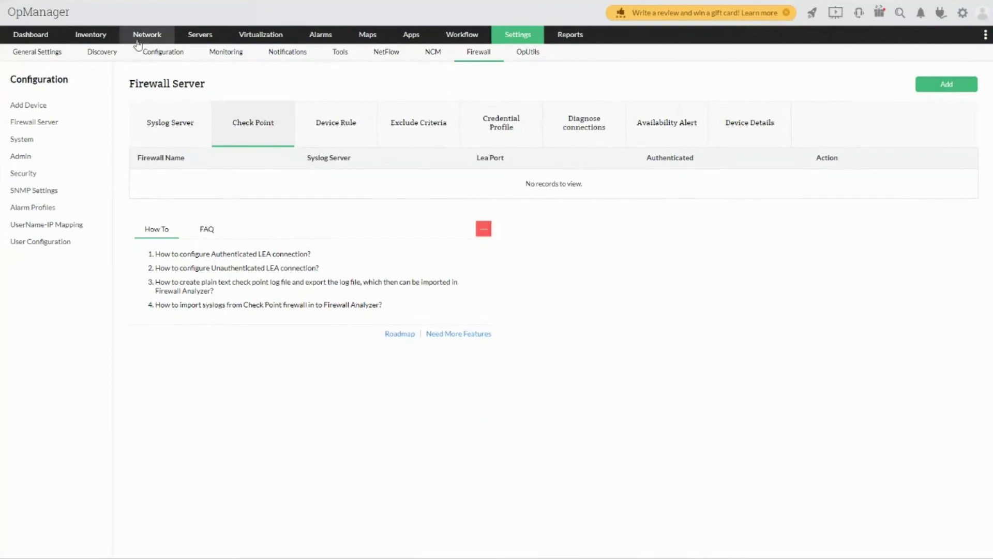
mouse_move(139, 36)
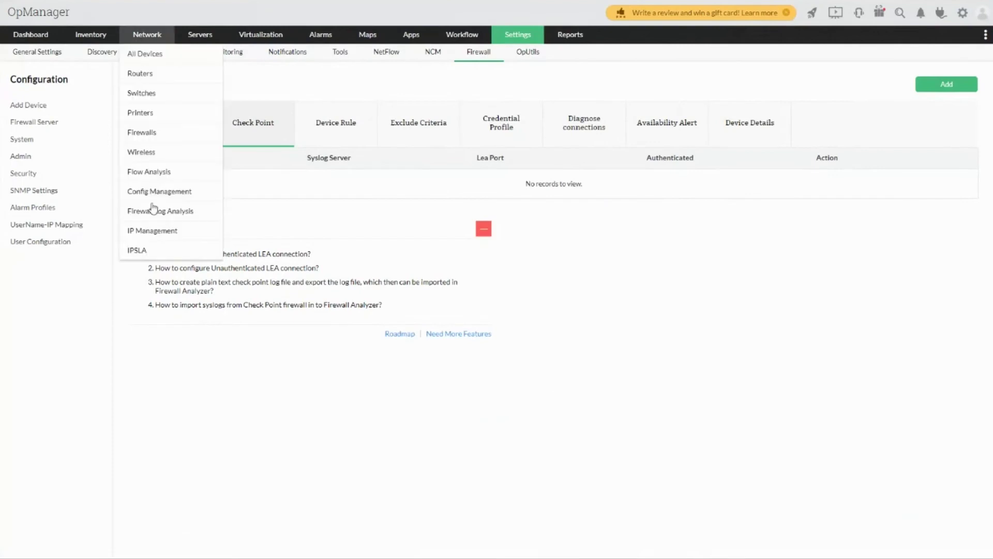
click(161, 231)
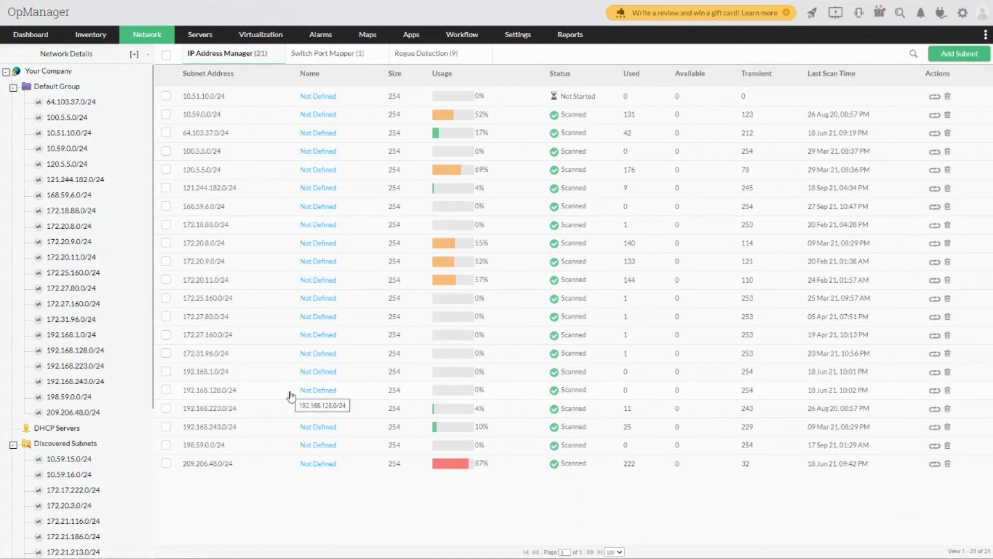
Open the Switch Port Mapper, look through the port list of switch 192.168.50.132, and open its port history.
click(321, 57)
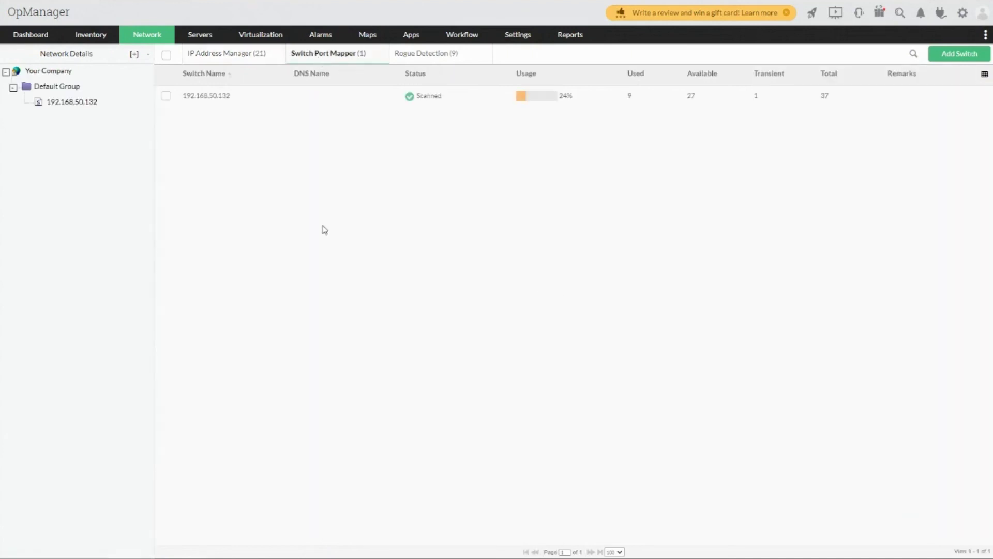
click(220, 97)
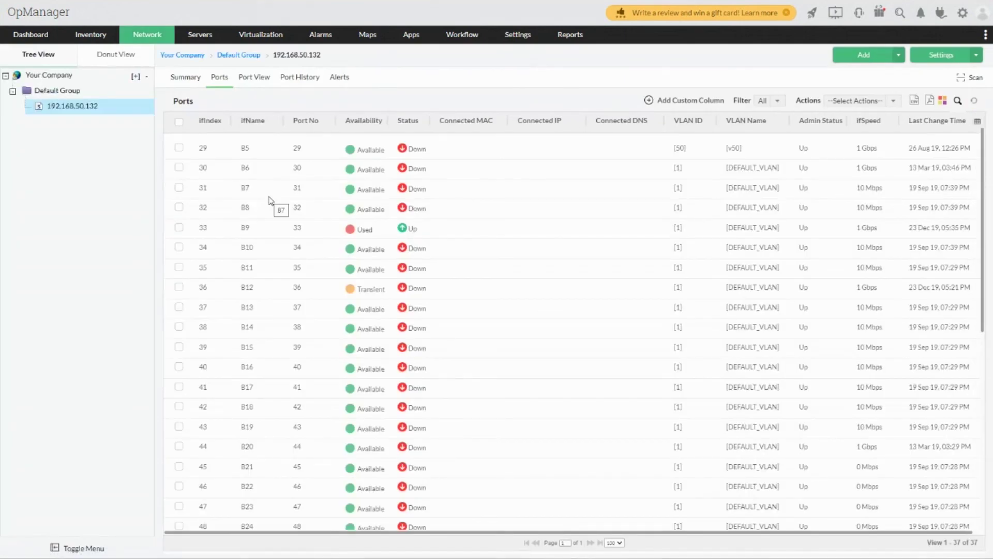
scroll(476, 445, down, 5)
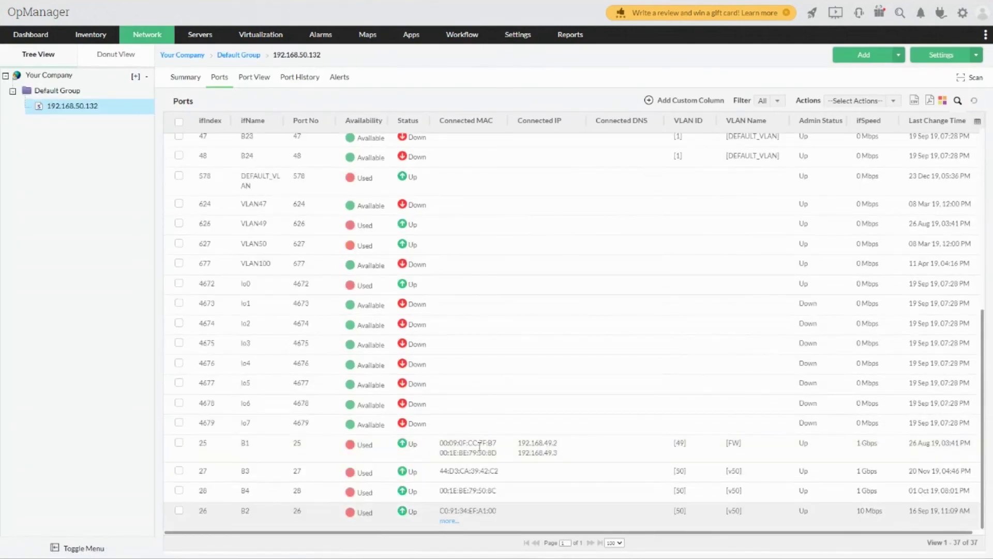
scroll(480, 446, up, 5)
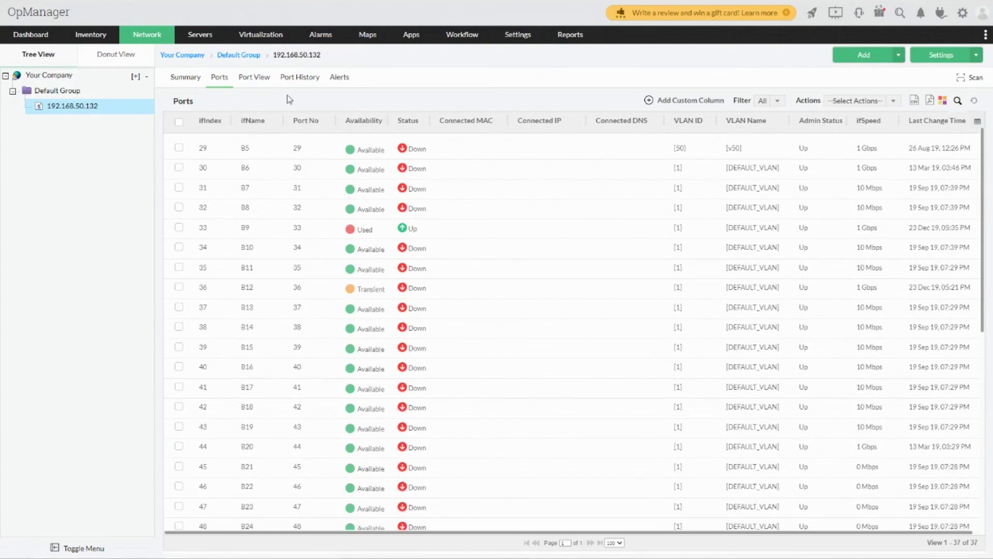
click(297, 83)
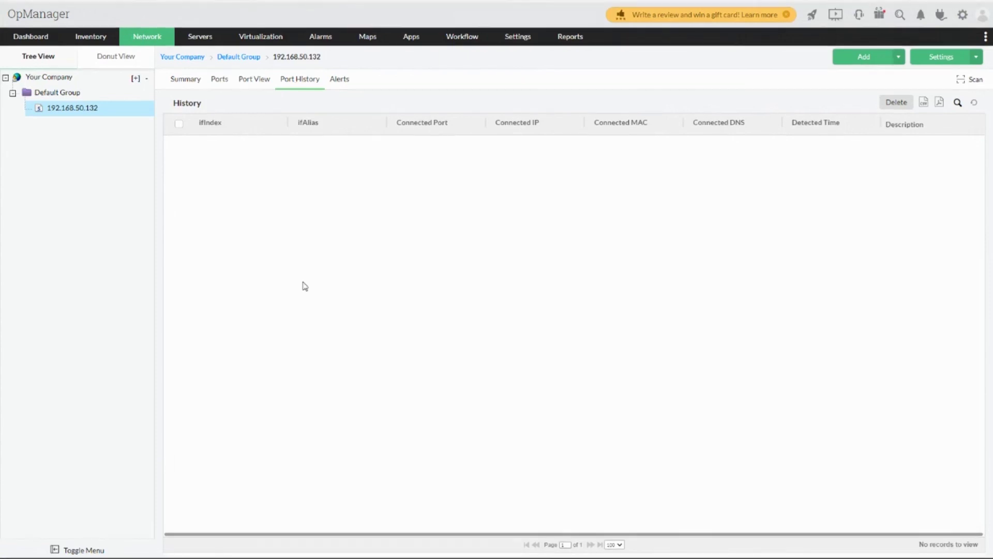
Return to the Zoho Show presentation and advance to the Applications Manager slide with its application performance monitoring description.
key(alt+Tab)
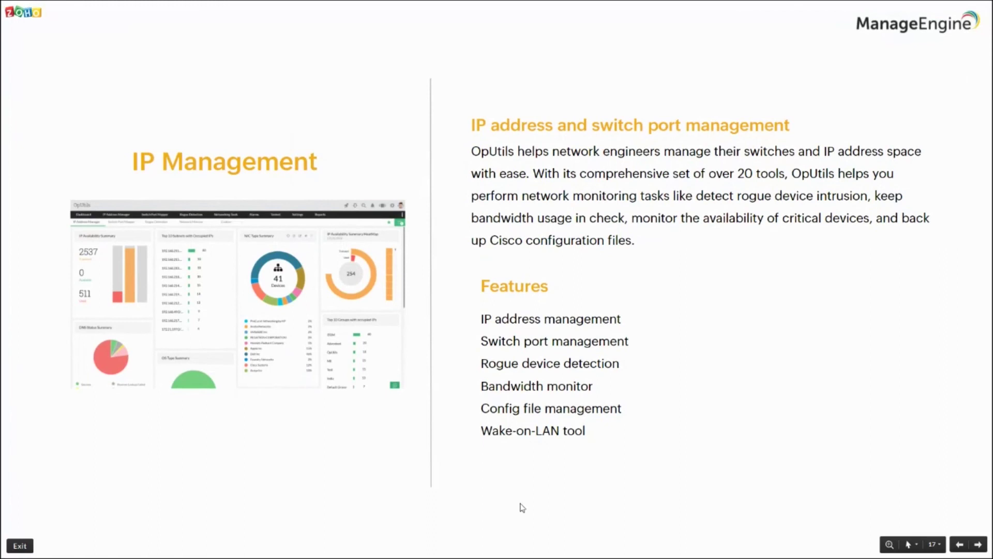
click(522, 507)
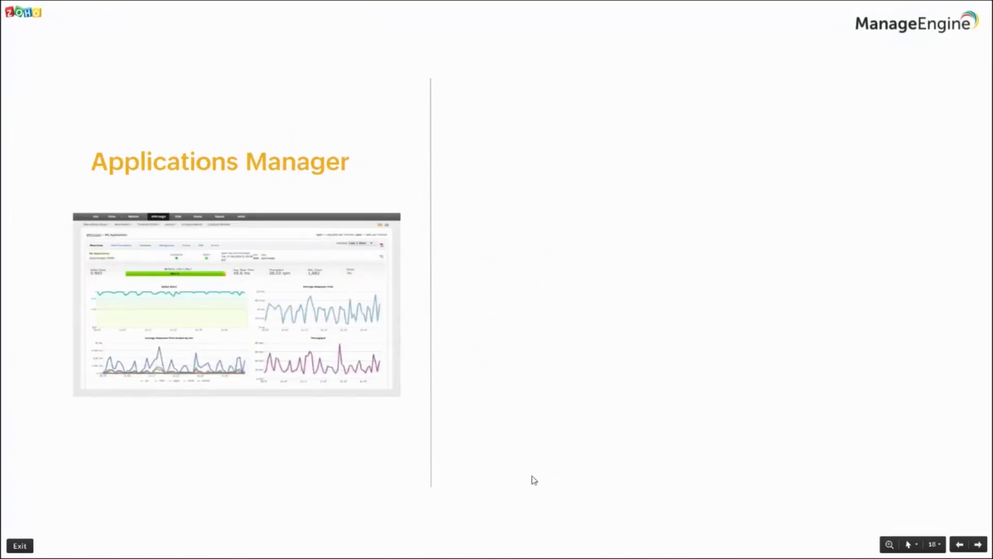
click(532, 476)
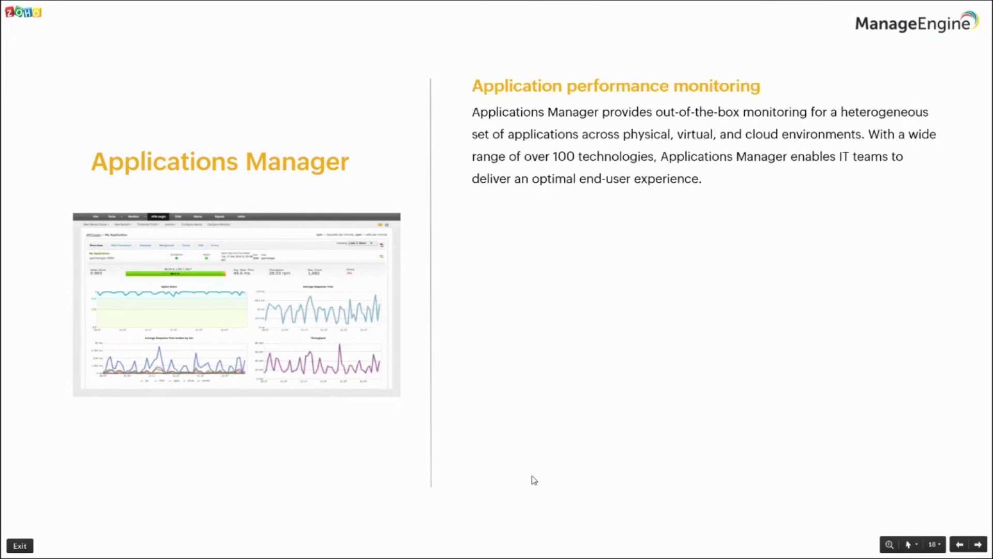